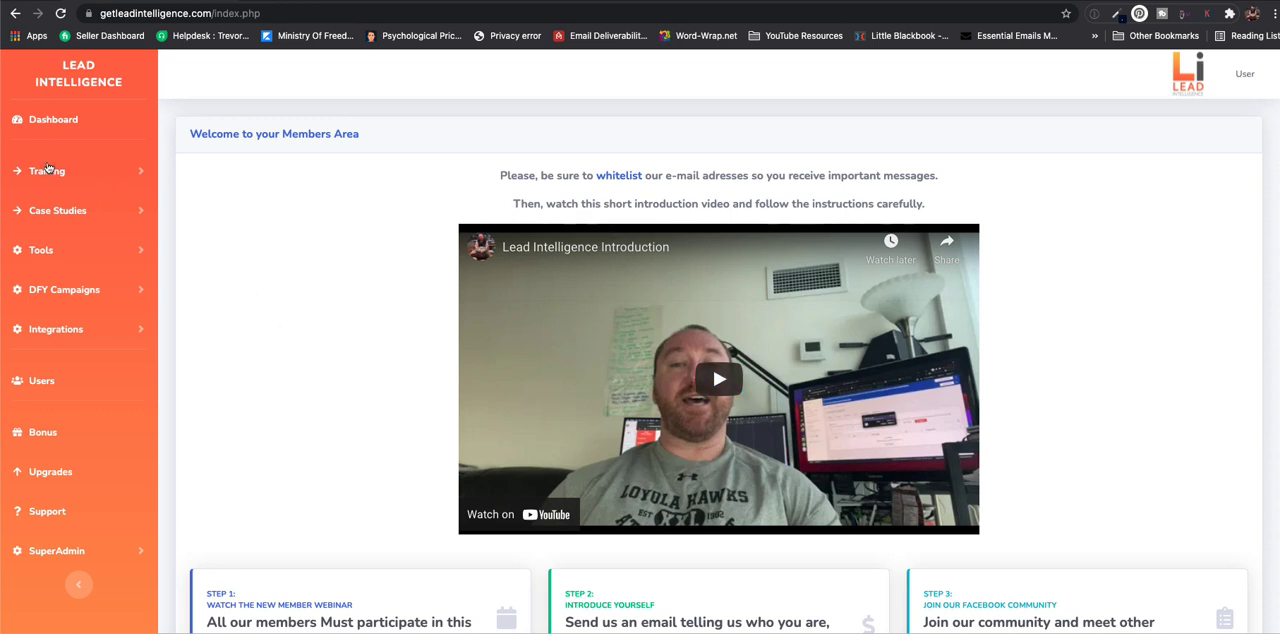
- Look over the available training topics, and open the list of existing quizzes
left_click(46, 169)
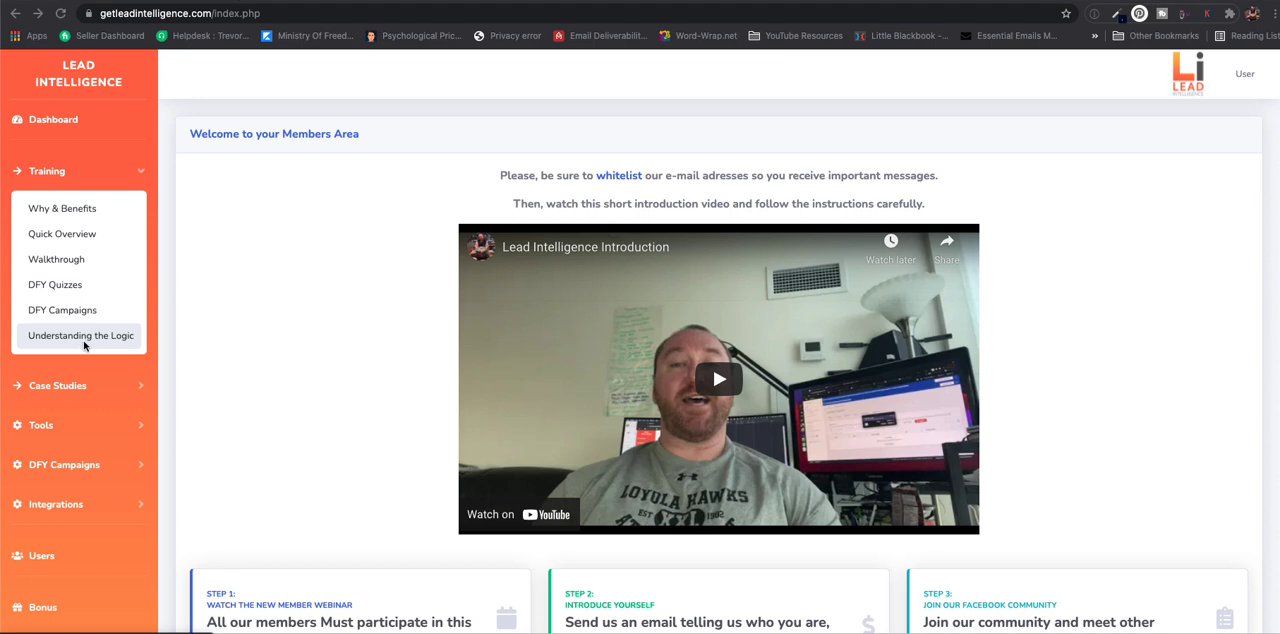
scroll(85, 346, "down", 3)
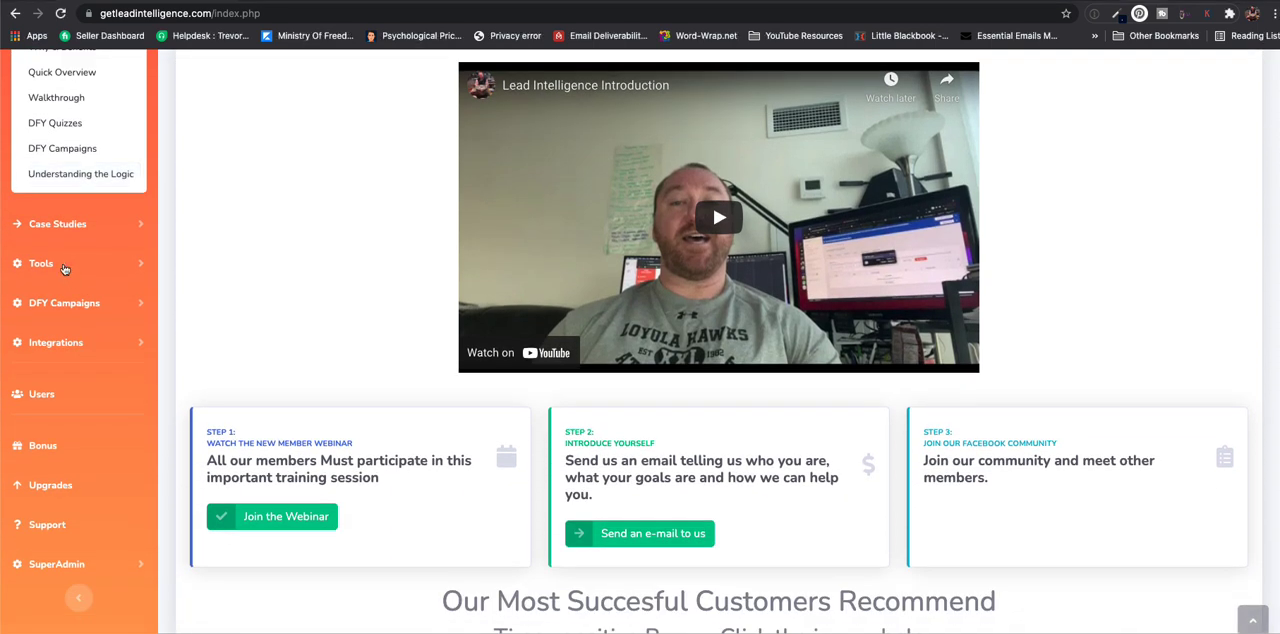
left_click(63, 266)
scroll(47, 130, "up", 2)
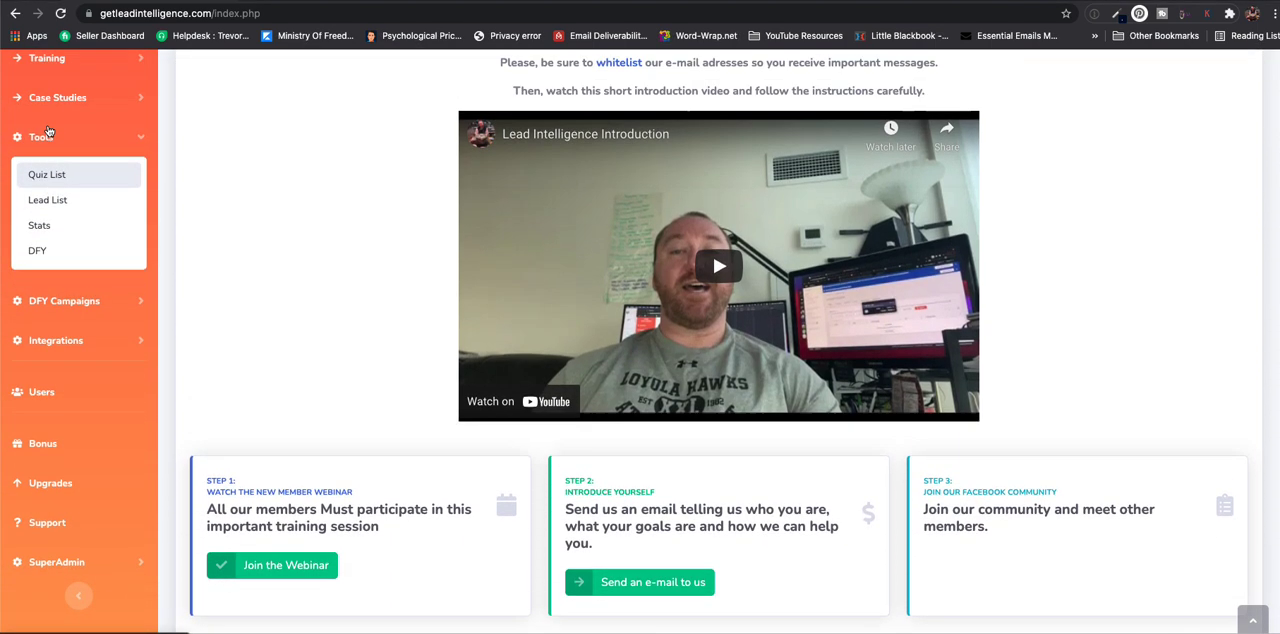
left_click(45, 204)
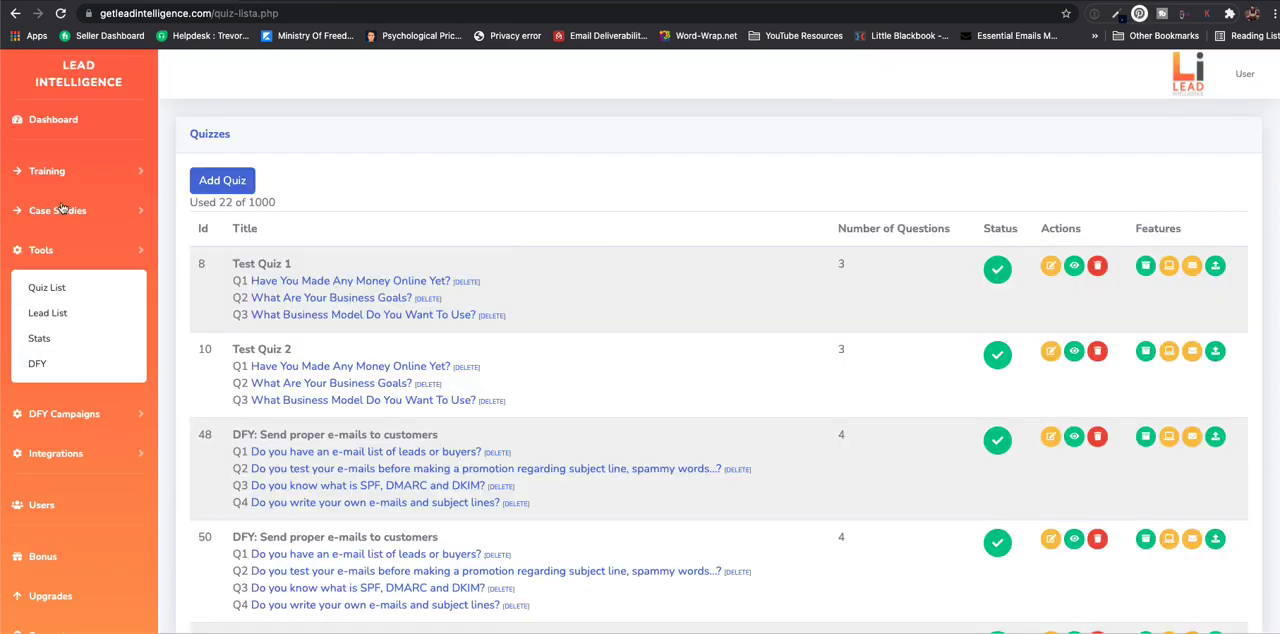
scroll(620, 329, "down", 2)
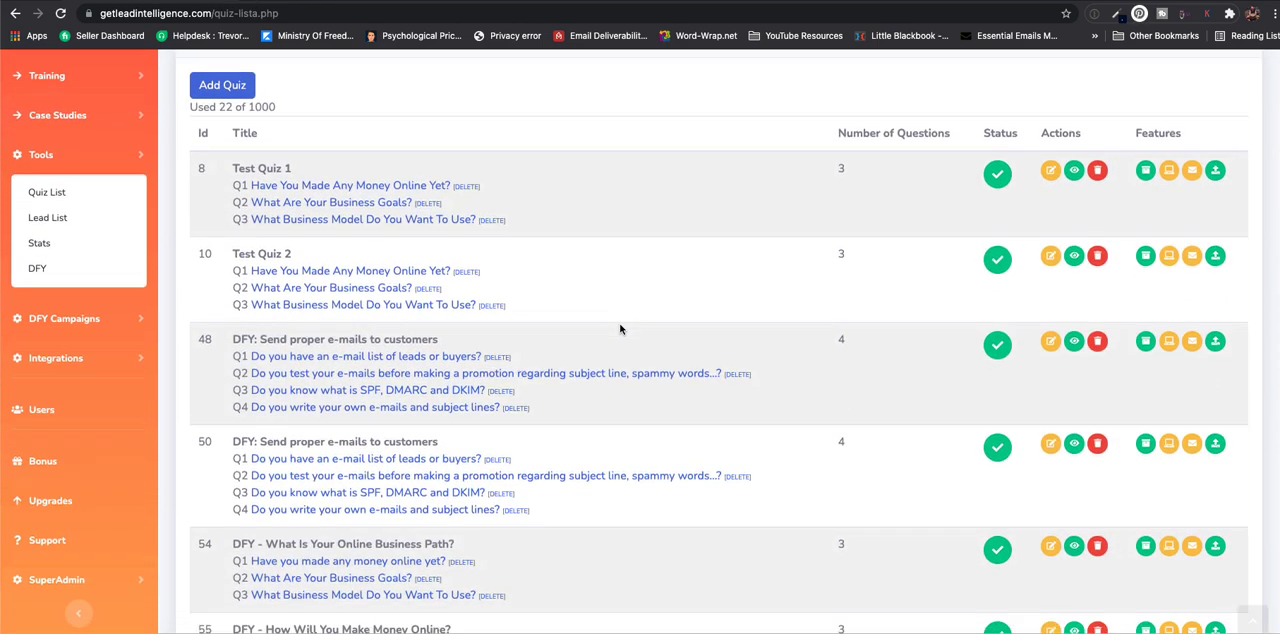
- Add a new quiz with the internal name "Test" and save it
scroll(277, 387, "up", 2)
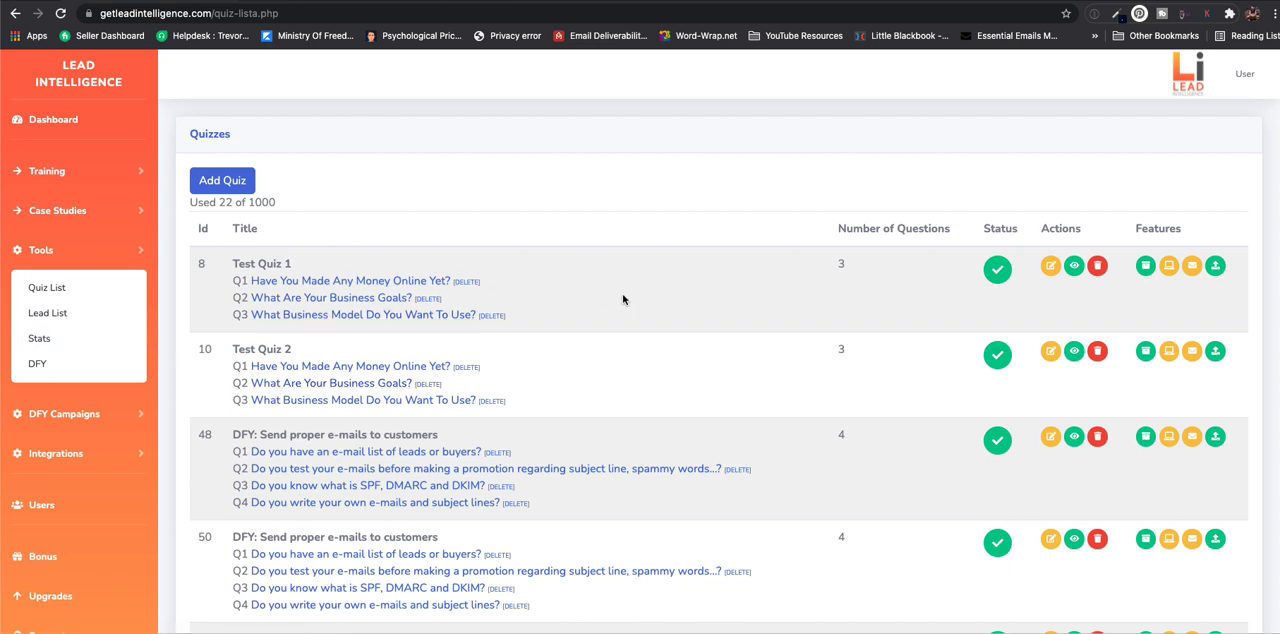
left_click(229, 188)
left_click(262, 243)
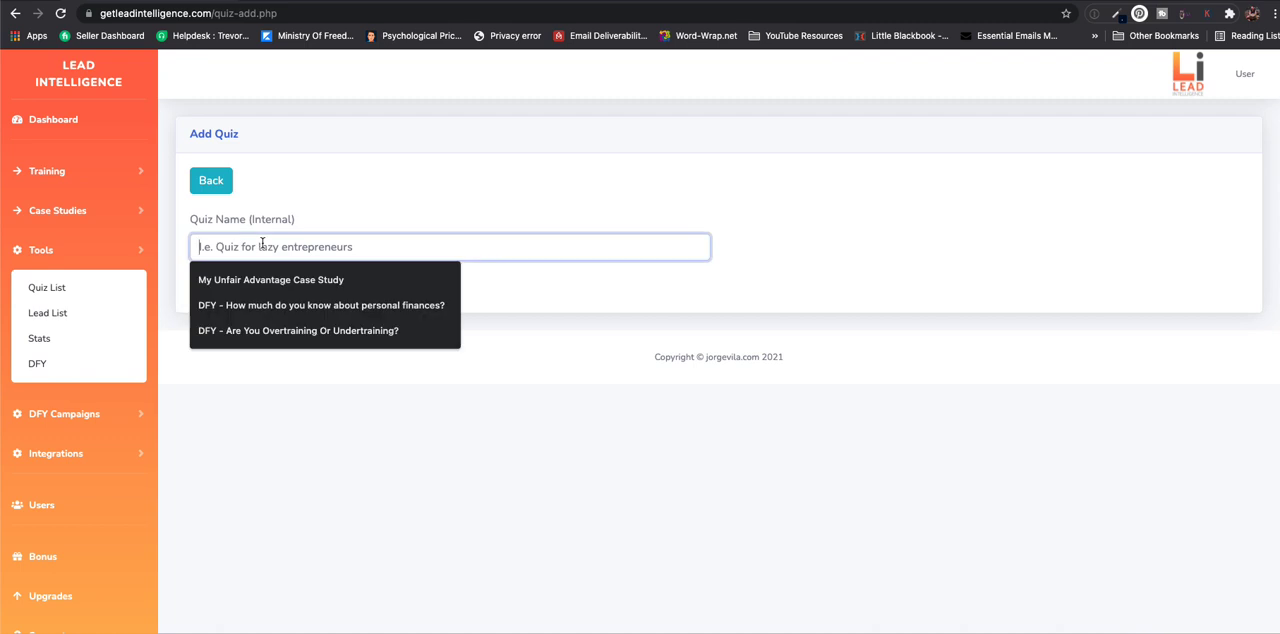
type("Test")
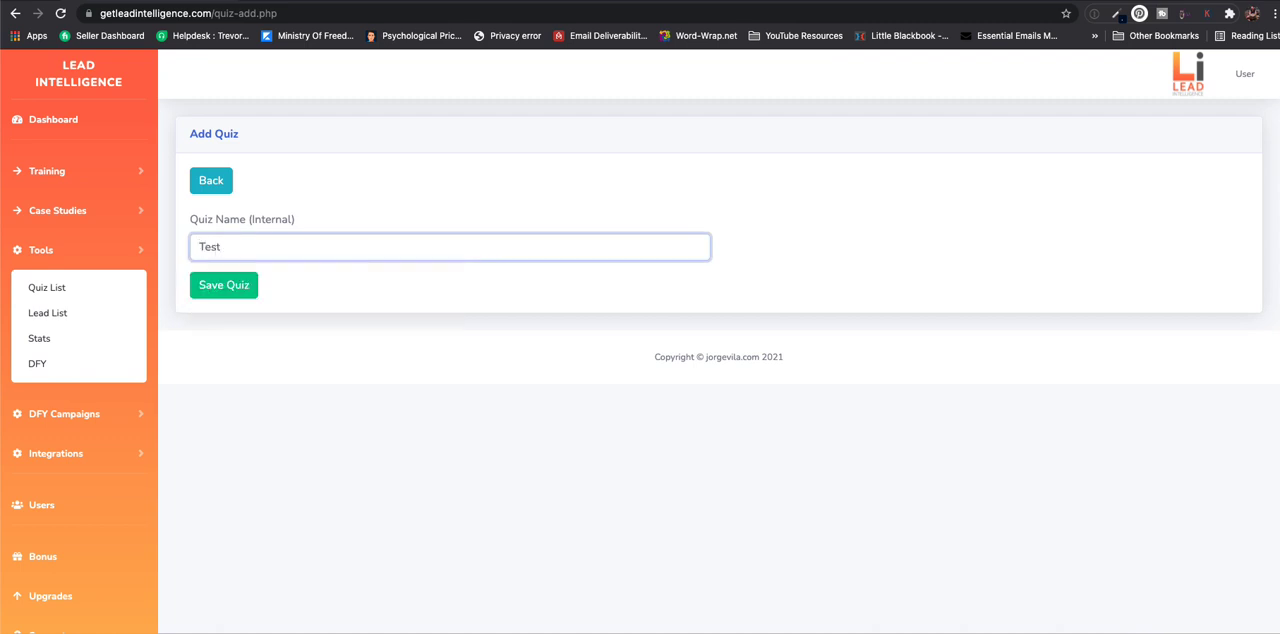
left_click(242, 286)
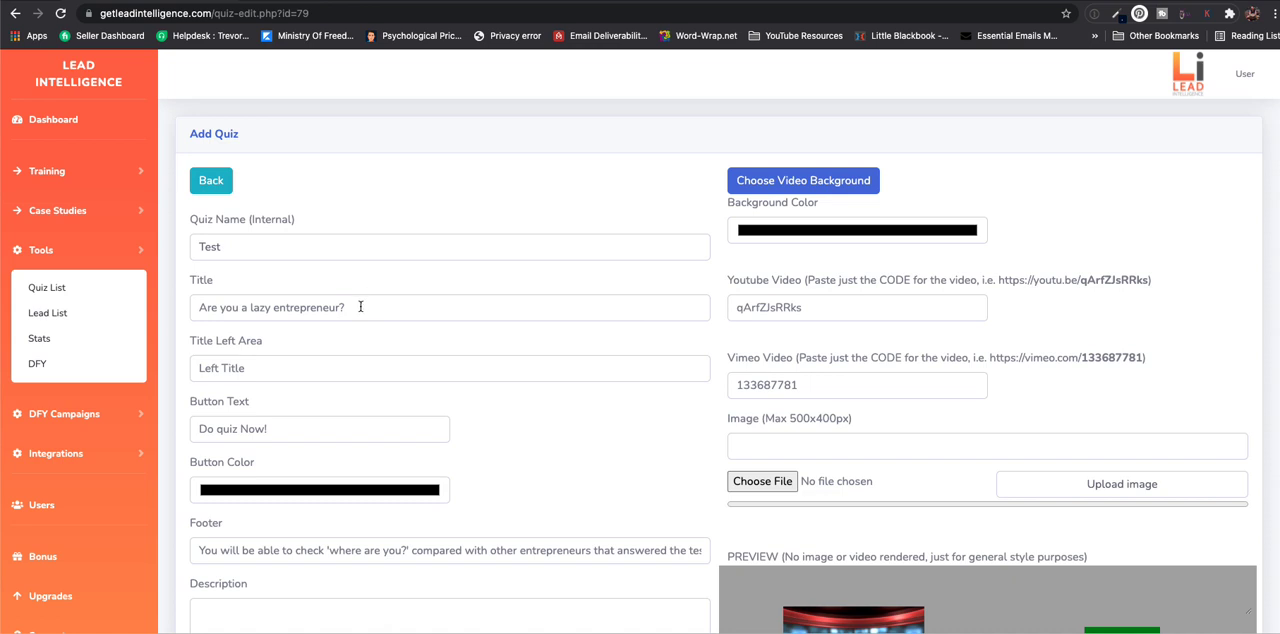
- Set the quiz title to "Affiliate Marketing Is The Best Fit For You" and the left area title to "Left Title"
scroll(450, 315, "down", 2)
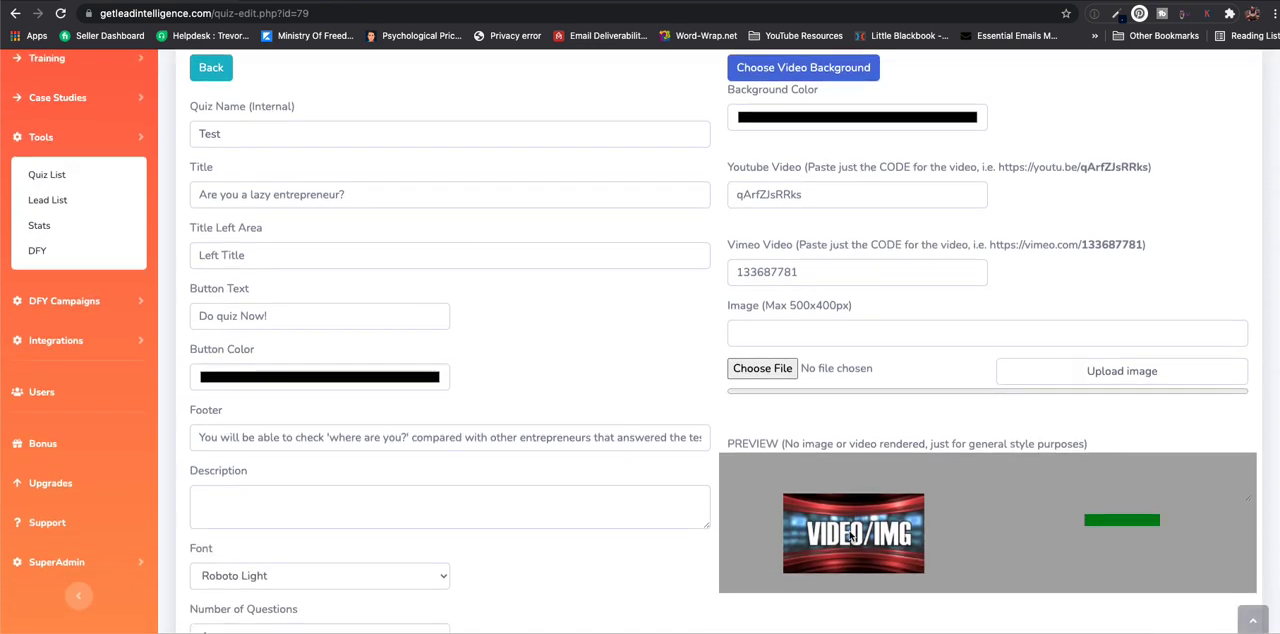
left_click(351, 195)
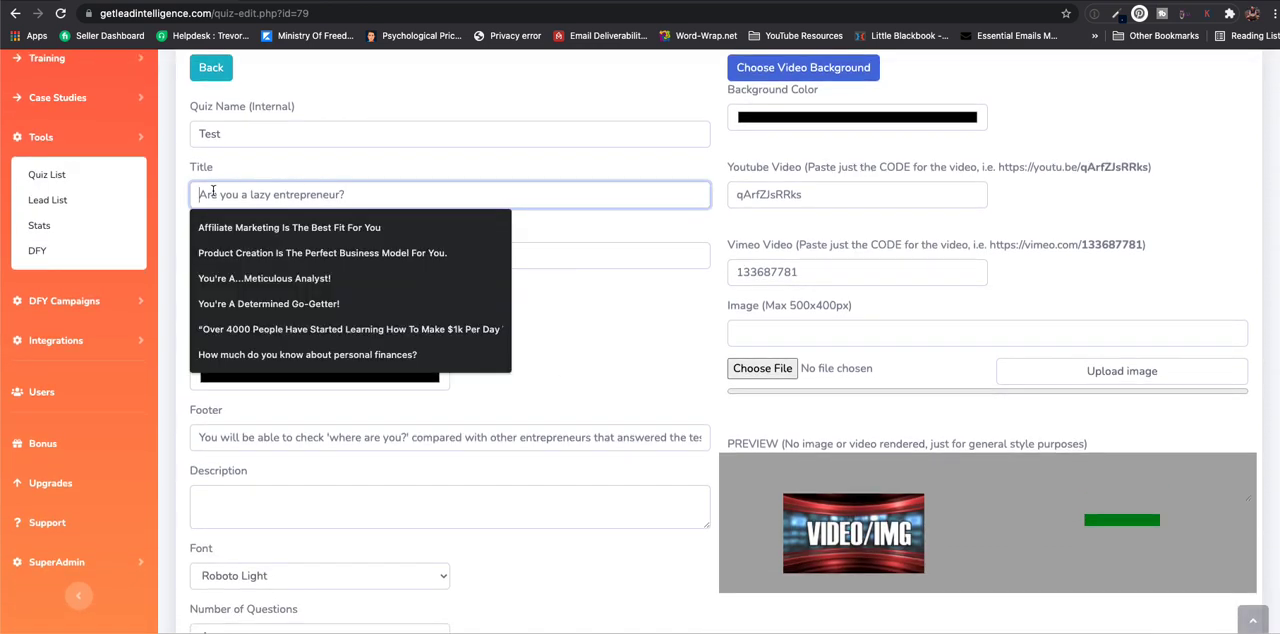
left_click(228, 228)
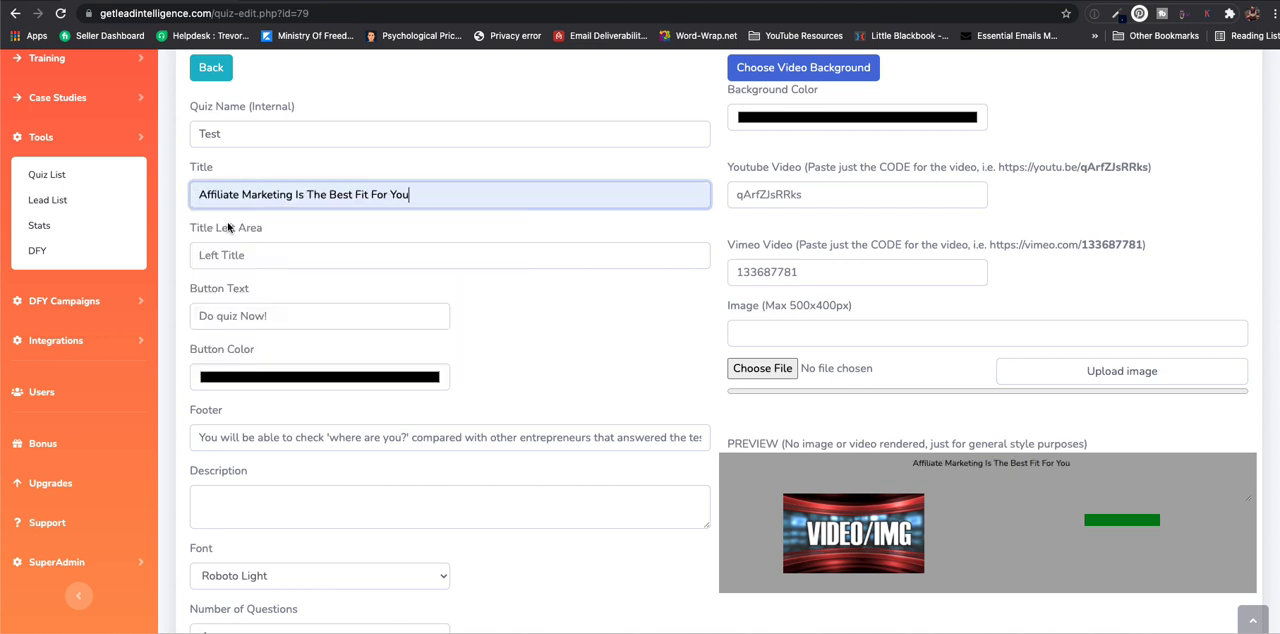
left_click(253, 256)
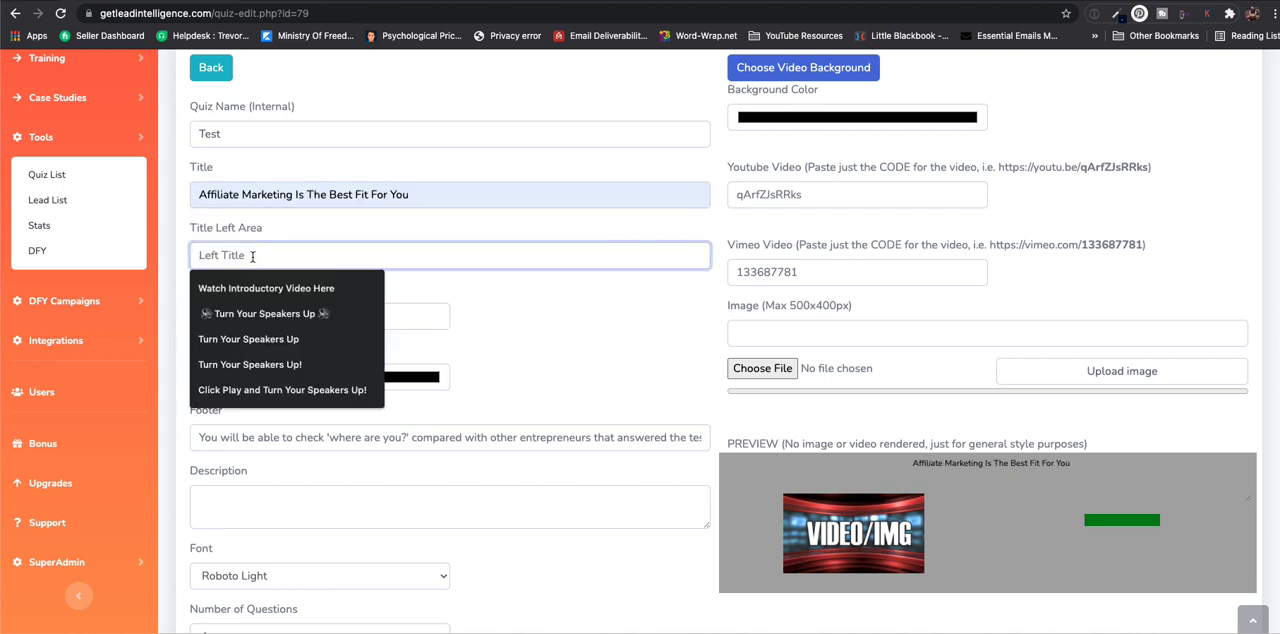
type("Left ")
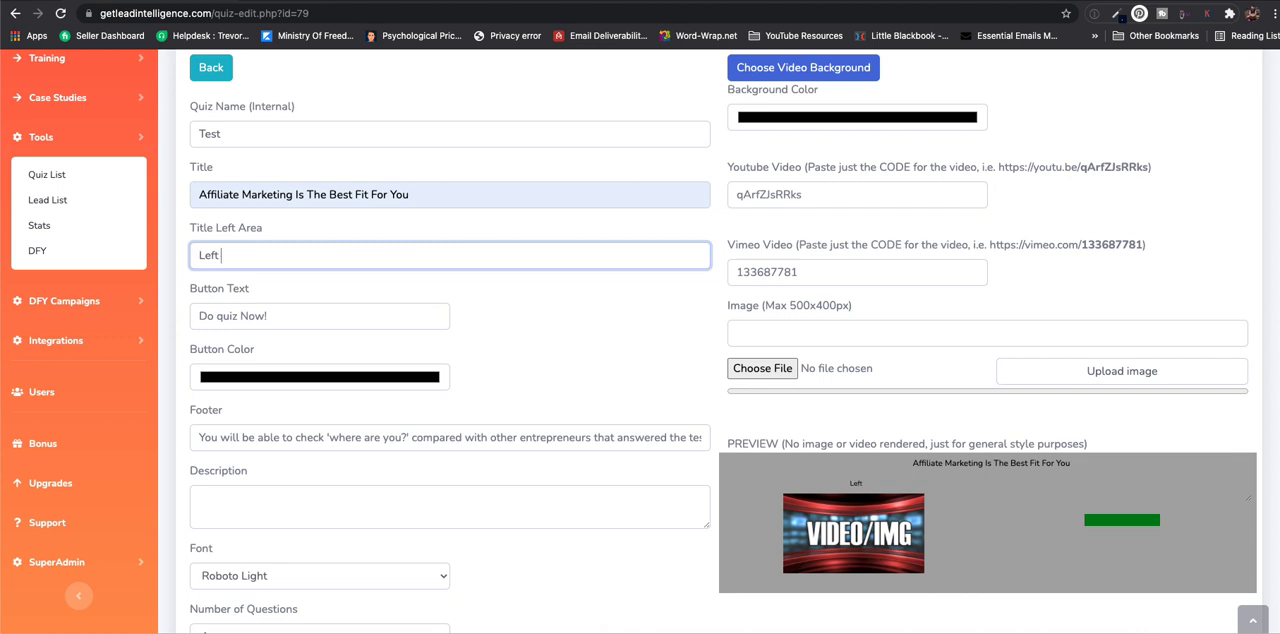
type("Title")
- Set the quiz button text to "Take The Quiz Now!" and its color to dark red
left_click(327, 318)
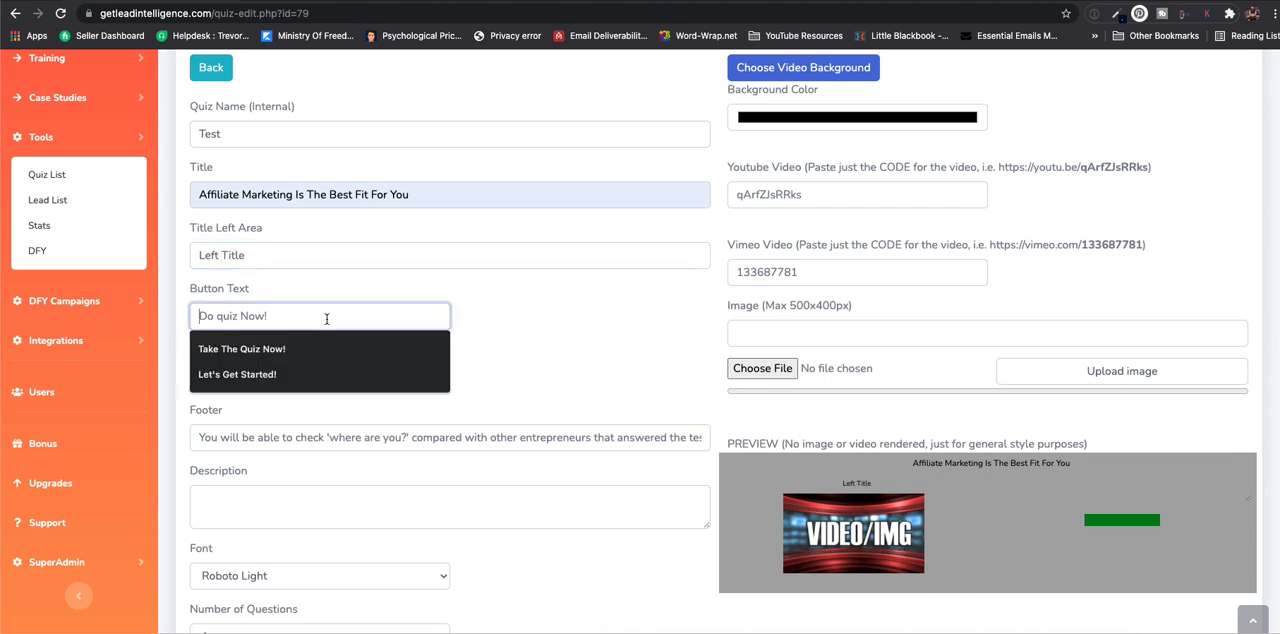
left_click(288, 350)
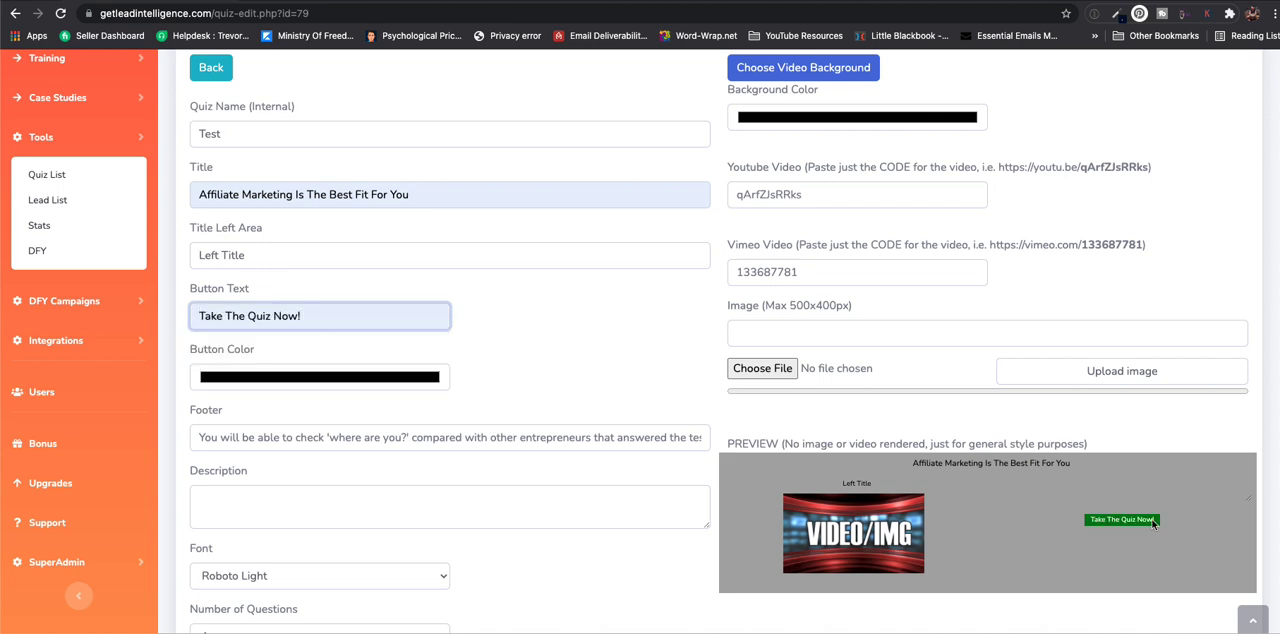
scroll(814, 458, "down", 1)
left_click(403, 325)
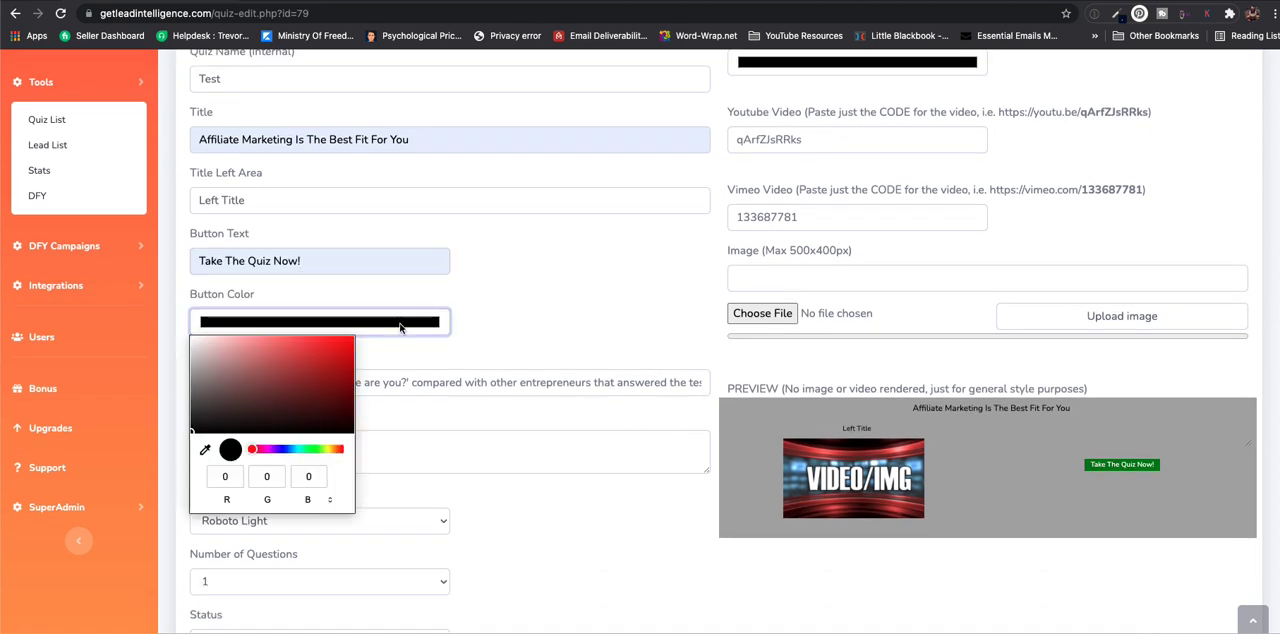
left_click(318, 374)
left_click(553, 332)
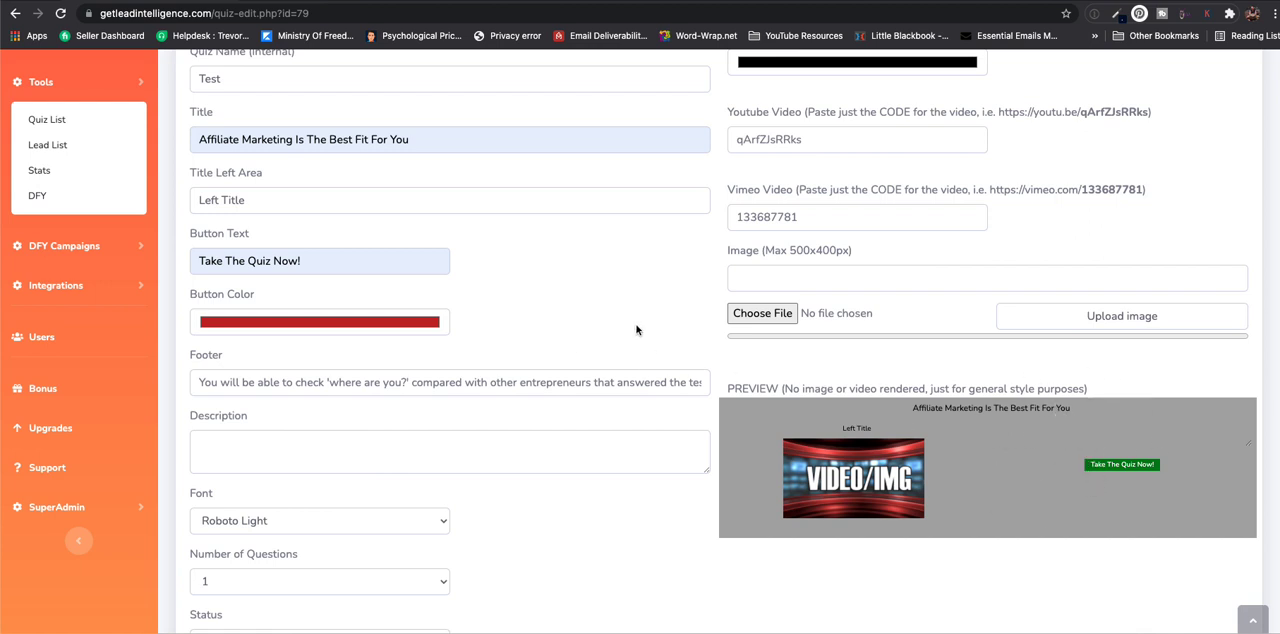
- Enter "Description" as the quiz description
left_click(243, 448)
type("Descri")
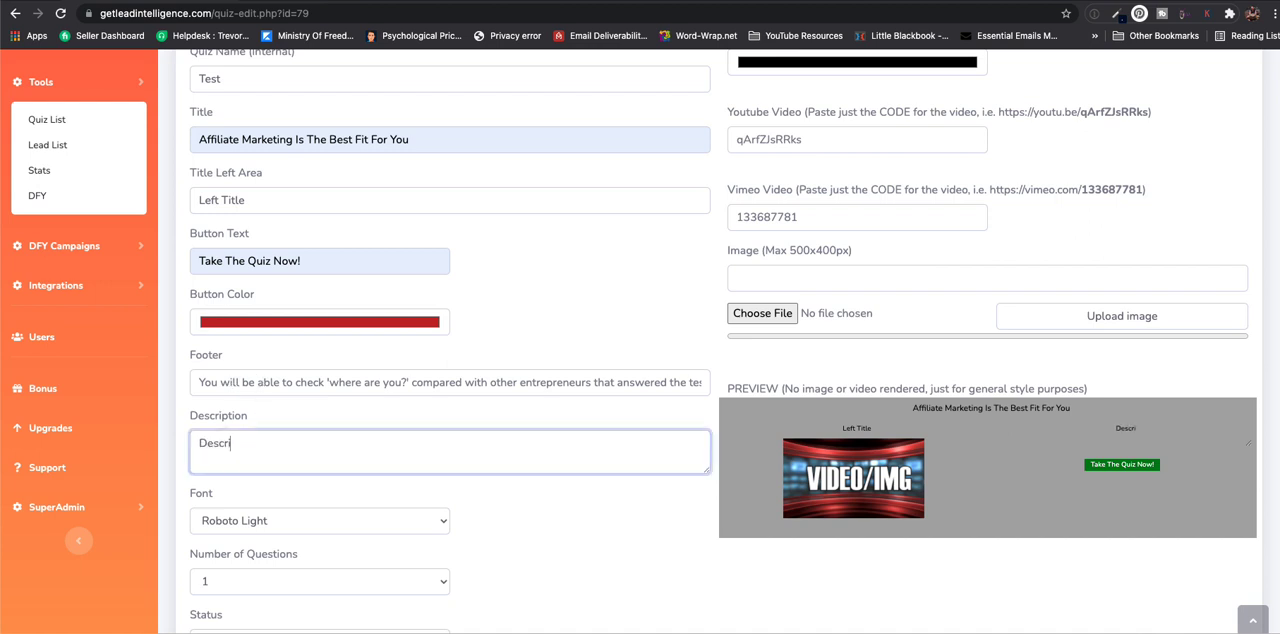
type("ption")
- Set the quiz's number of questions to 5
scroll(307, 451, "down", 1)
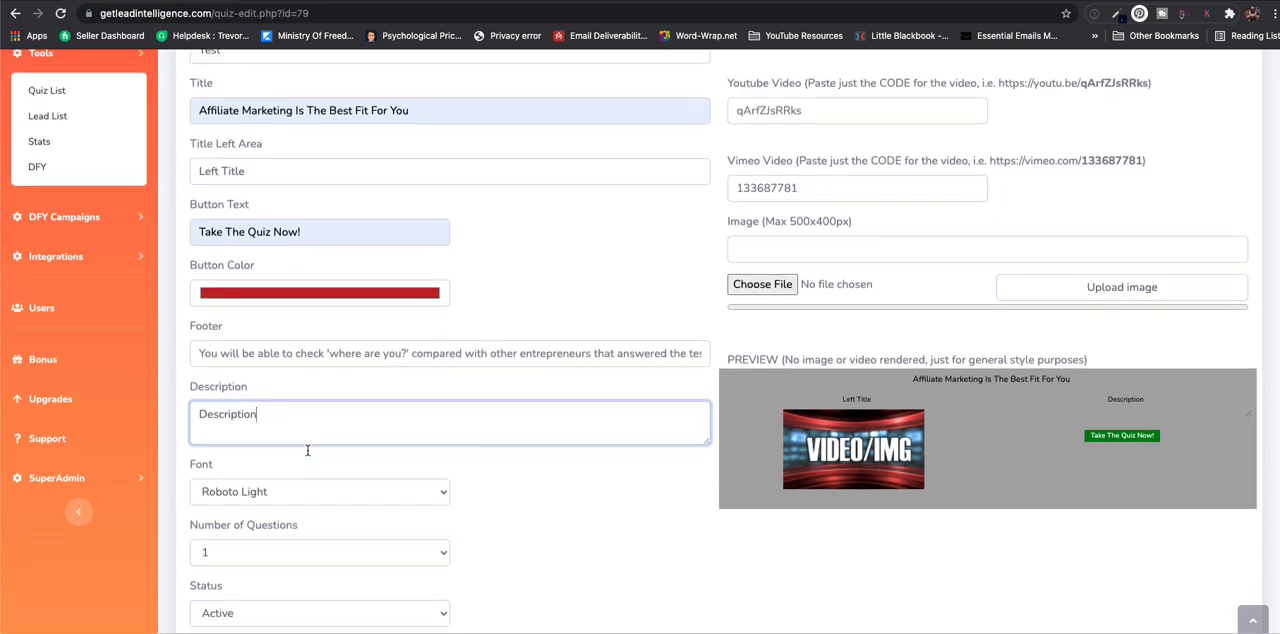
scroll(307, 450, "down", 3)
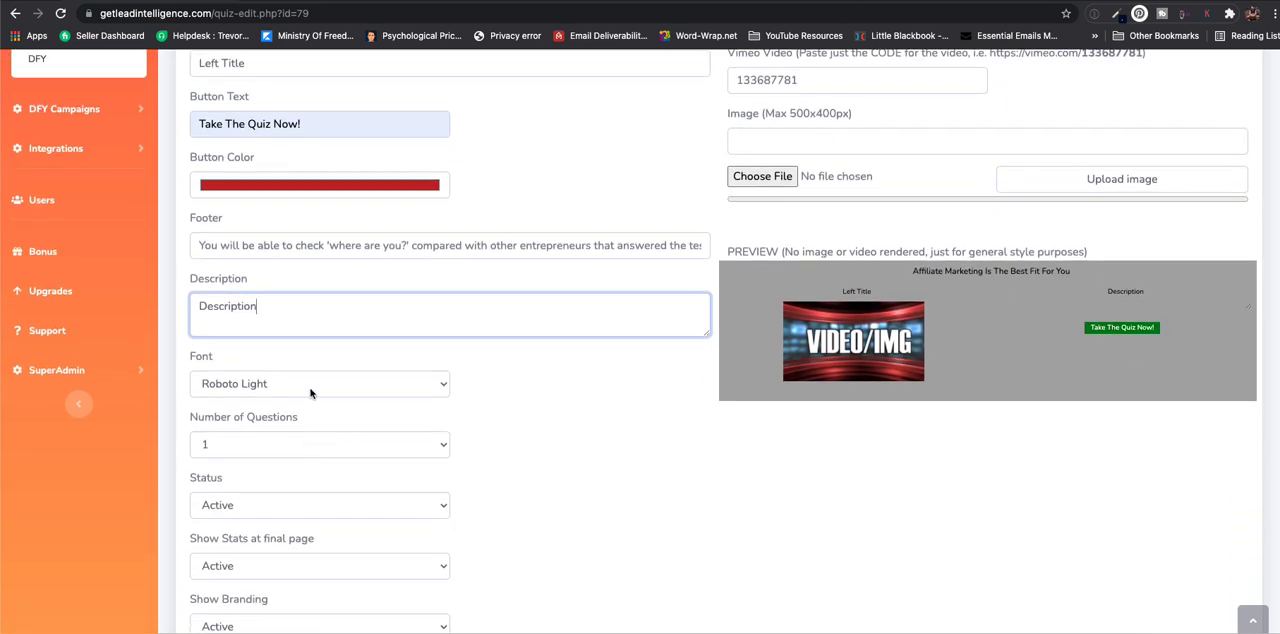
scroll(528, 429, "down", 2)
left_click(433, 377)
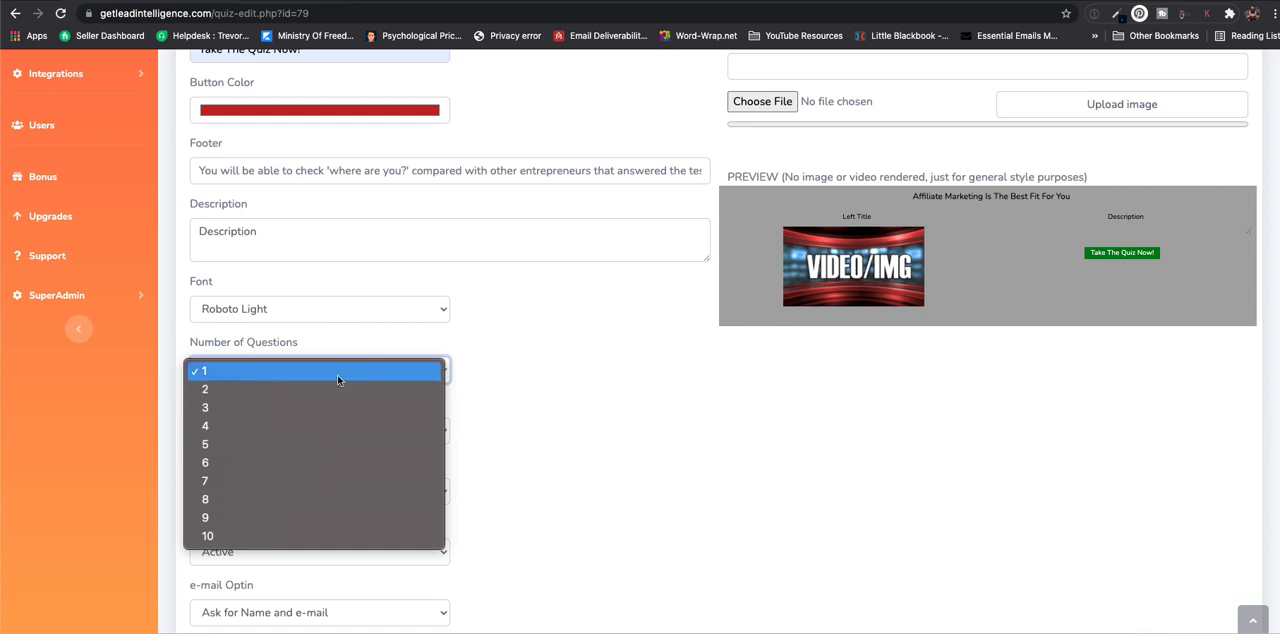
left_click(310, 444)
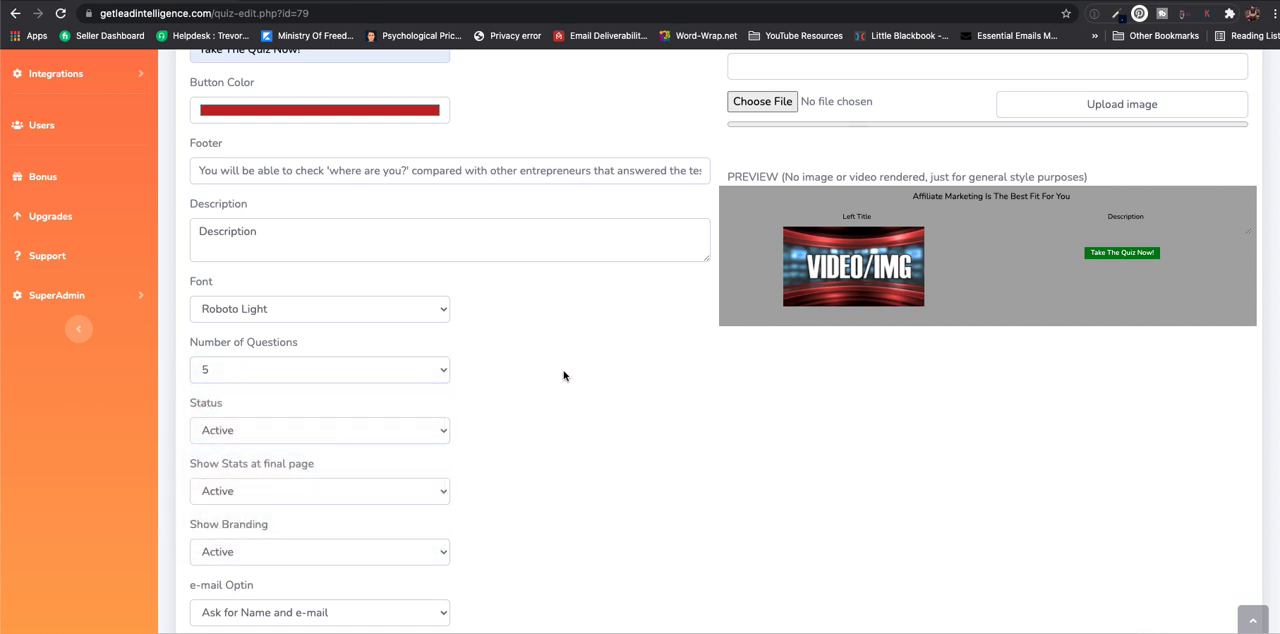
- Examine the choices for quiz status, stats at the final page and branding without changing them
scroll(563, 375, "down", 2)
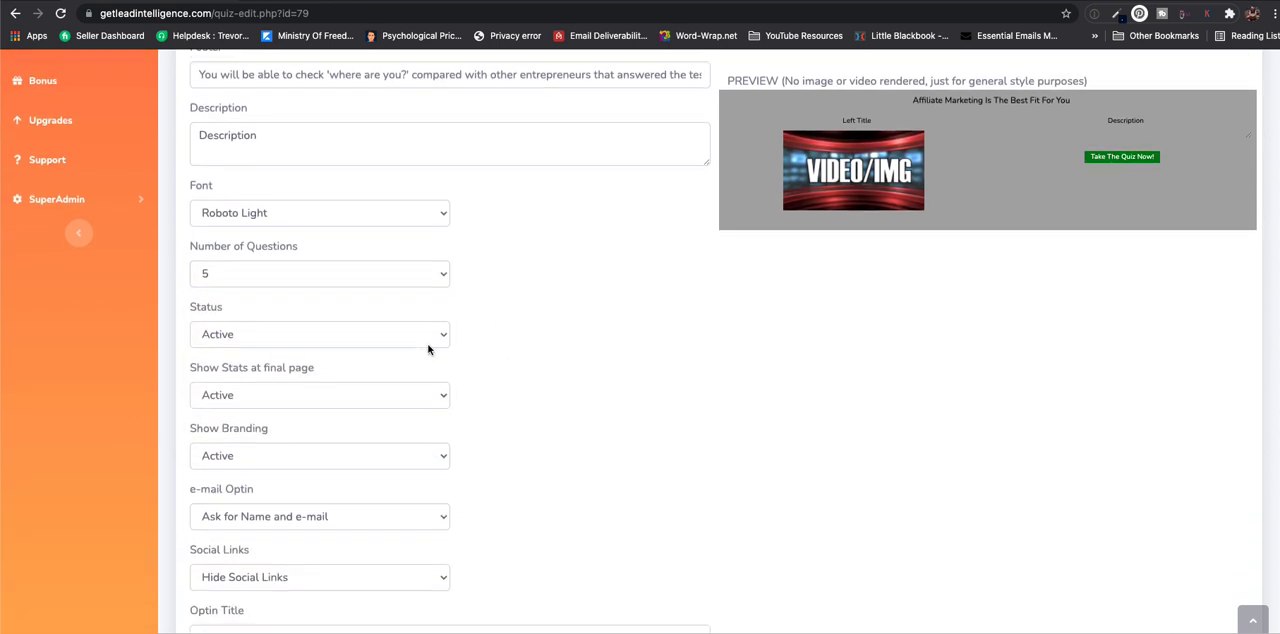
left_click(386, 338)
left_click(561, 317)
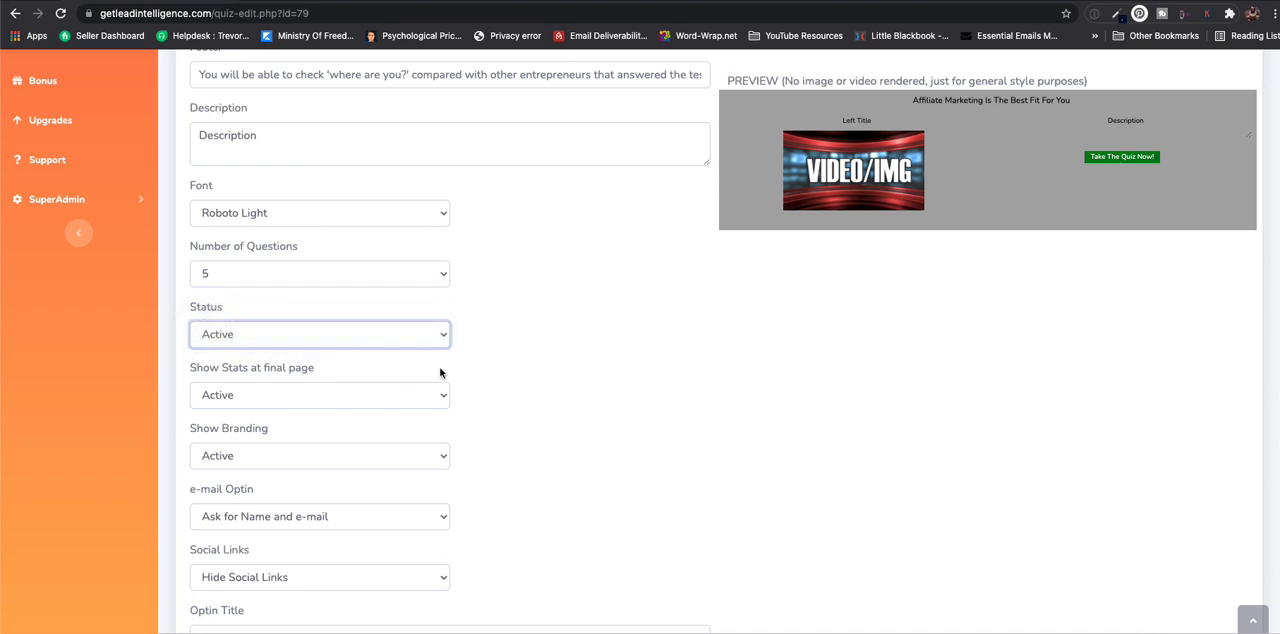
scroll(440, 369, "down", 1)
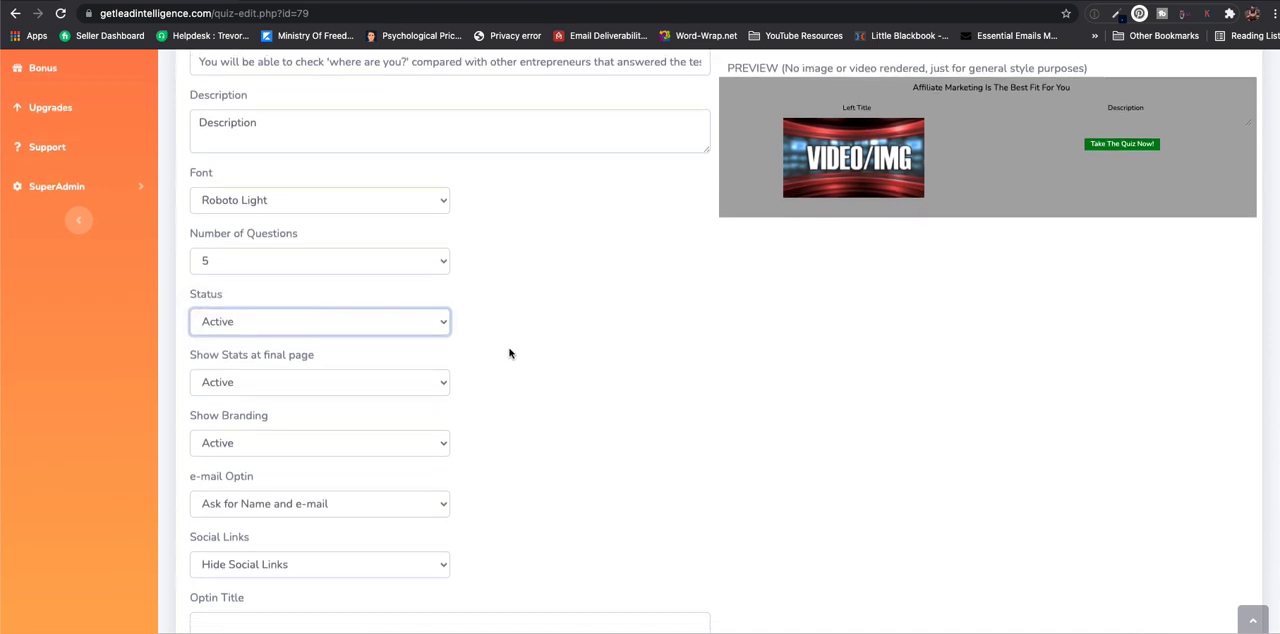
left_click(323, 380)
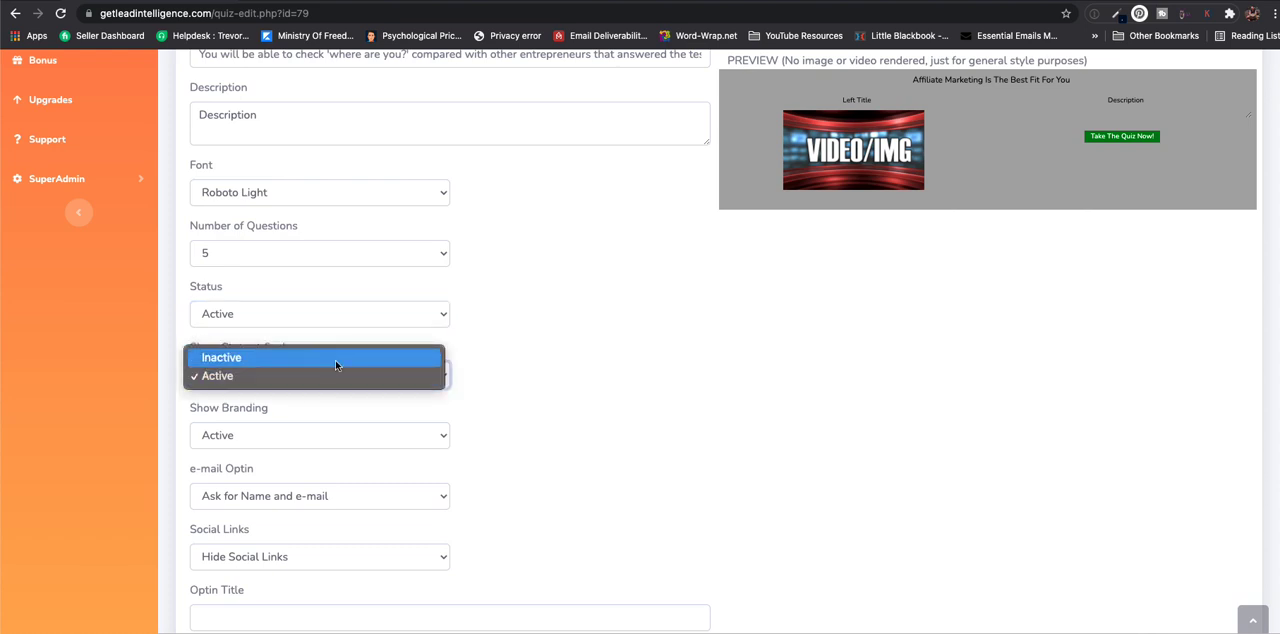
left_click(518, 387)
left_click(390, 435)
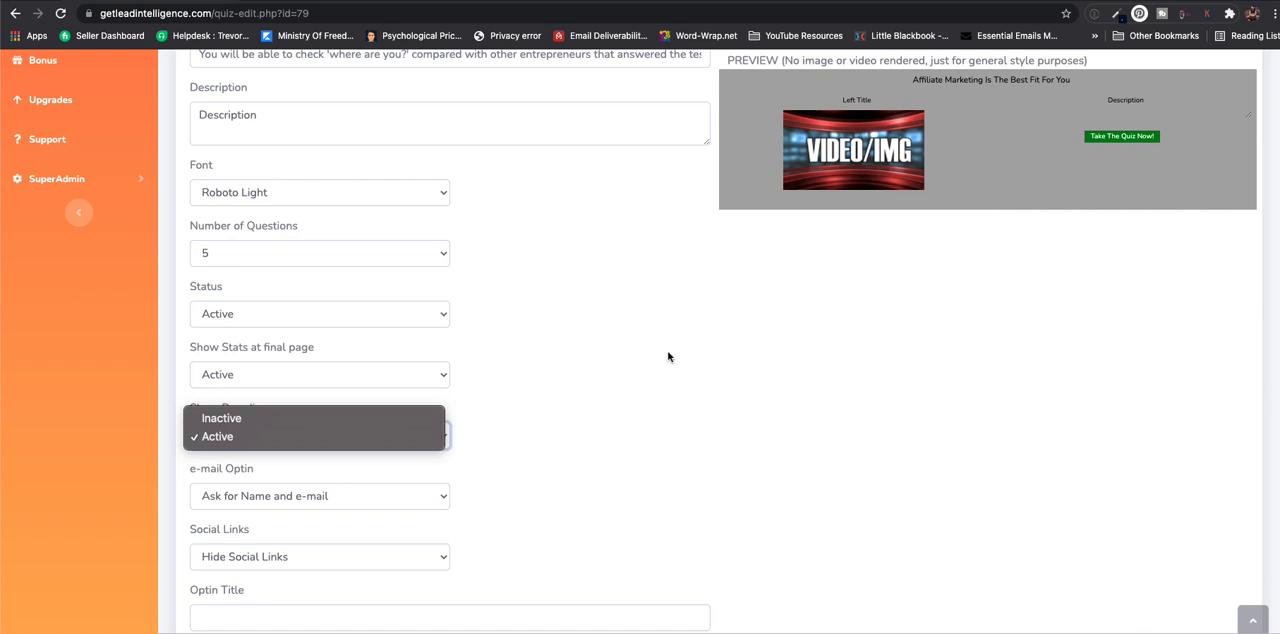
left_click(545, 410)
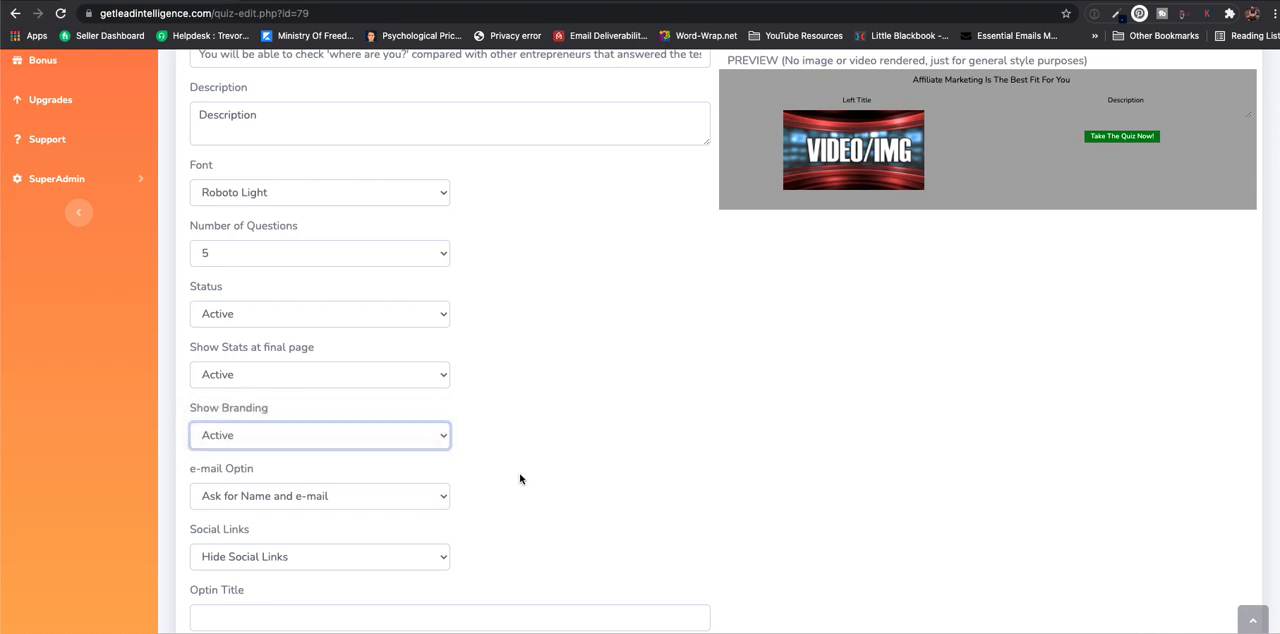
- Examine the e-mail opt-in and social links choices, and the opt-in title, disclaimer and button text fields
left_click(378, 496)
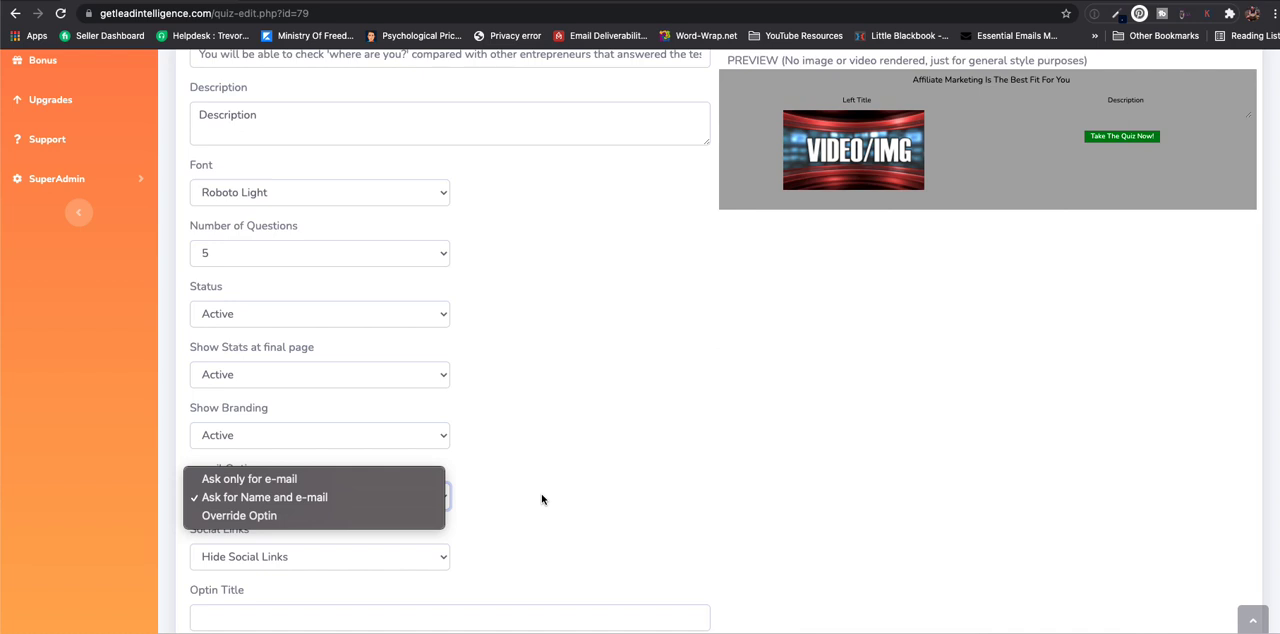
left_click(608, 491)
left_click(405, 560)
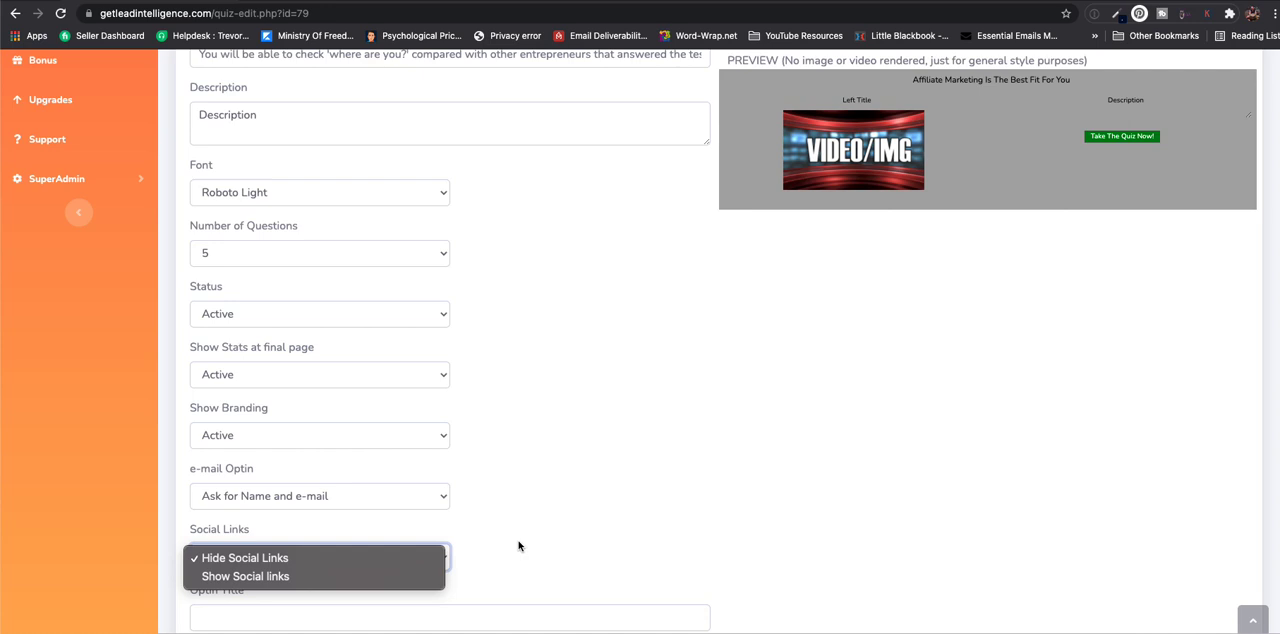
left_click(518, 545)
scroll(502, 520, "down", 2)
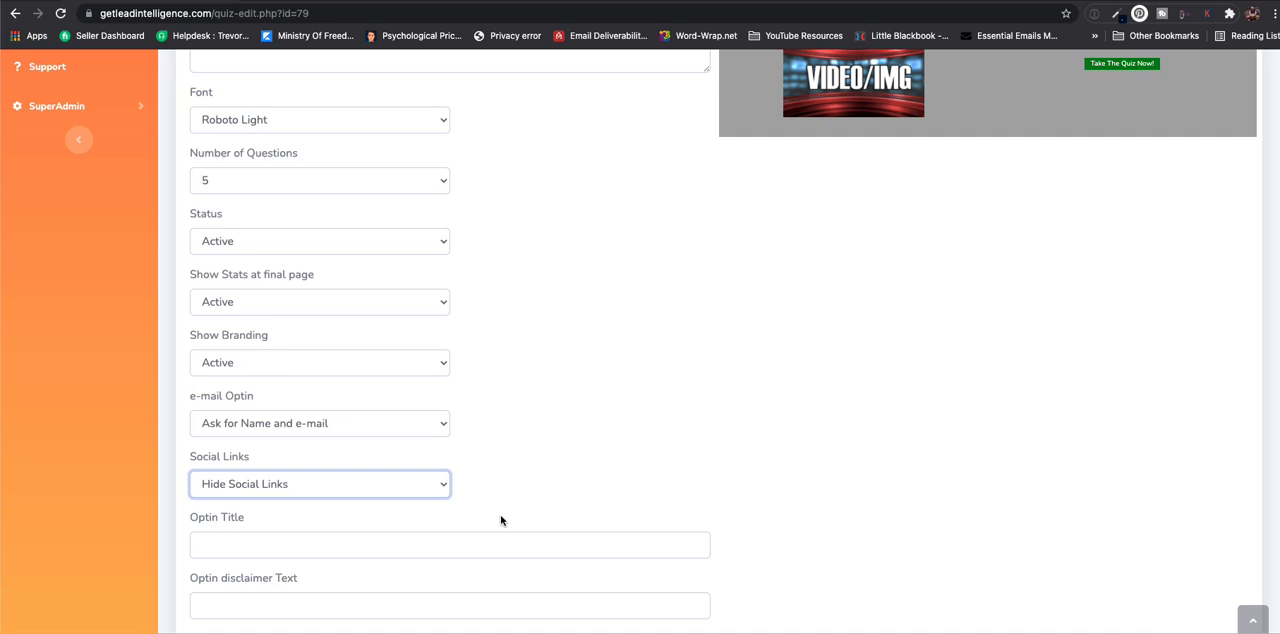
scroll(501, 520, "up", 2)
scroll(500, 517, "down", 5)
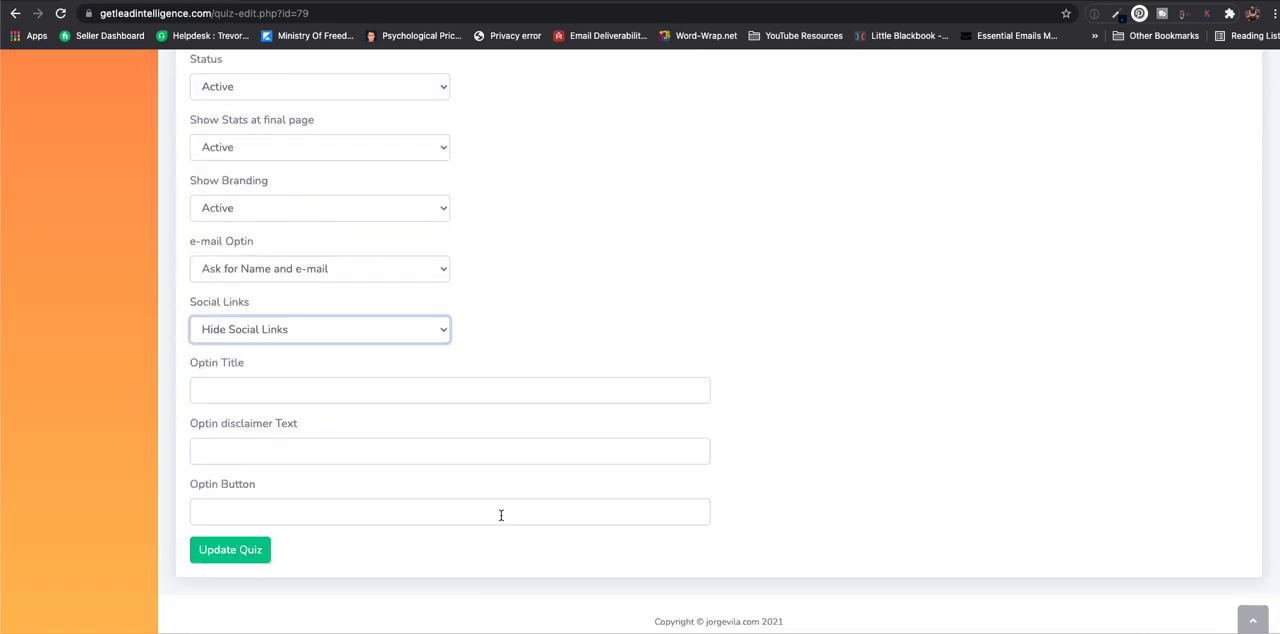
left_click(238, 395)
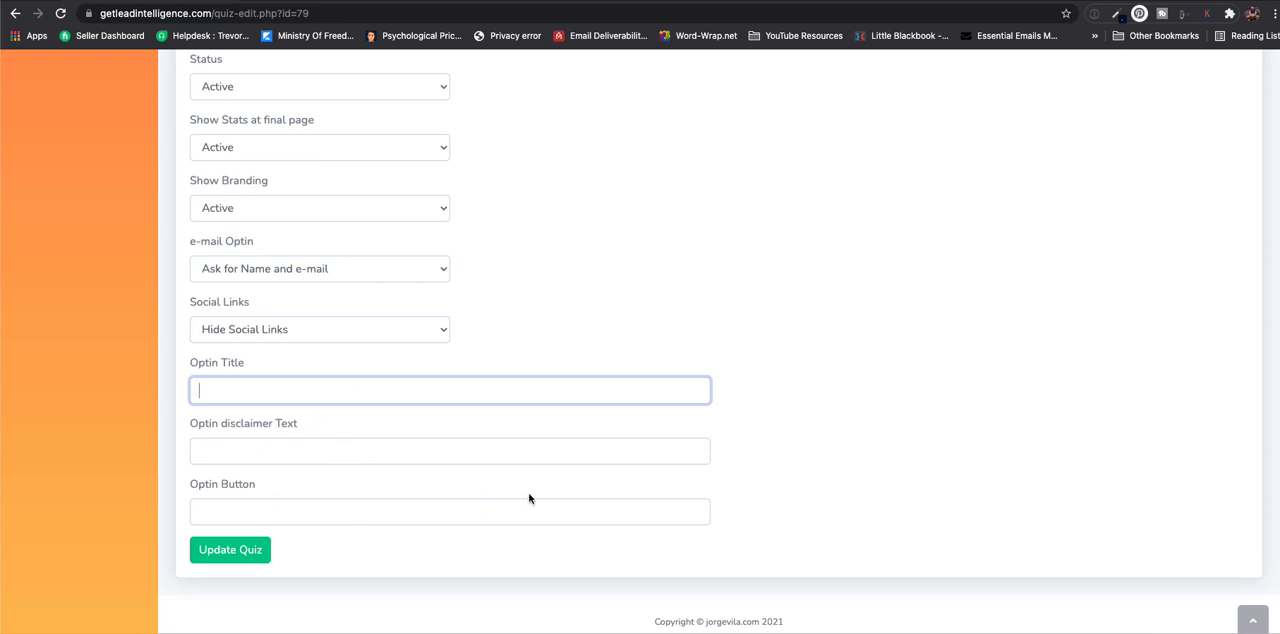
scroll(530, 498, "up", 15)
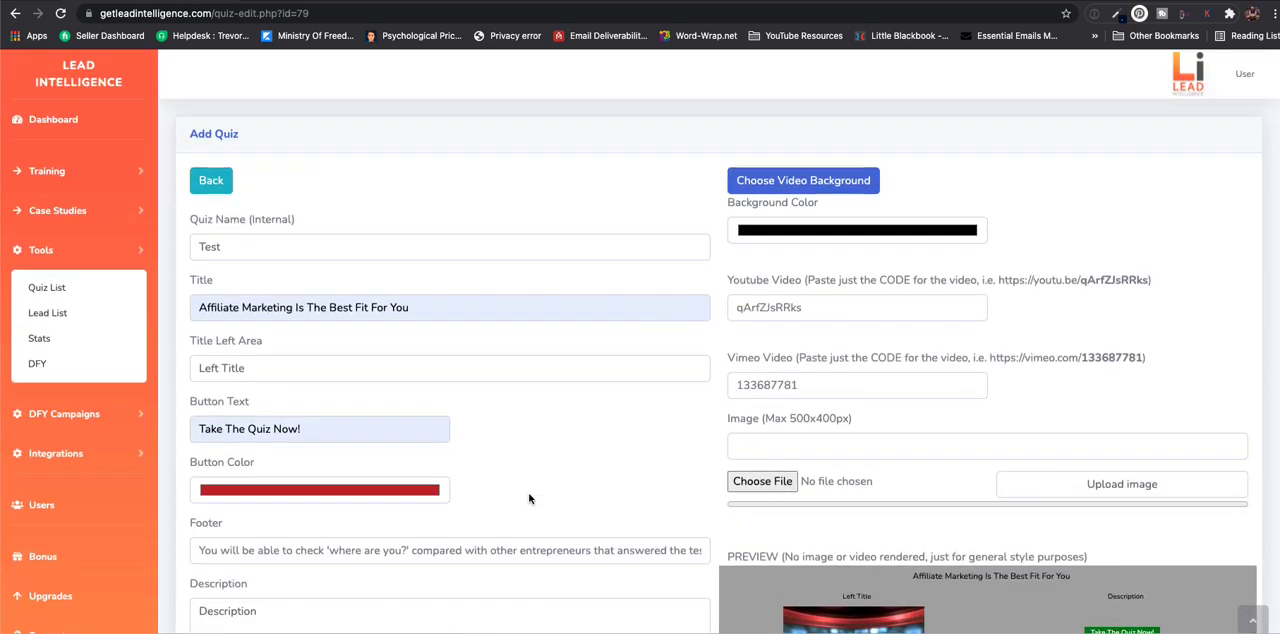
- Examine the available video backgrounds for the quiz and close the selection without choosing a different one
scroll(530, 498, "down", 3)
scroll(530, 498, "up", 2)
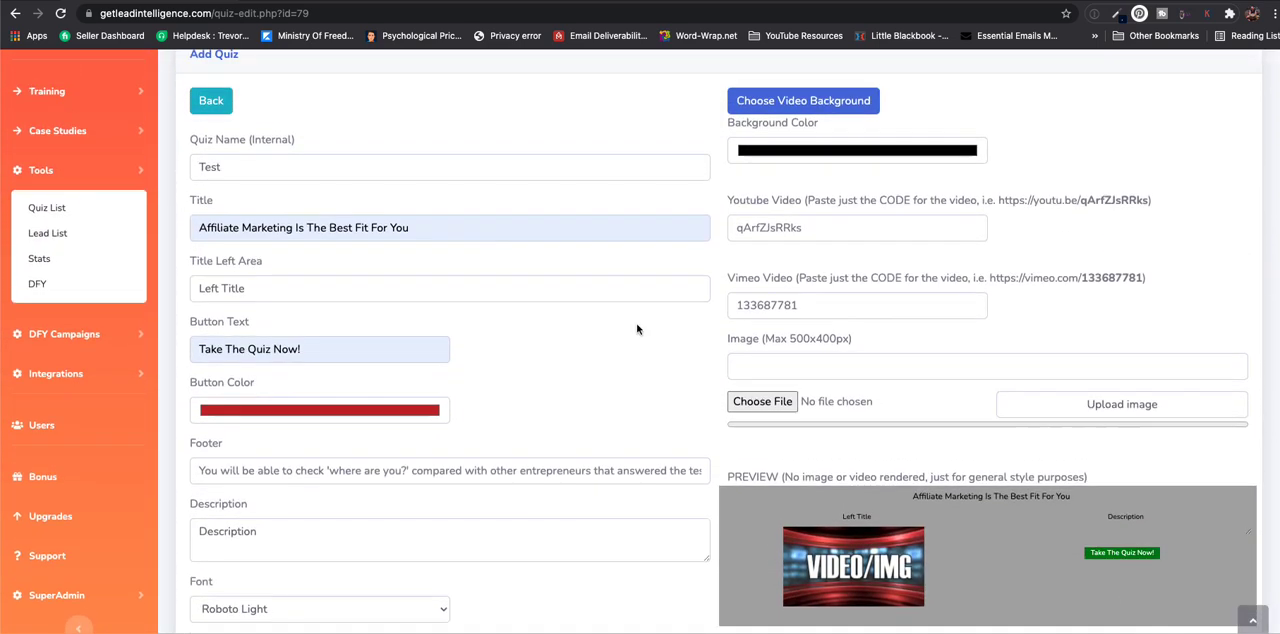
left_click(785, 112)
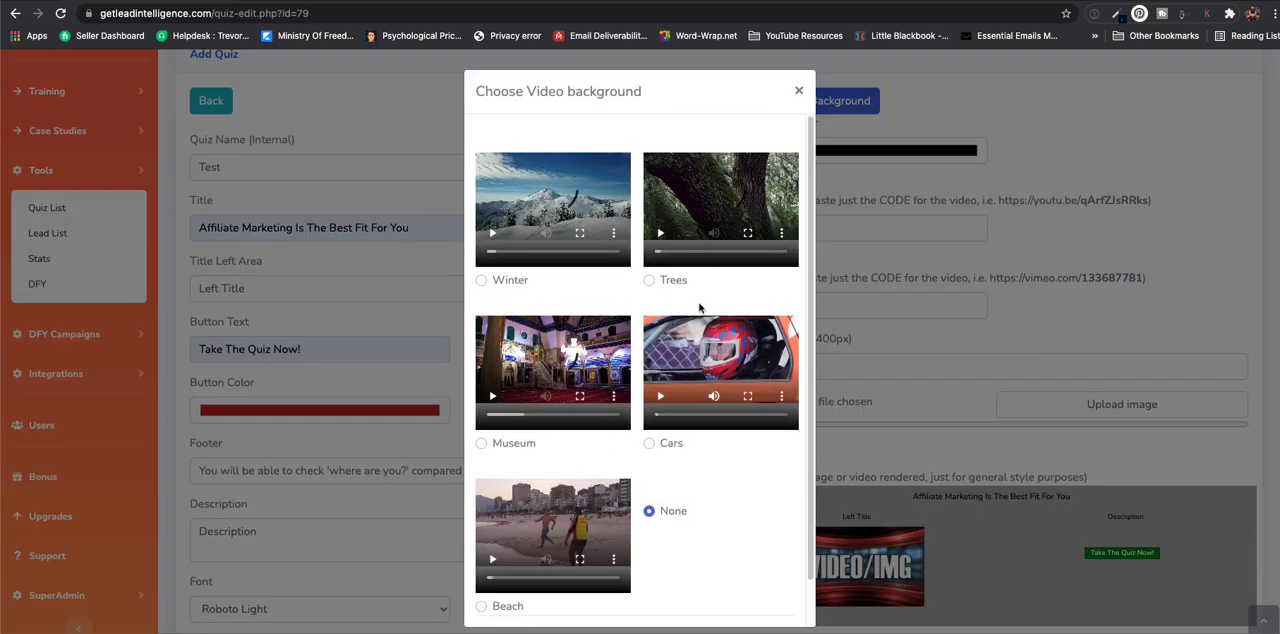
scroll(561, 408, "down", 1)
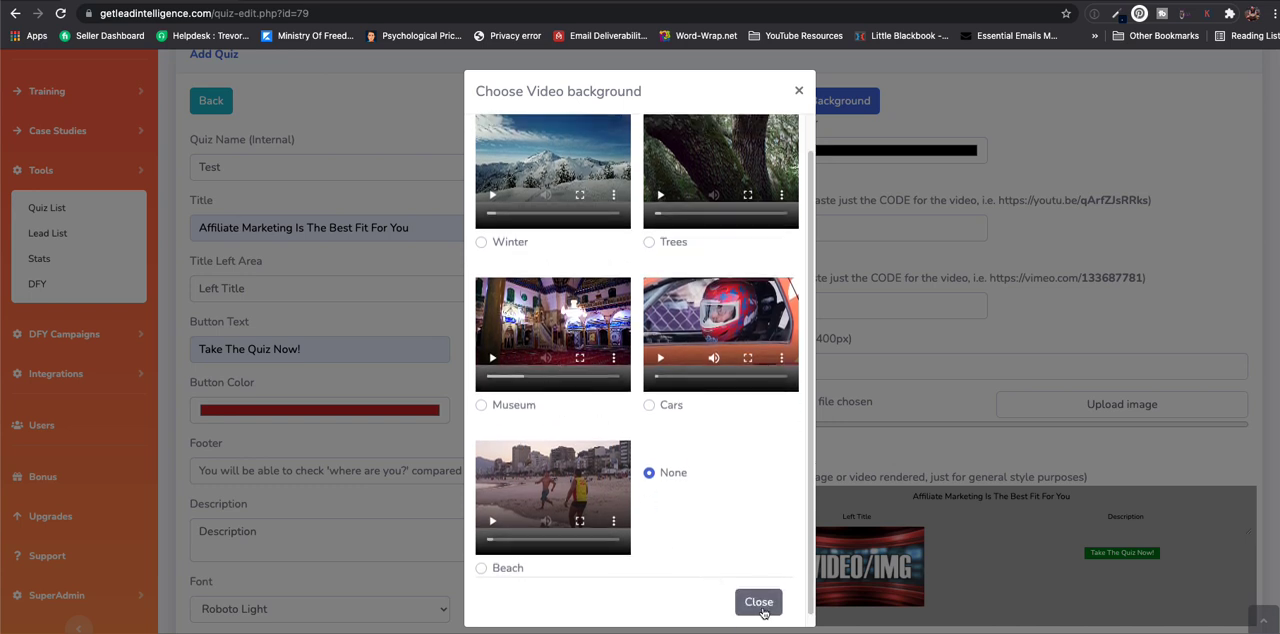
left_click(759, 603)
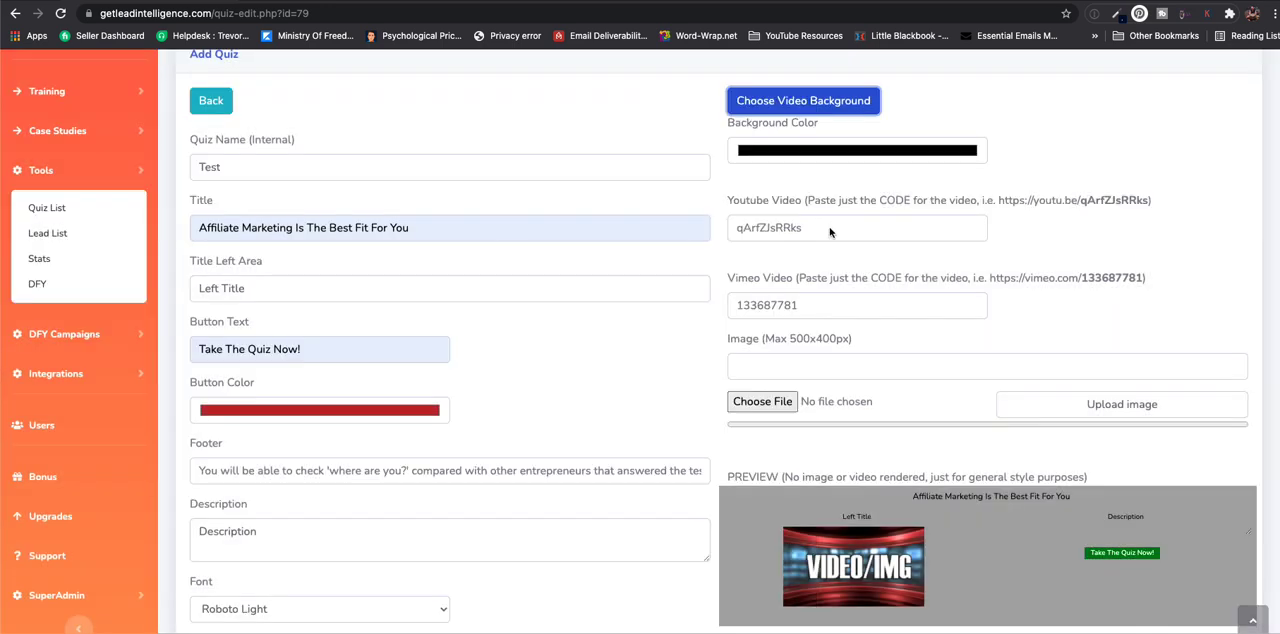
- Examine the quiz's YouTube, Vimeo and image fields, the style preview and the remaining settings
scroll(750, 390, "down", 1)
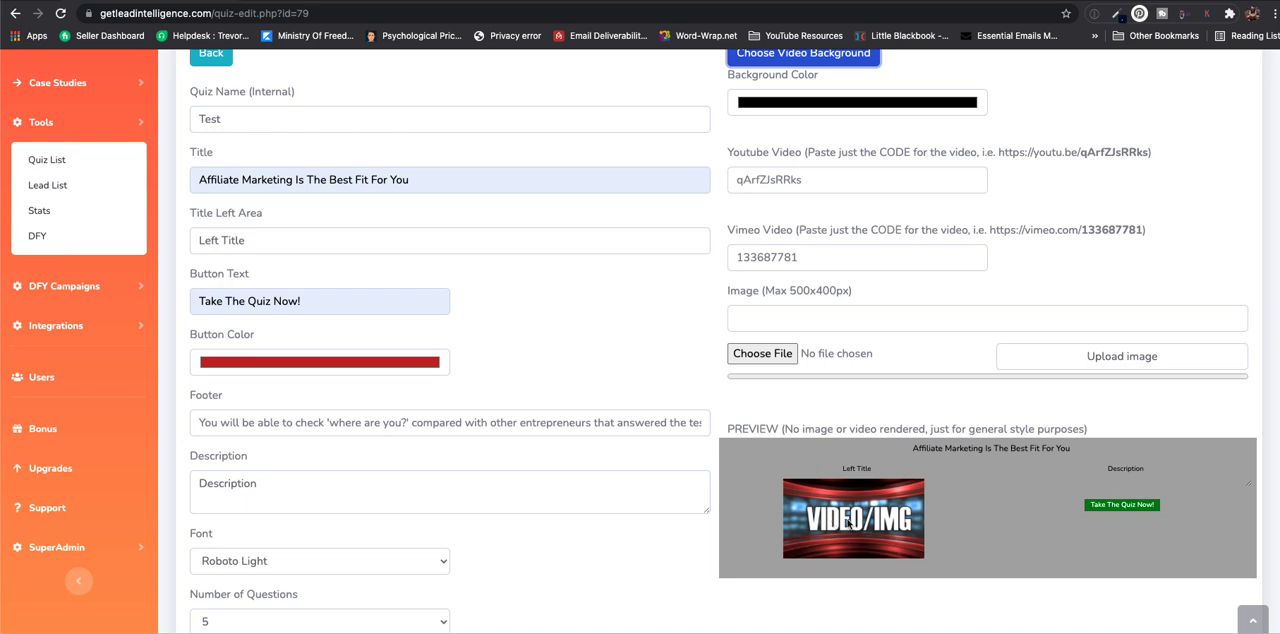
scroll(858, 513, "down", 1)
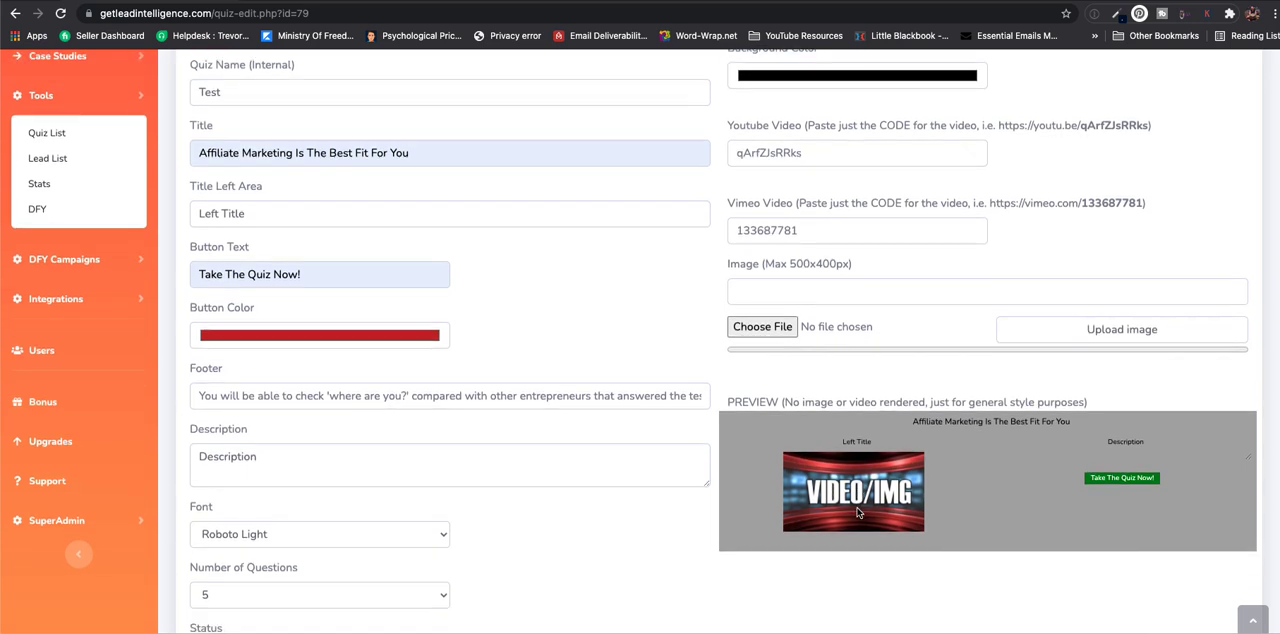
scroll(857, 512, "down", 1)
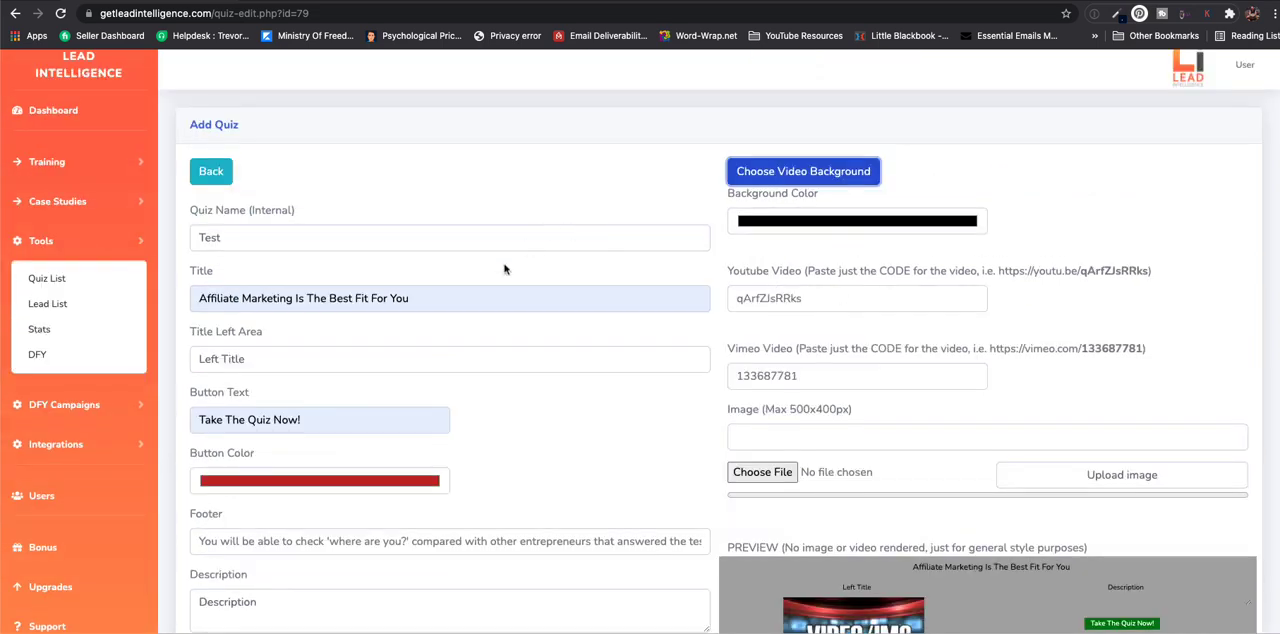
scroll(490, 299, "down", 5)
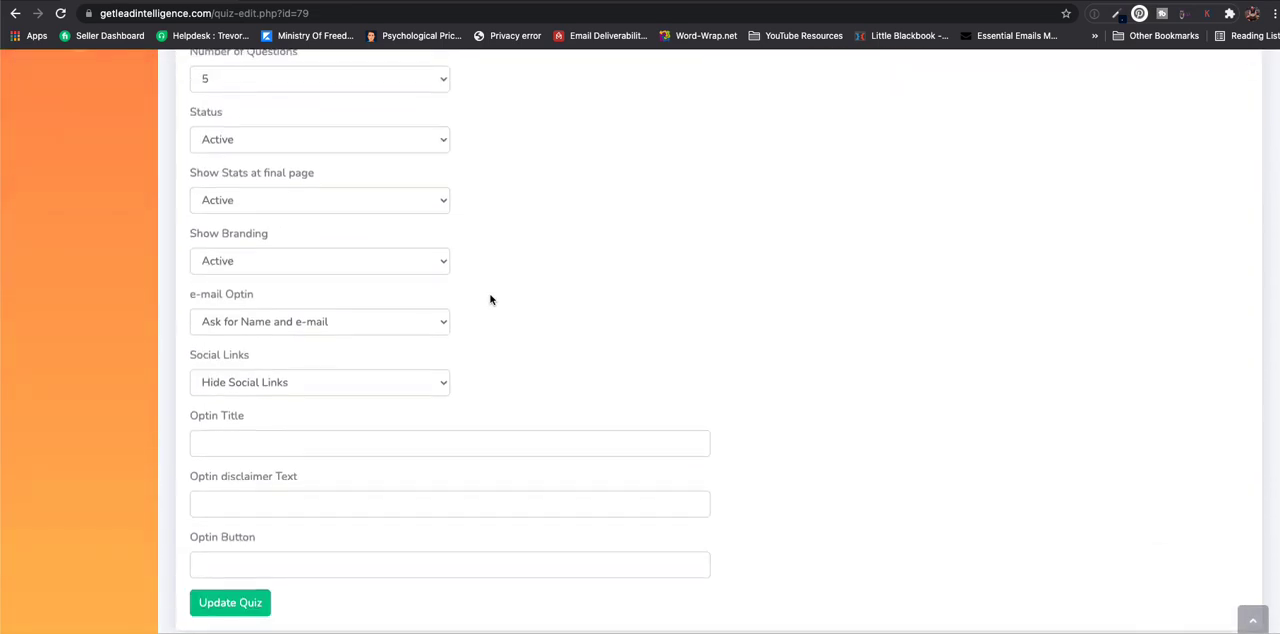
- Return to the quiz list and open a new question form for the "Test" quiz
scroll(490, 299, "up", 10)
left_click(211, 179)
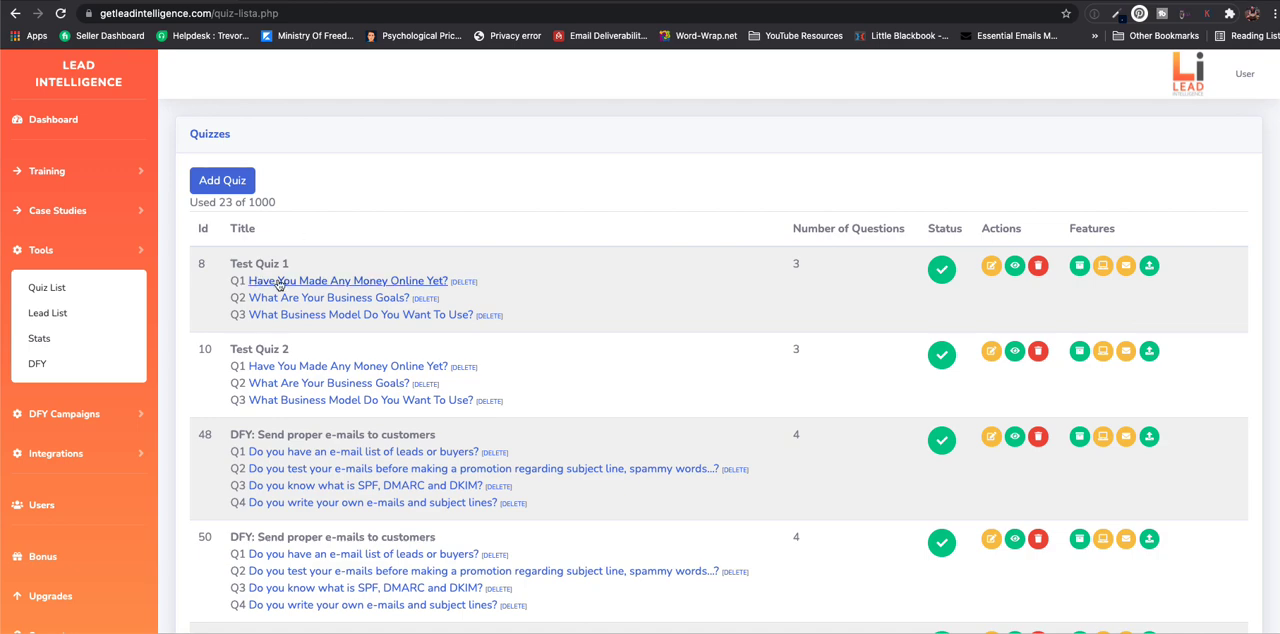
scroll(310, 297, "down", 5)
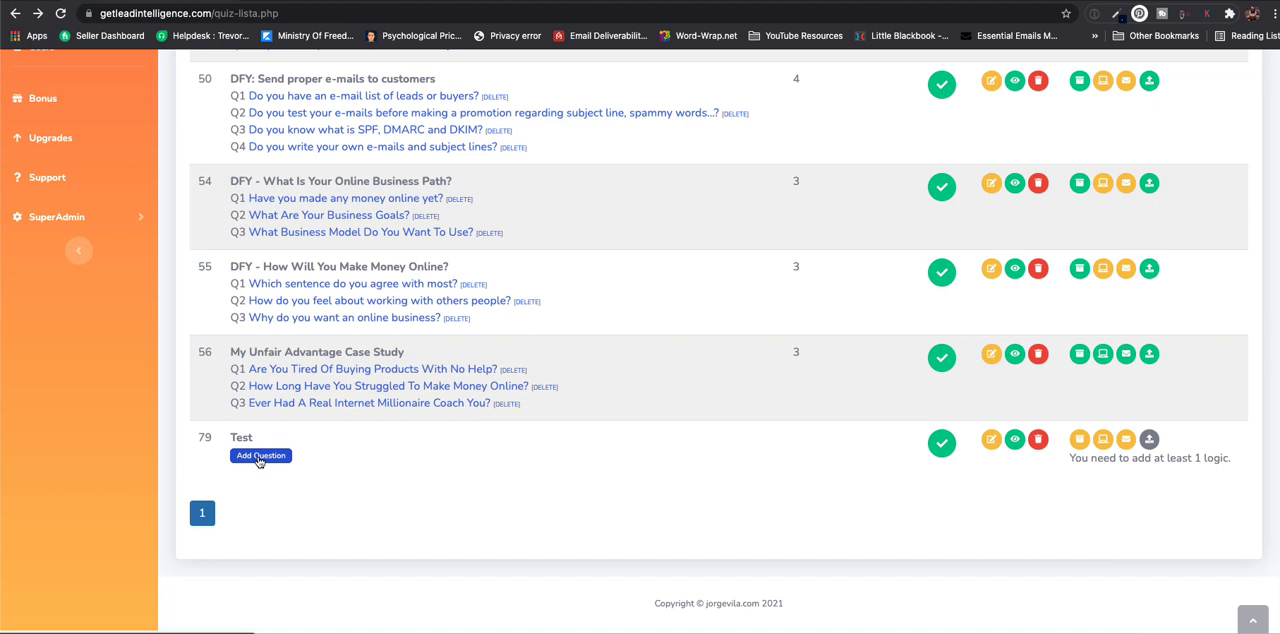
left_click(258, 458)
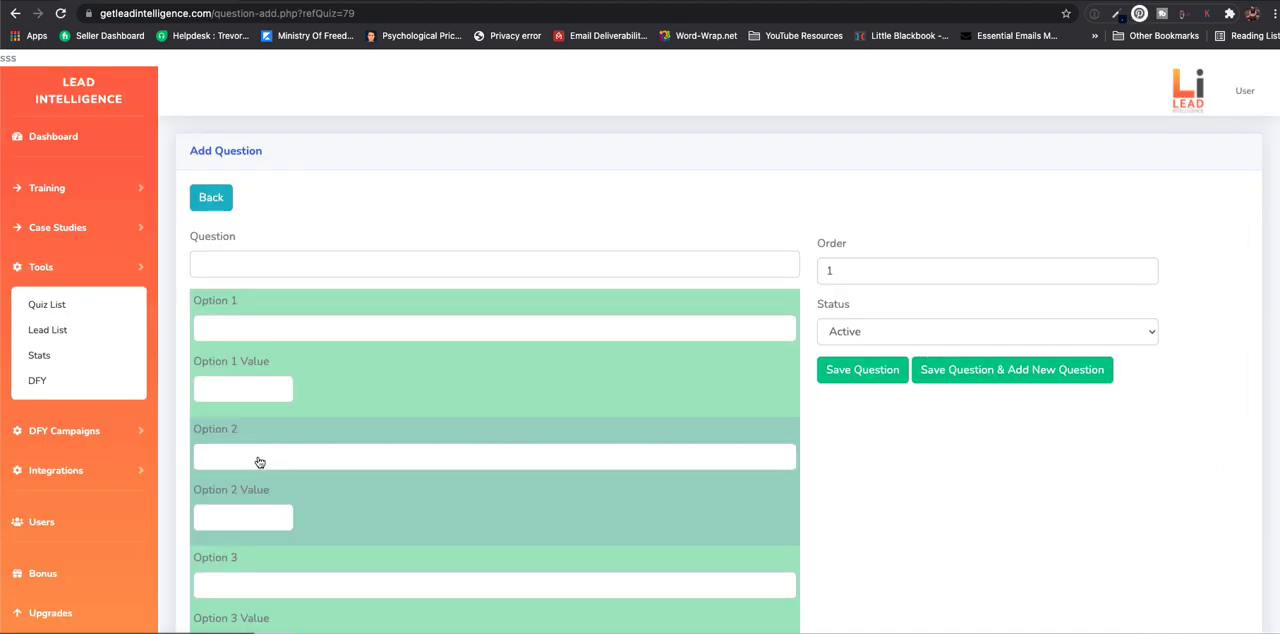
- Enter "What is the first step in making a financial plan?" as the question
left_click(273, 266)
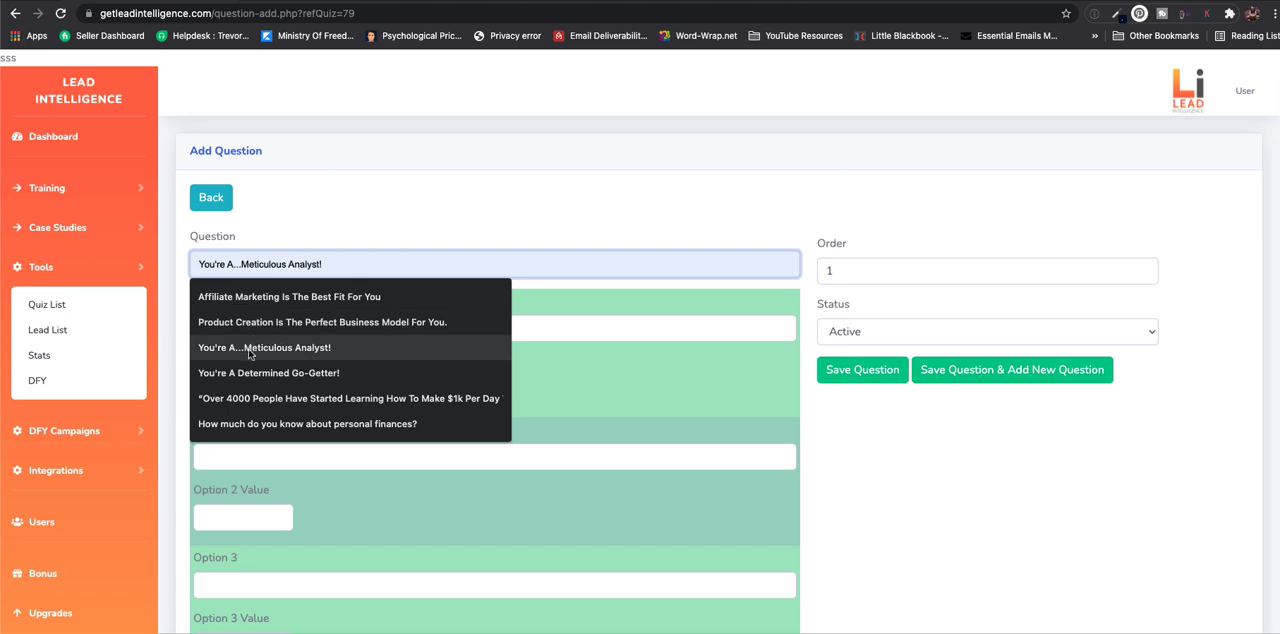
scroll(572, 215, "down", 2)
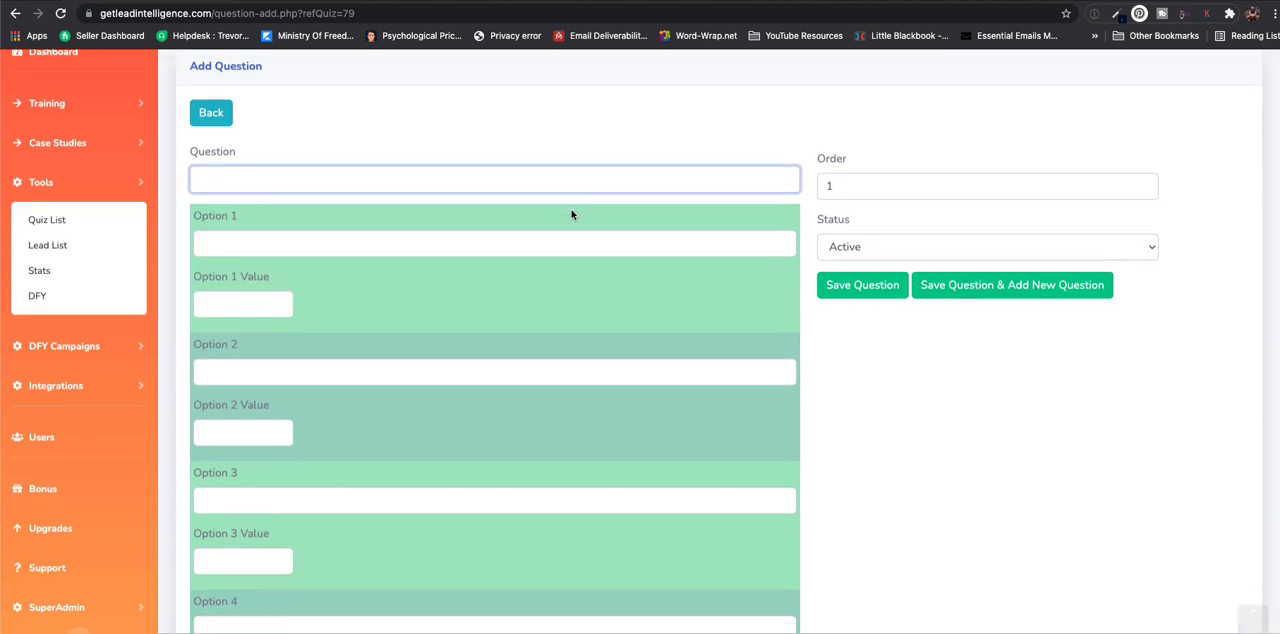
type("What is")
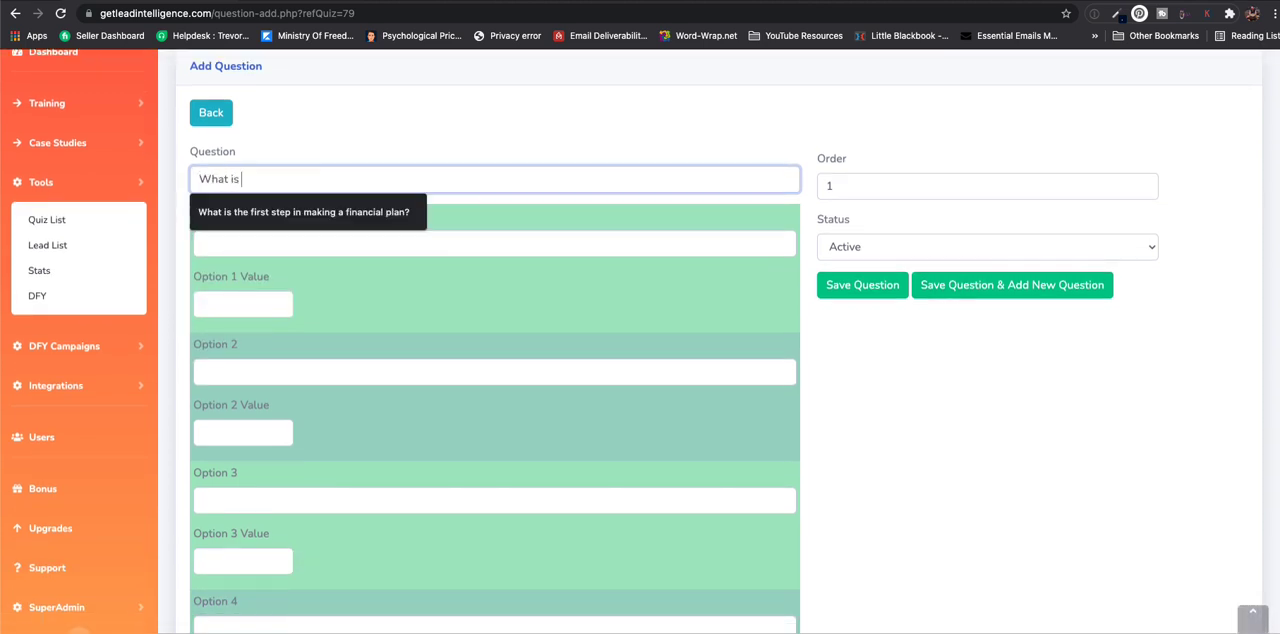
key("Down")
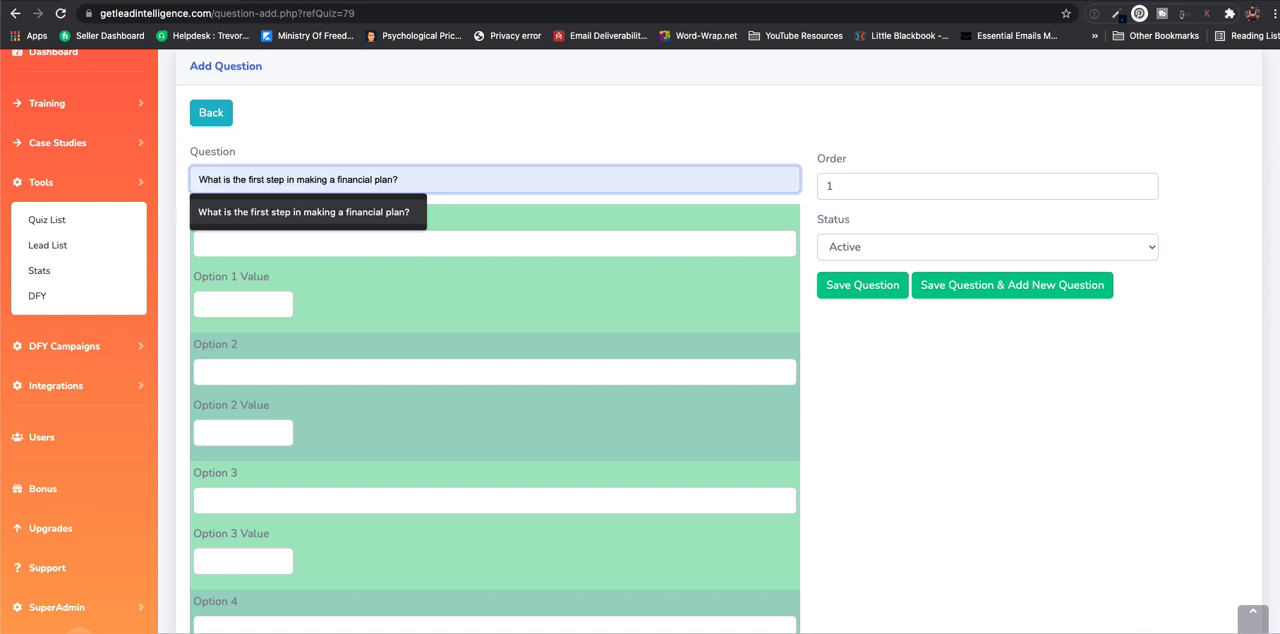
key("Return")
- Set Option 1 to "Make a list of financial goals" with a value of 5
left_click(343, 243)
key("Down")
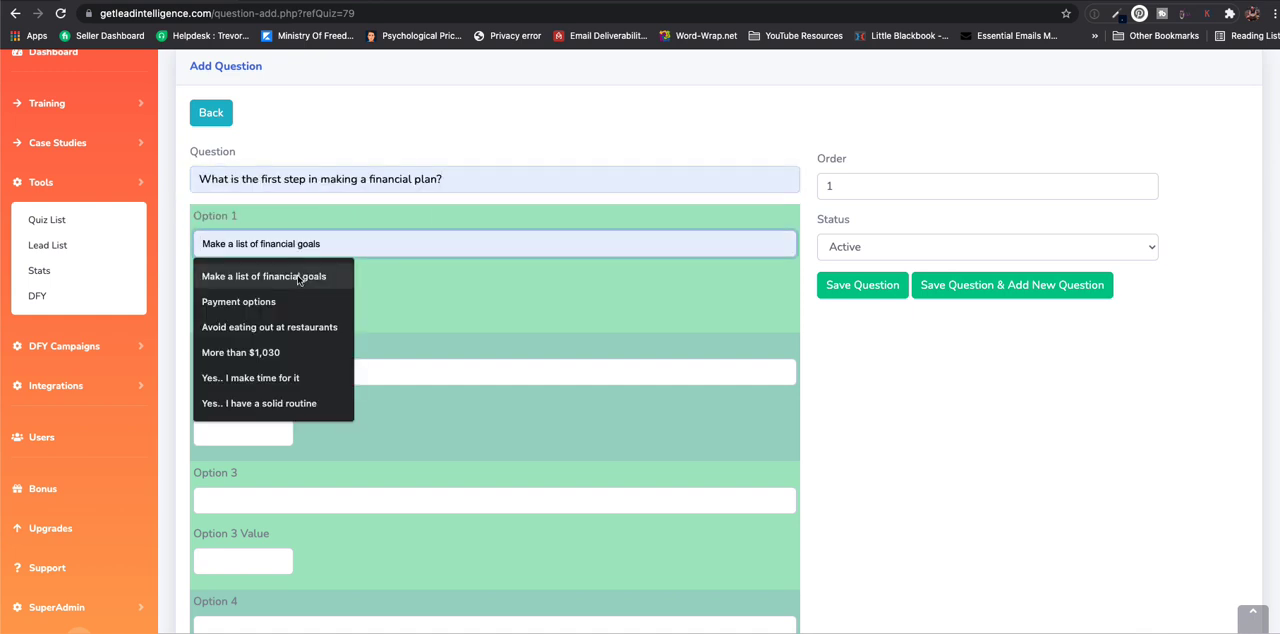
key("Return")
left_click(228, 303)
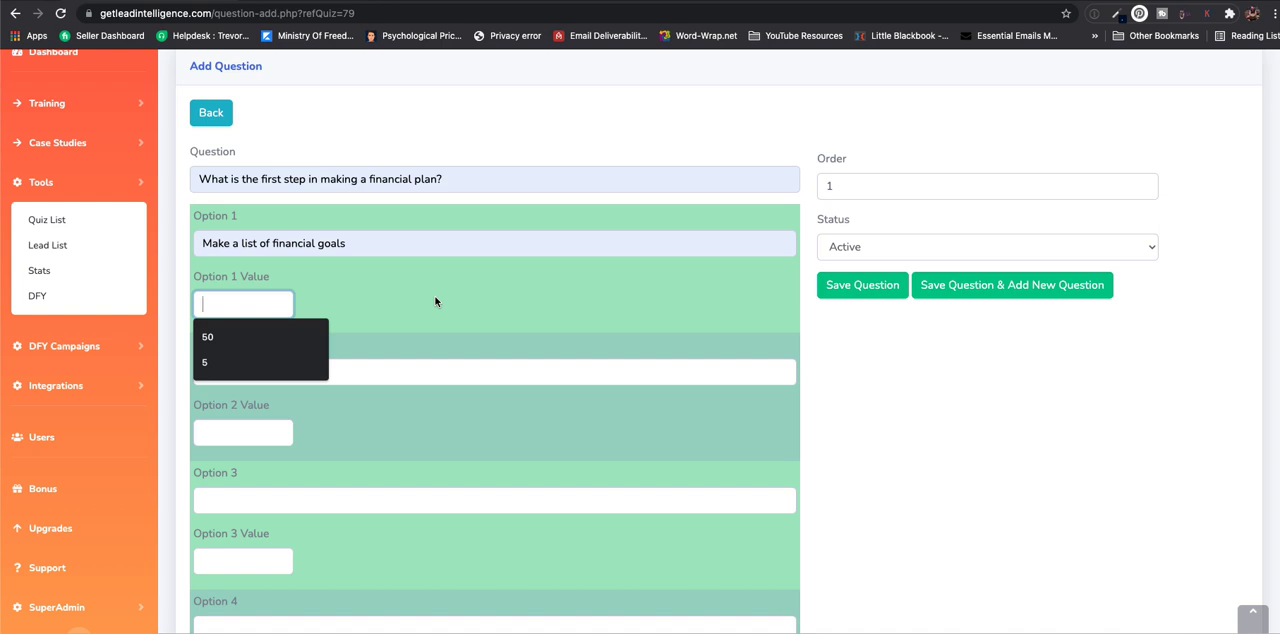
type("5")
- Set Option 2 to "Prioritize your goals" with a value of 10
left_click(363, 378)
left_click(316, 410)
left_click(262, 431)
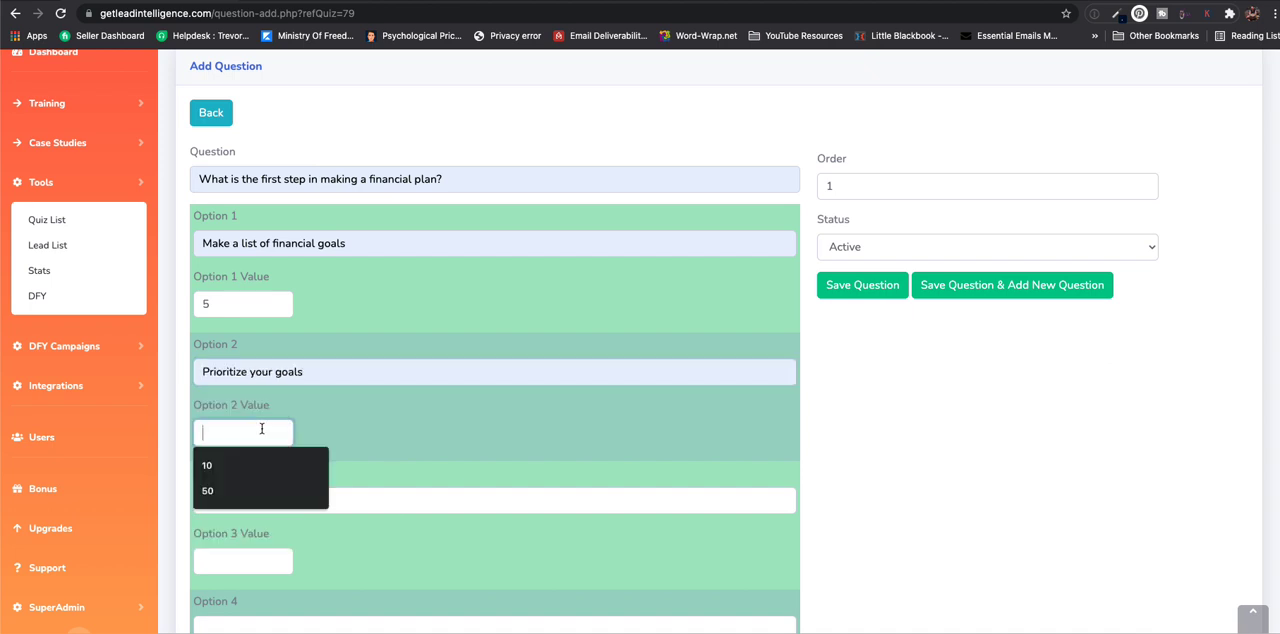
type("10")
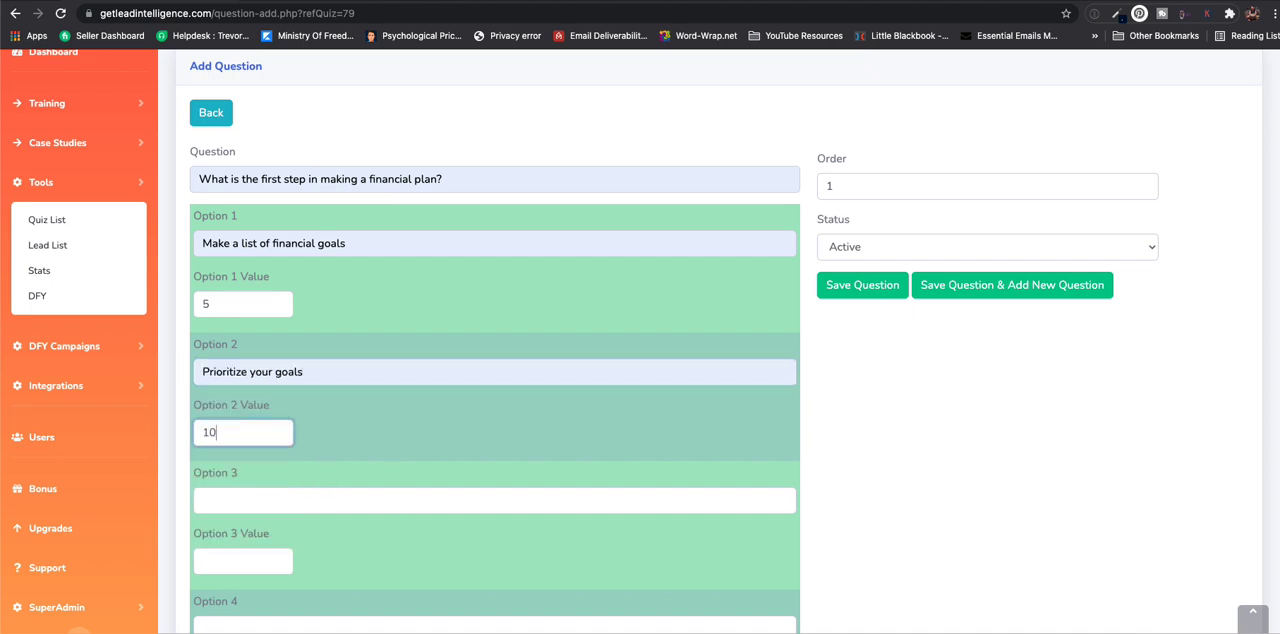
- Review the remaining answer options, leaving Option 3 empty, and save the question
left_click(270, 503)
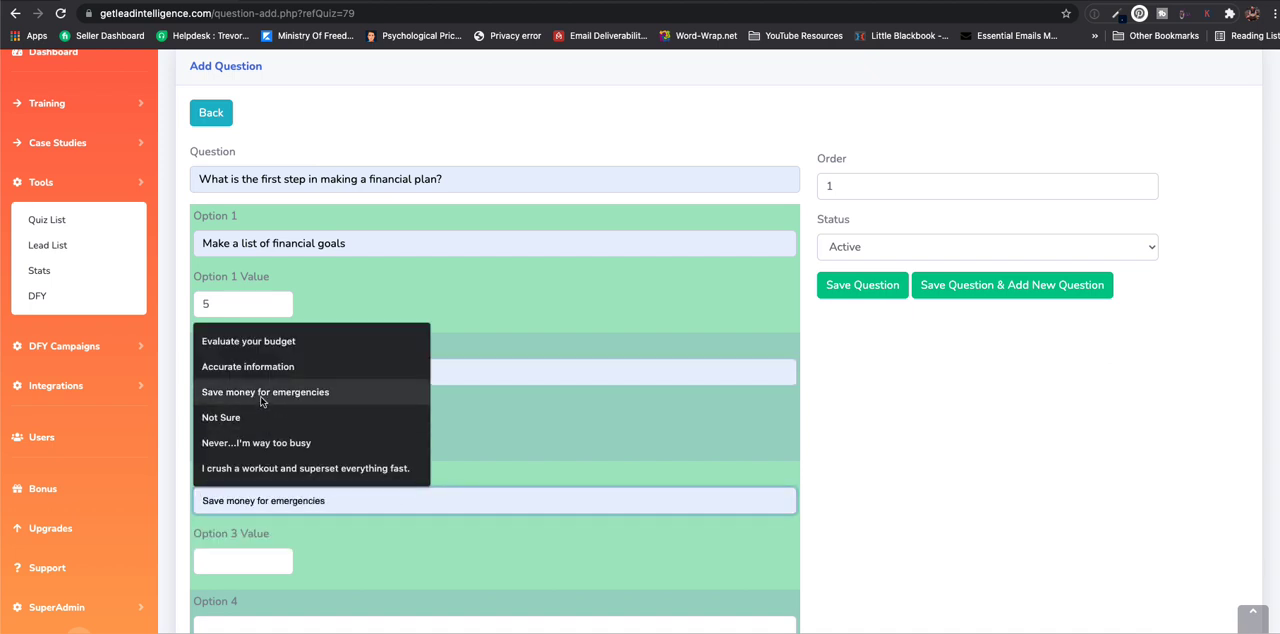
left_click(520, 443)
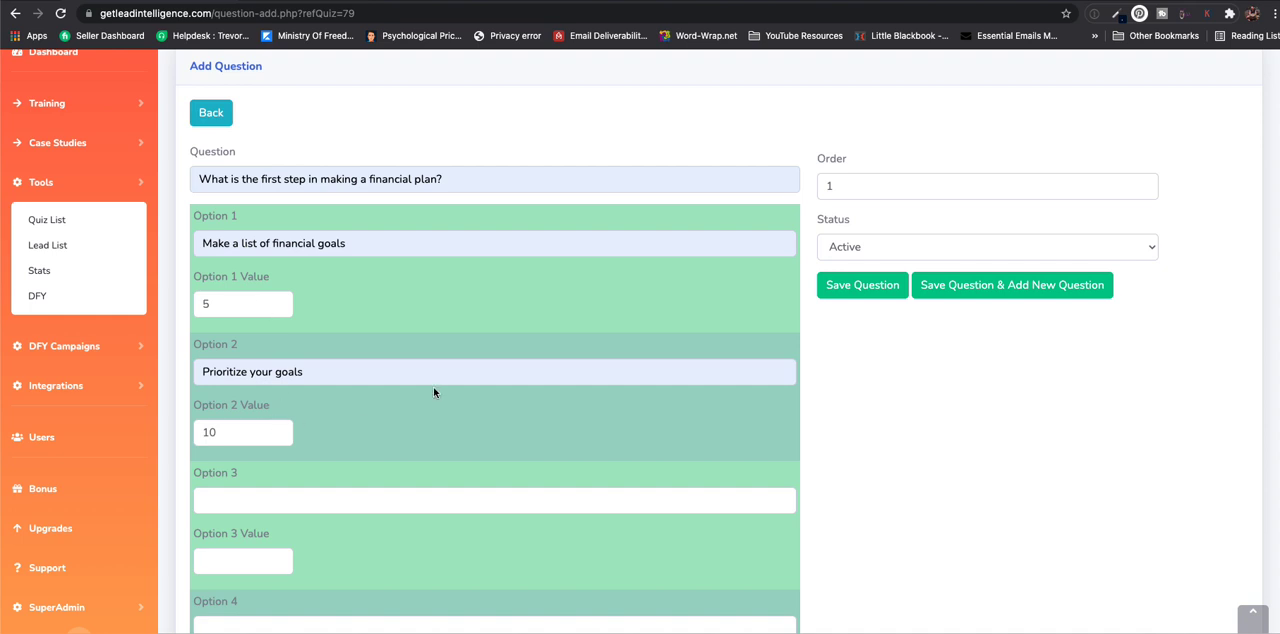
scroll(620, 325, "down", 3)
scroll(578, 330, "up", 5)
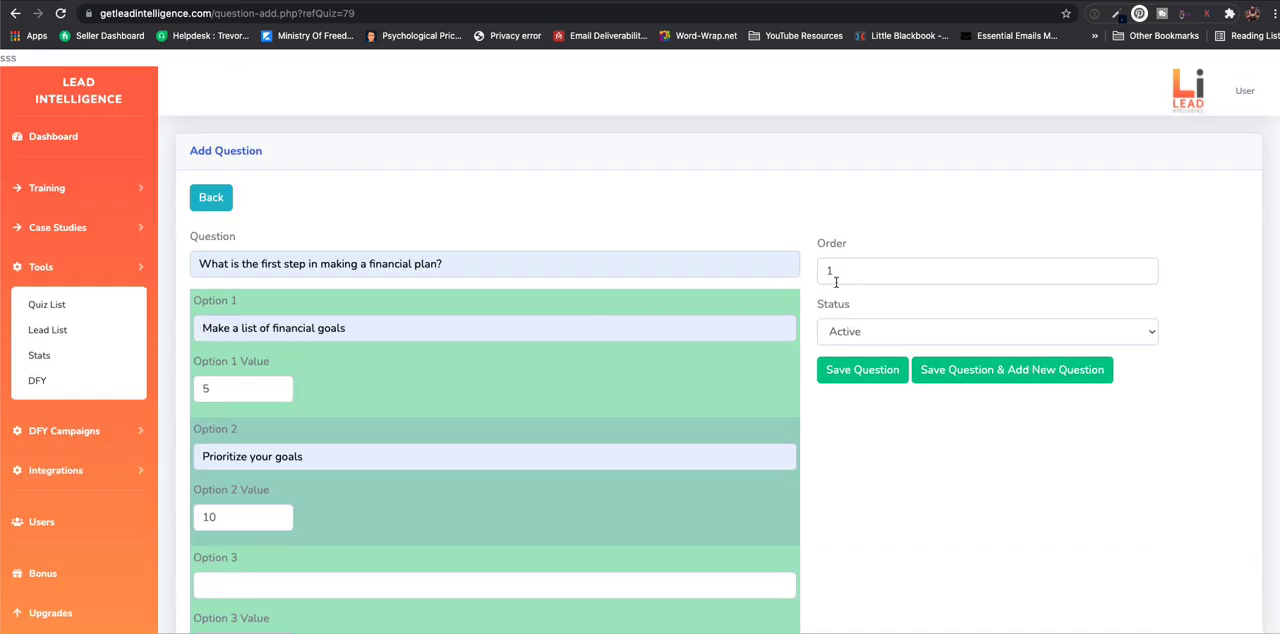
left_click(885, 370)
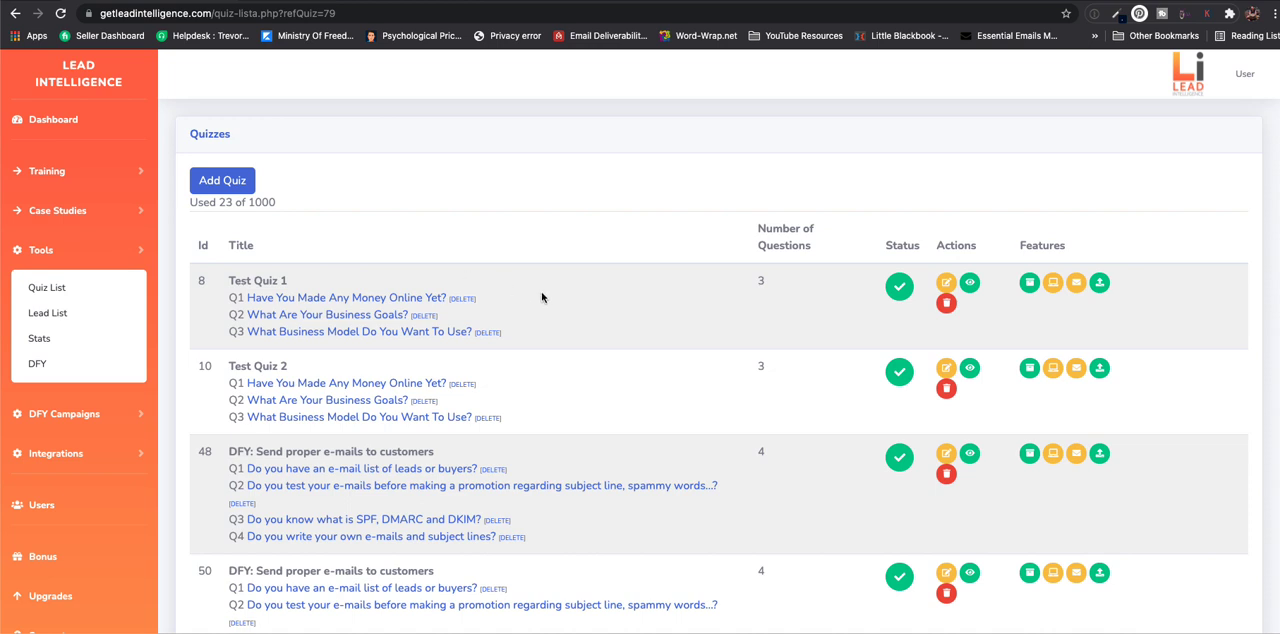
- Open the logic results of Test Quiz 1 and its "You Are Ready For Your Journey As..." result for editing
left_click(1028, 284)
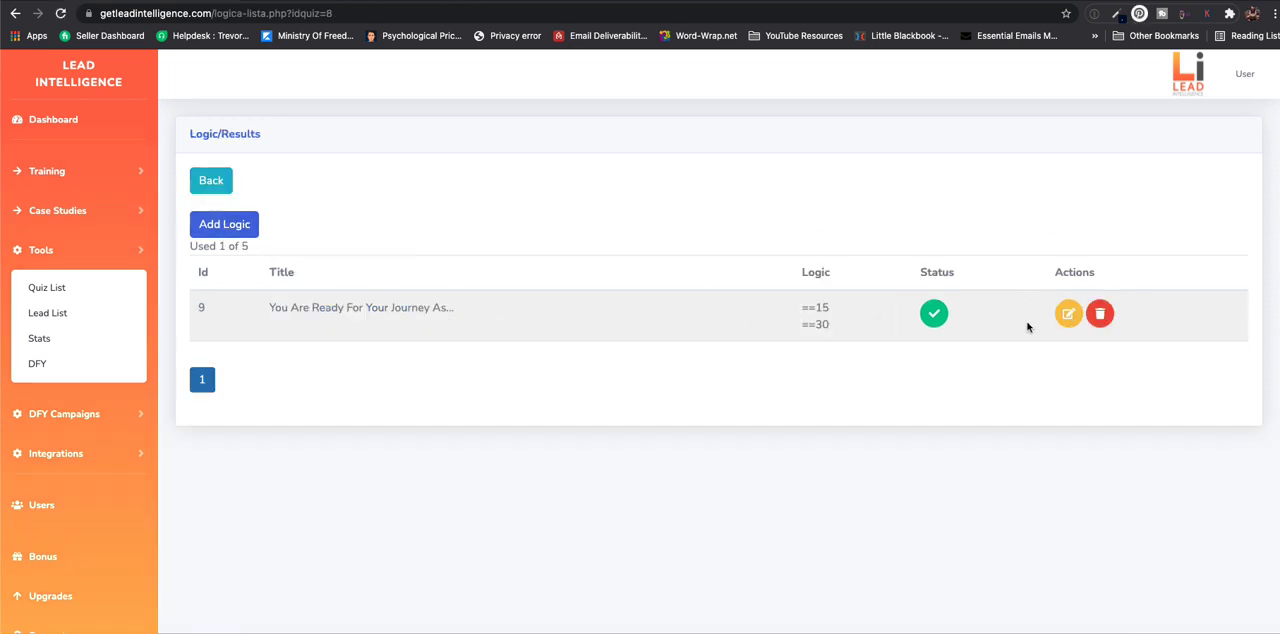
left_click(1068, 314)
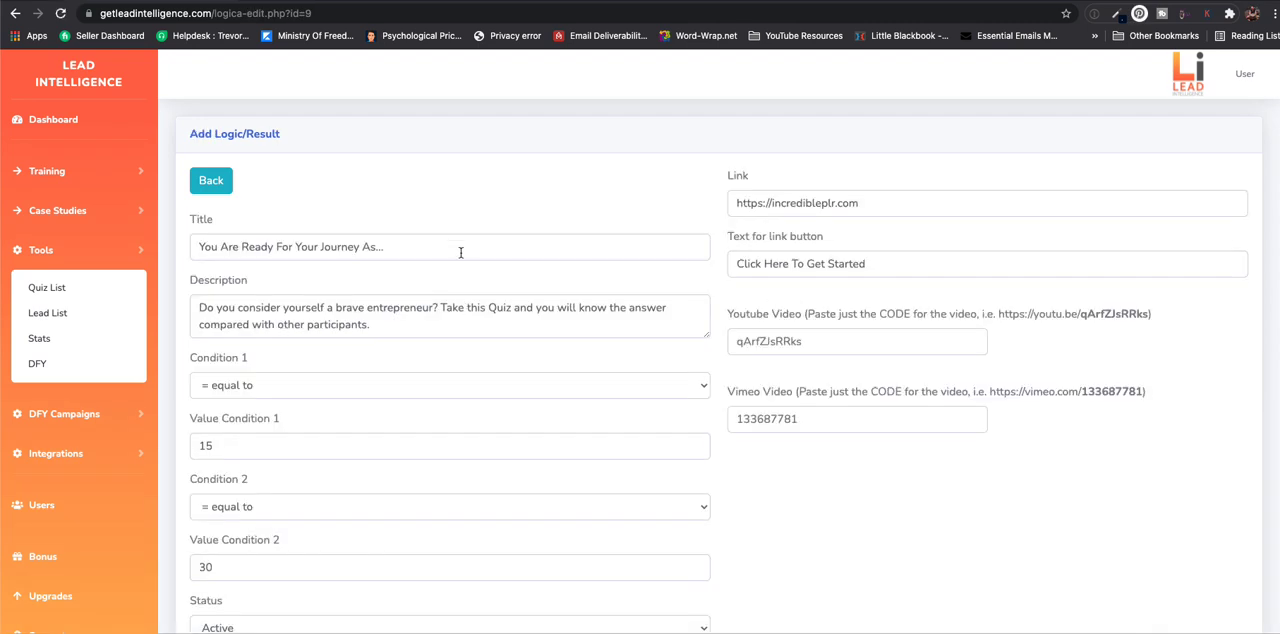
scroll(461, 252, "down", 1)
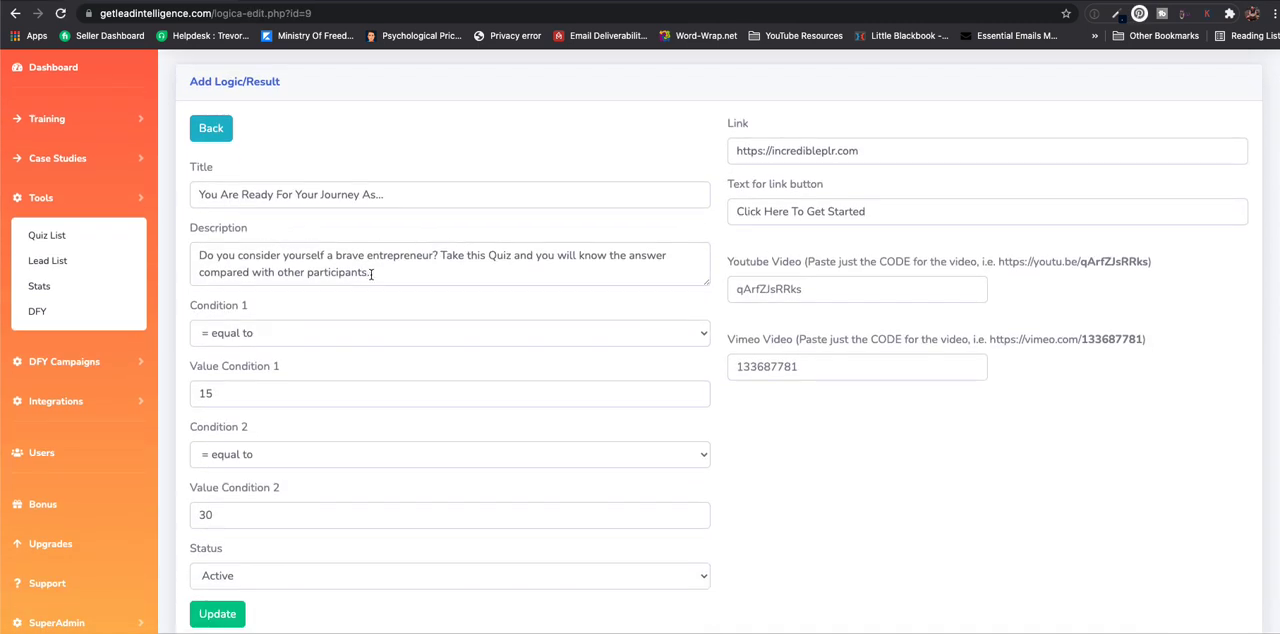
scroll(310, 311, "down", 2)
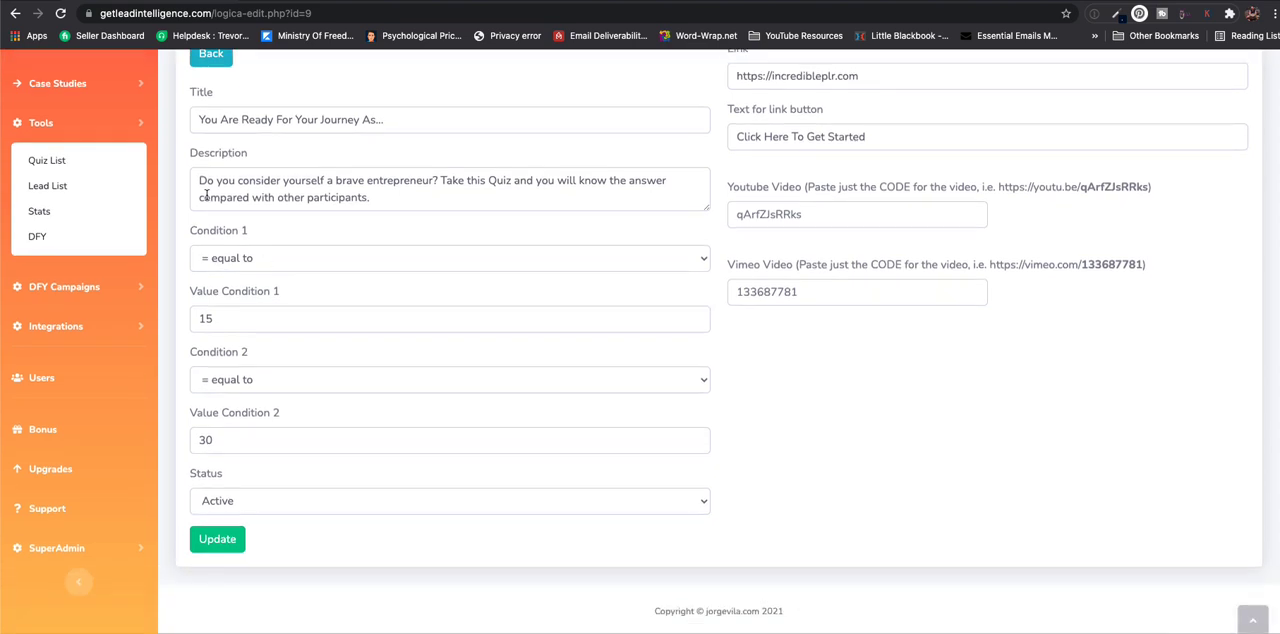
- Examine the result's title, description and the comparison choices for Condition 1 without changing them
left_click_drag(197, 119, 375, 182)
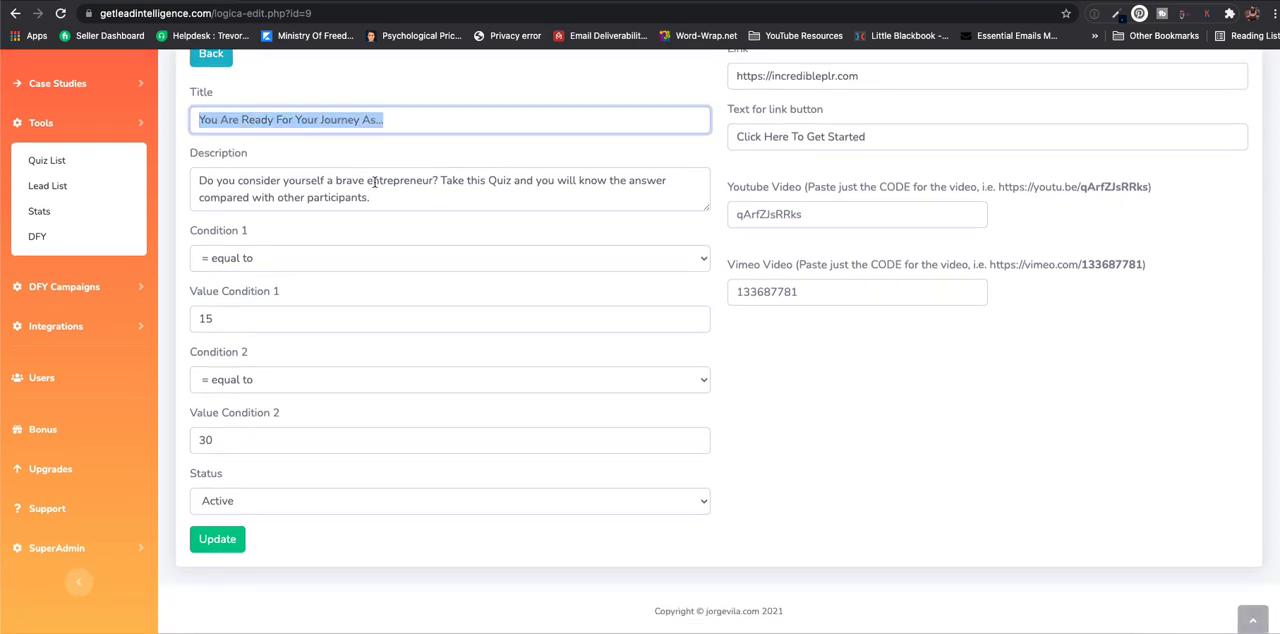
left_click(426, 205)
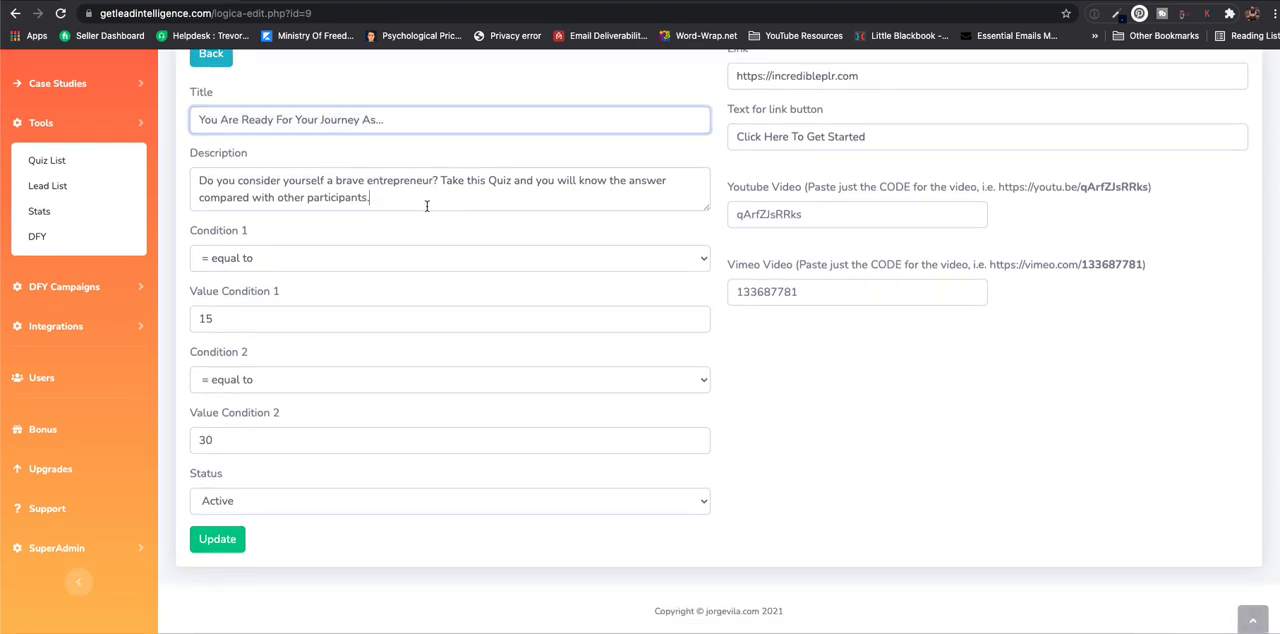
left_click(300, 262)
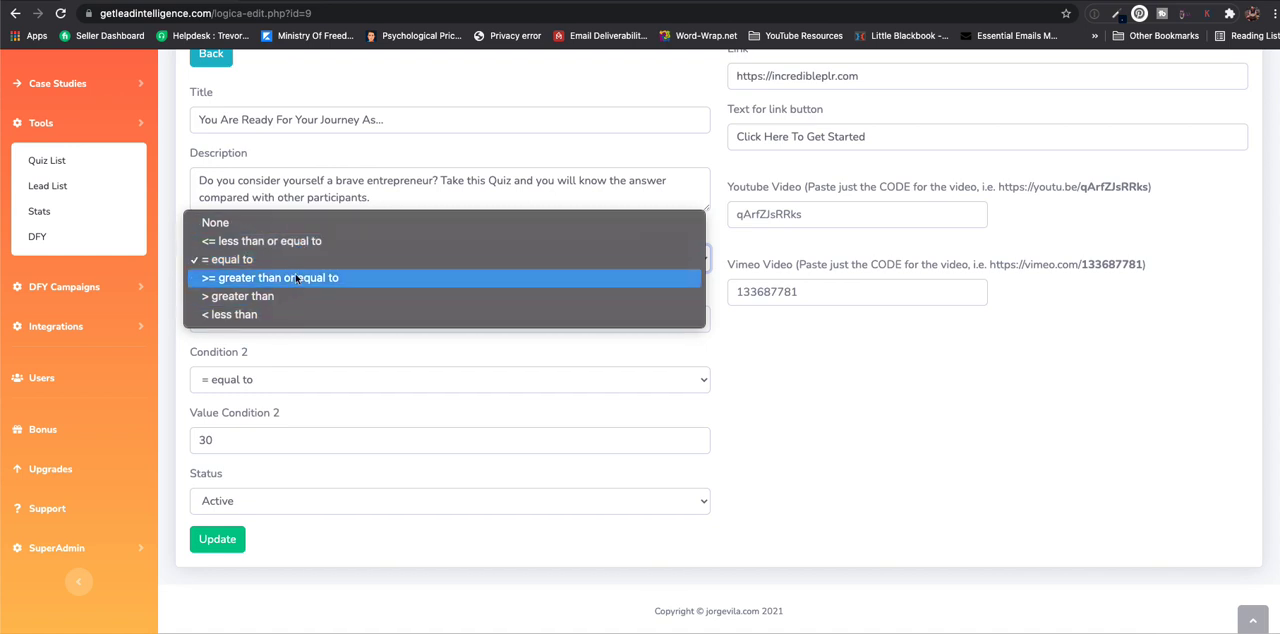
left_click(270, 342)
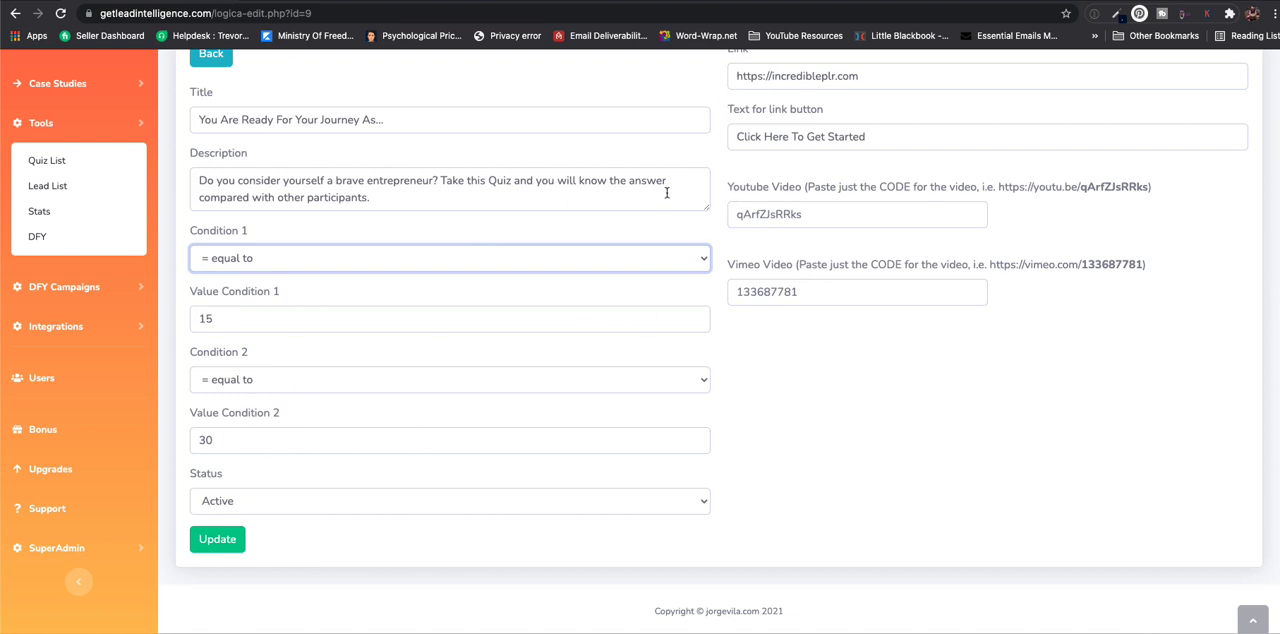
scroll(752, 120, "up", 1)
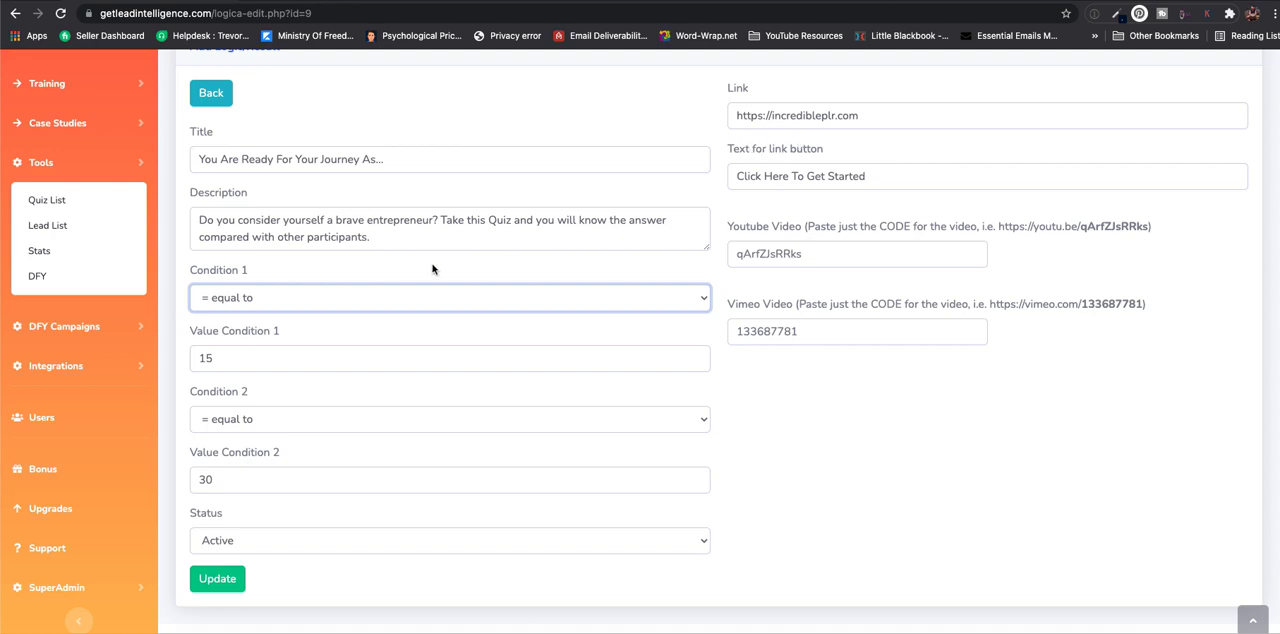
scroll(425, 270, "down", 1)
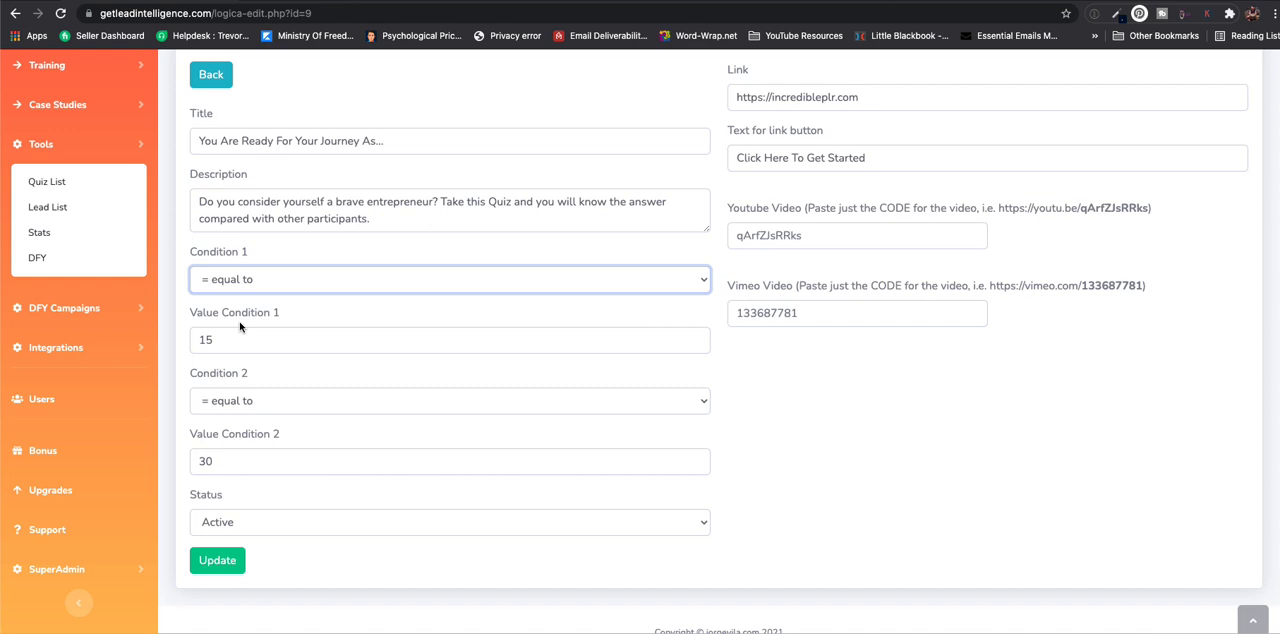
- Keep Condition 1 at "= equal to" and set its value to 0
left_click(246, 283)
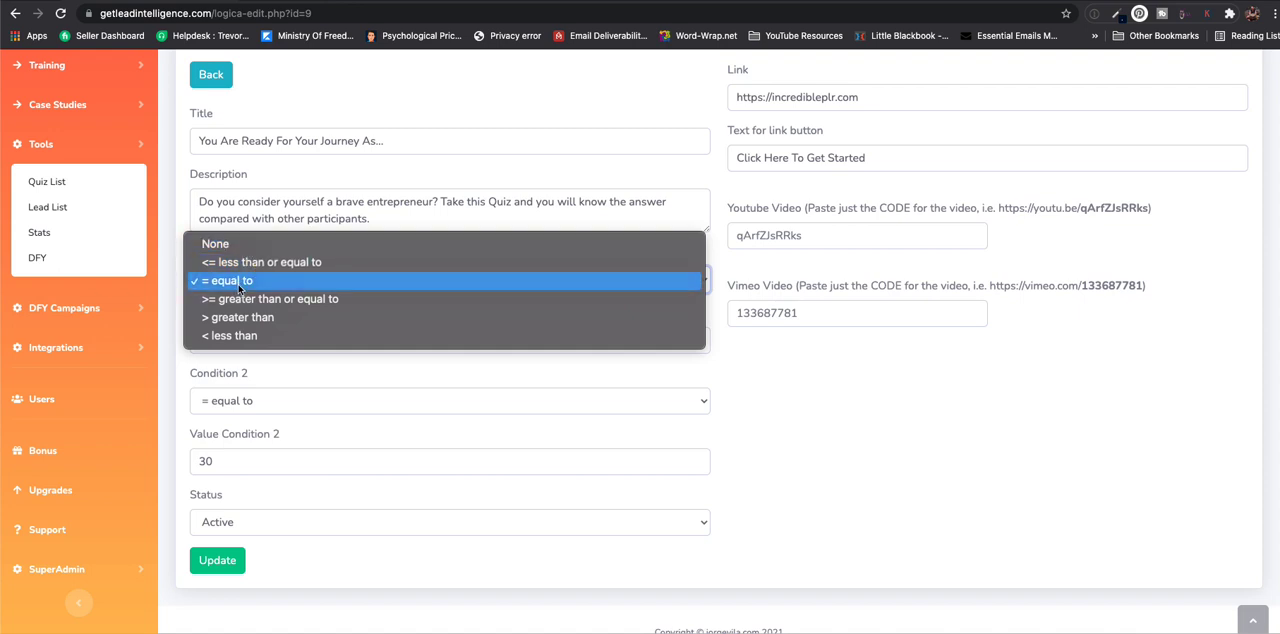
left_click(240, 283)
double_click(237, 336)
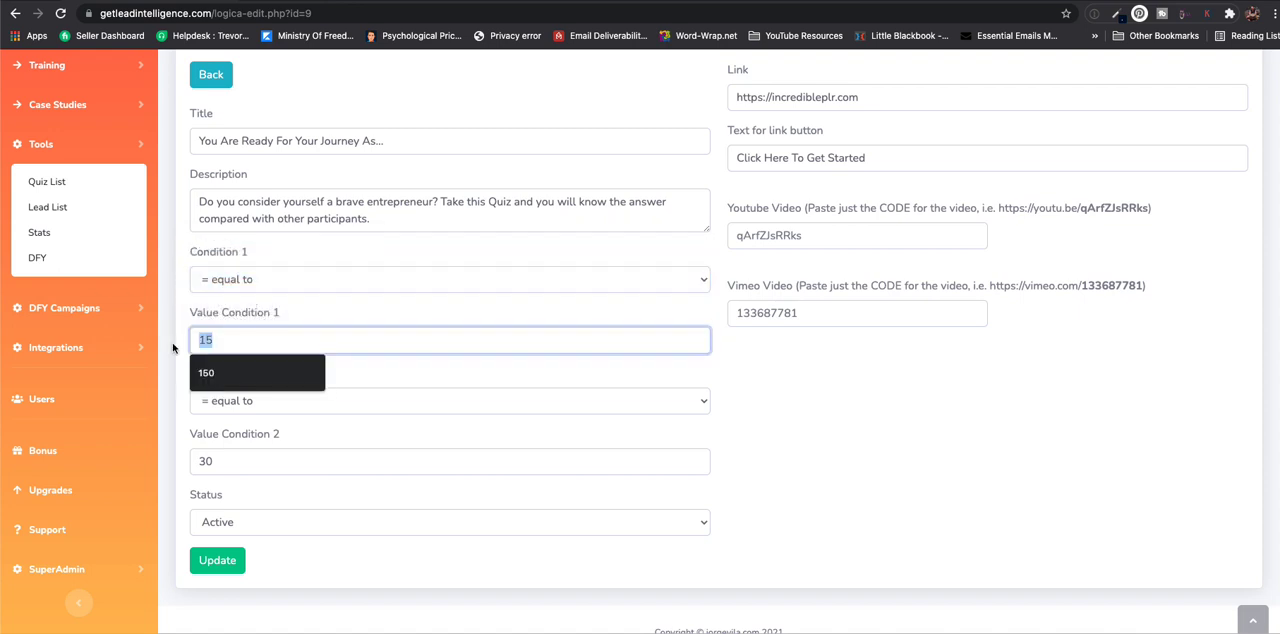
type("0")
- Set Condition 2 to "<= less than or equal to" with a value of 49 and update the result
left_click(219, 409)
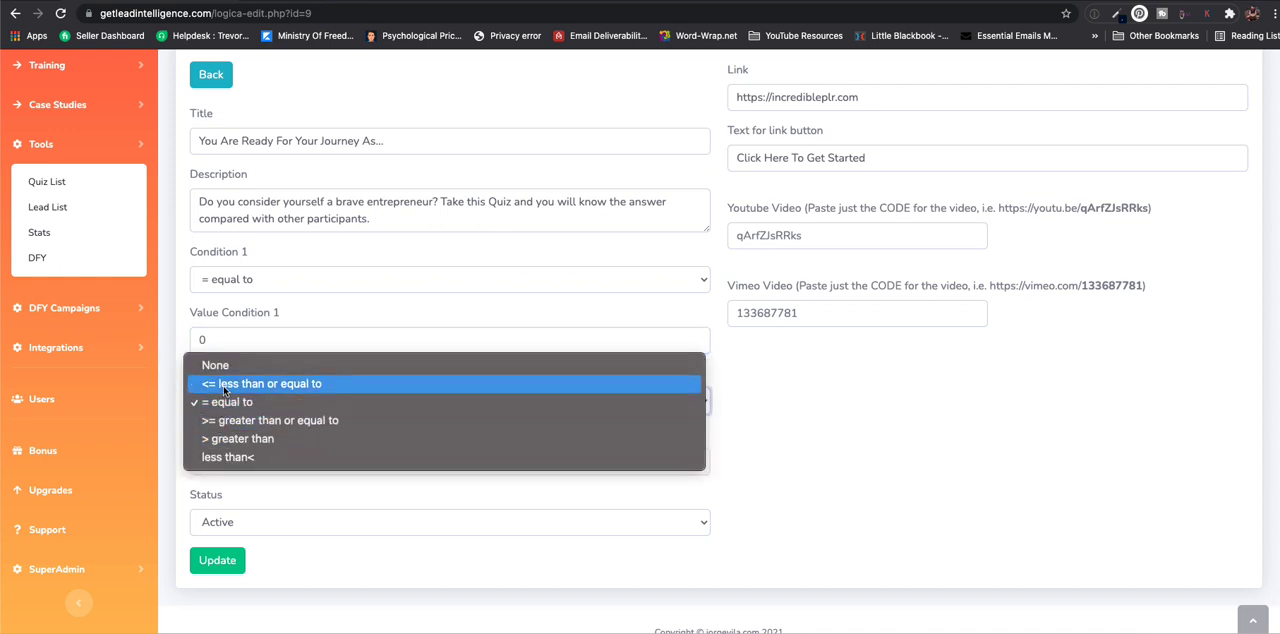
left_click(226, 385)
double_click(226, 457)
type("49")
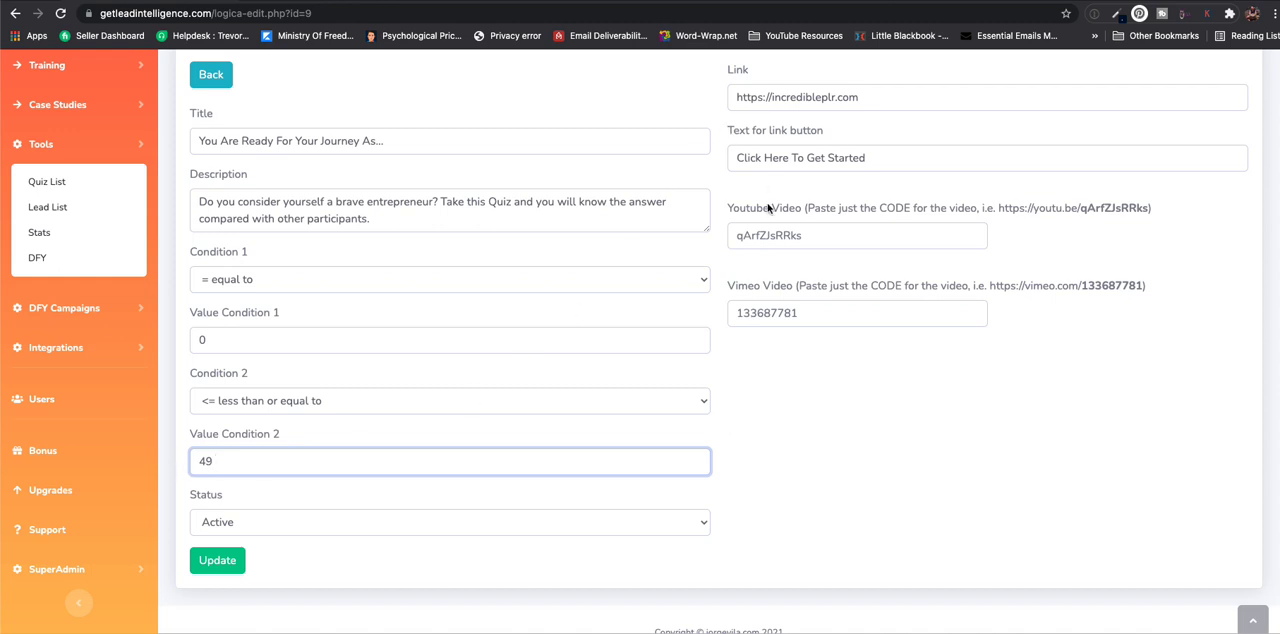
left_click(229, 558)
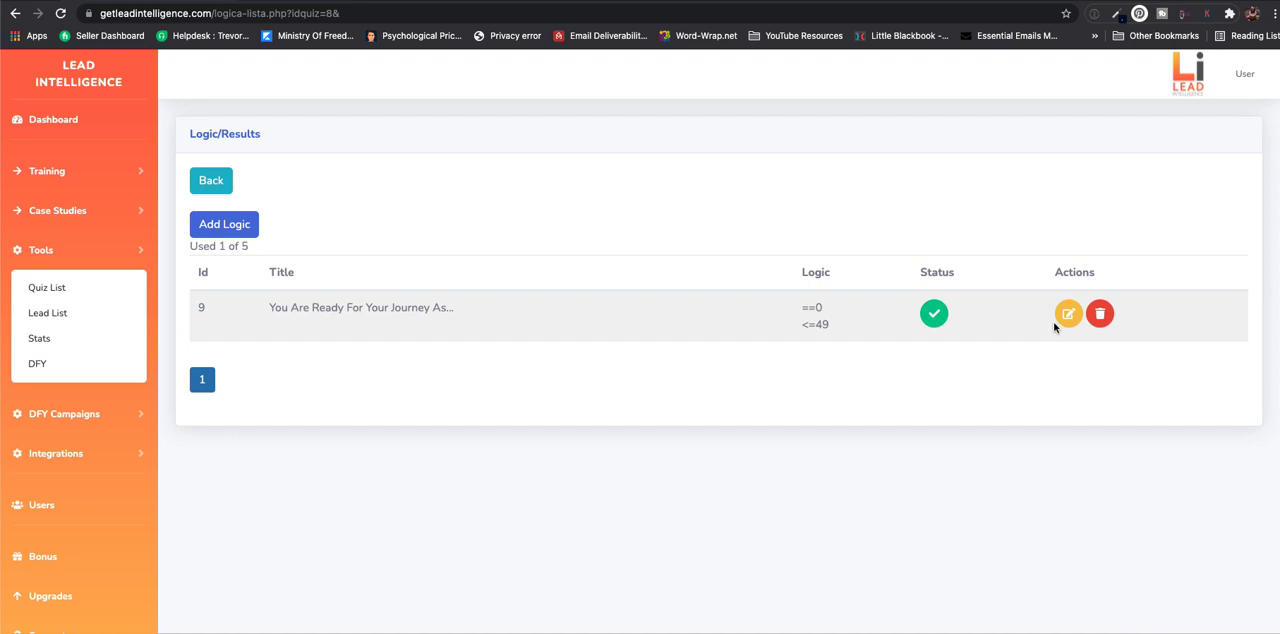
- Reopen the "You Are Ready For Your Journey As..." result and set Condition 1 to equal to 50
left_click(1068, 314)
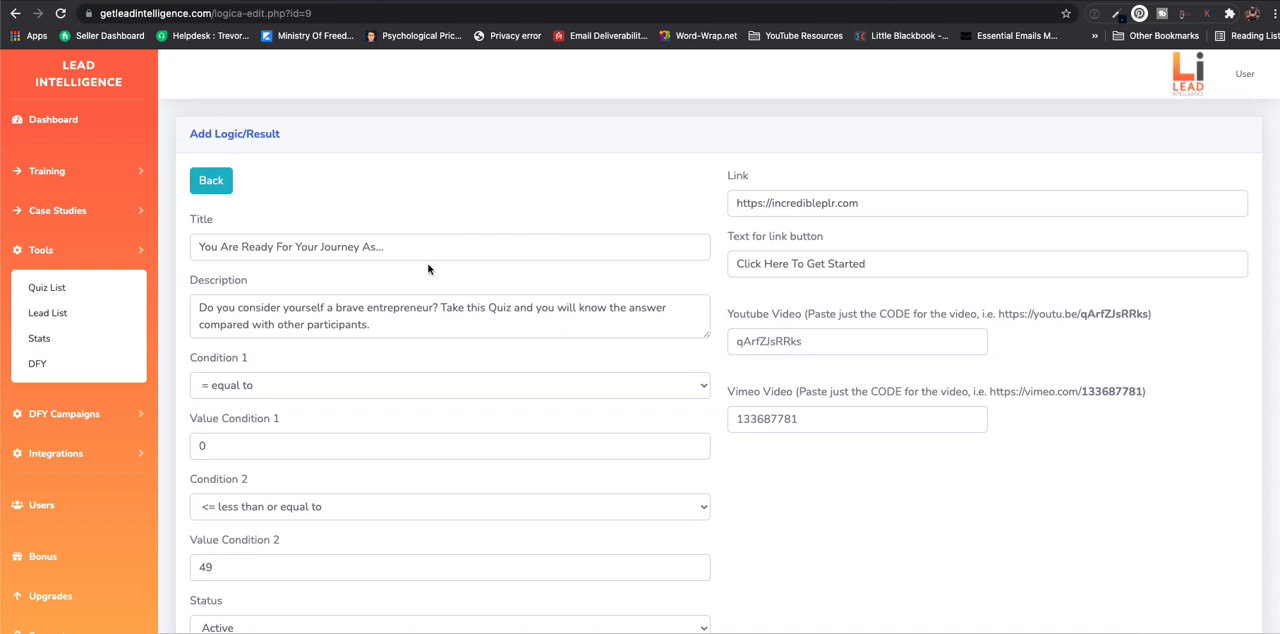
left_click(211, 180)
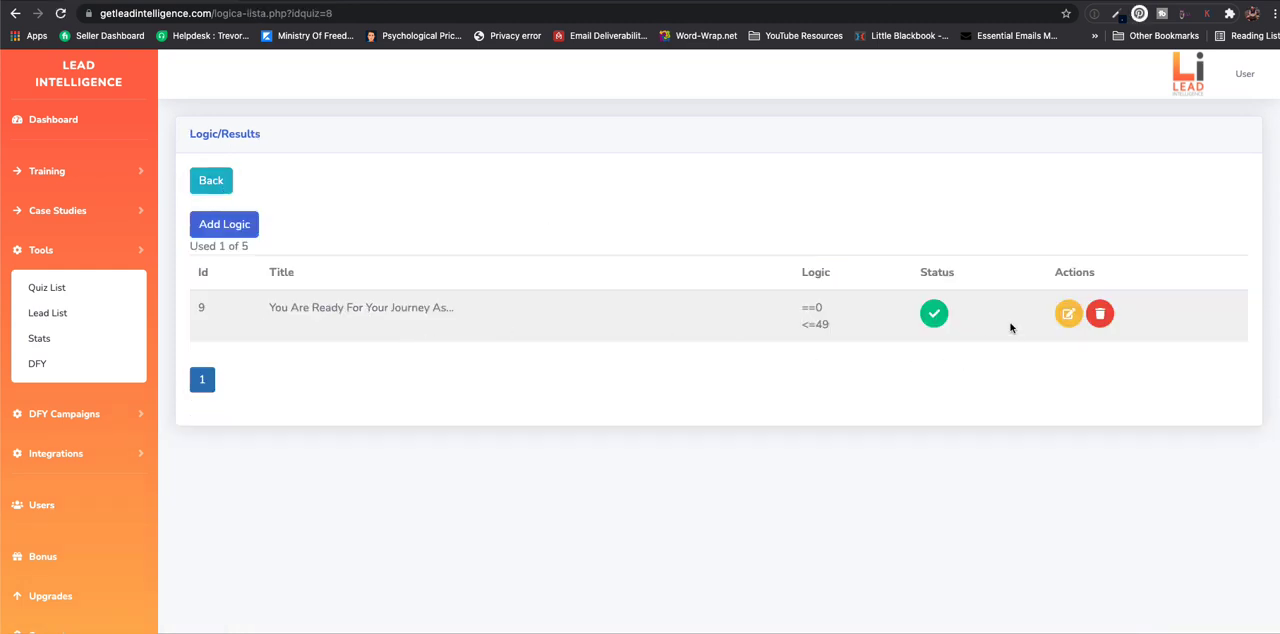
left_click(1067, 314)
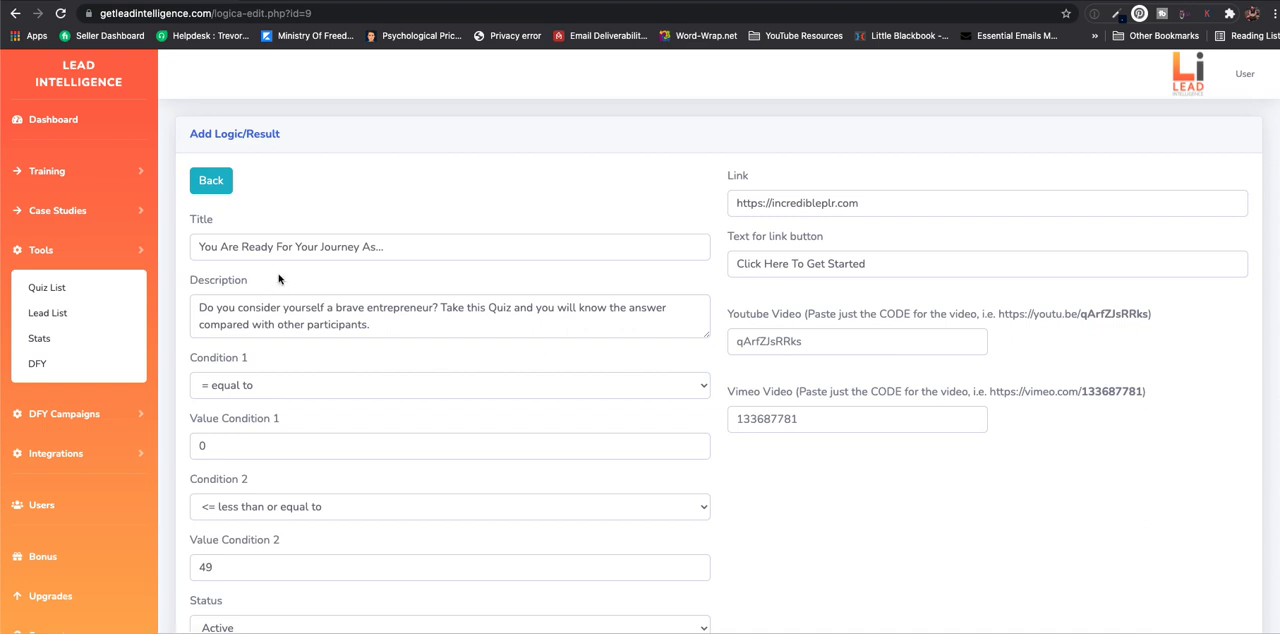
left_click(276, 390)
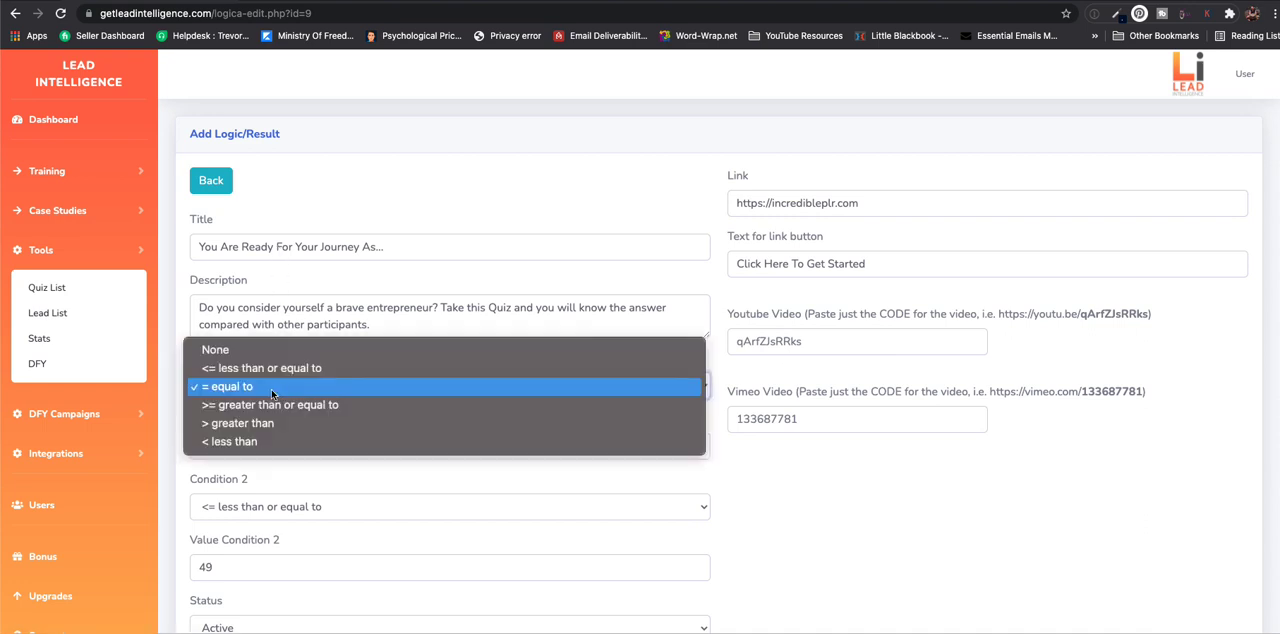
left_click(272, 387)
left_click(262, 440)
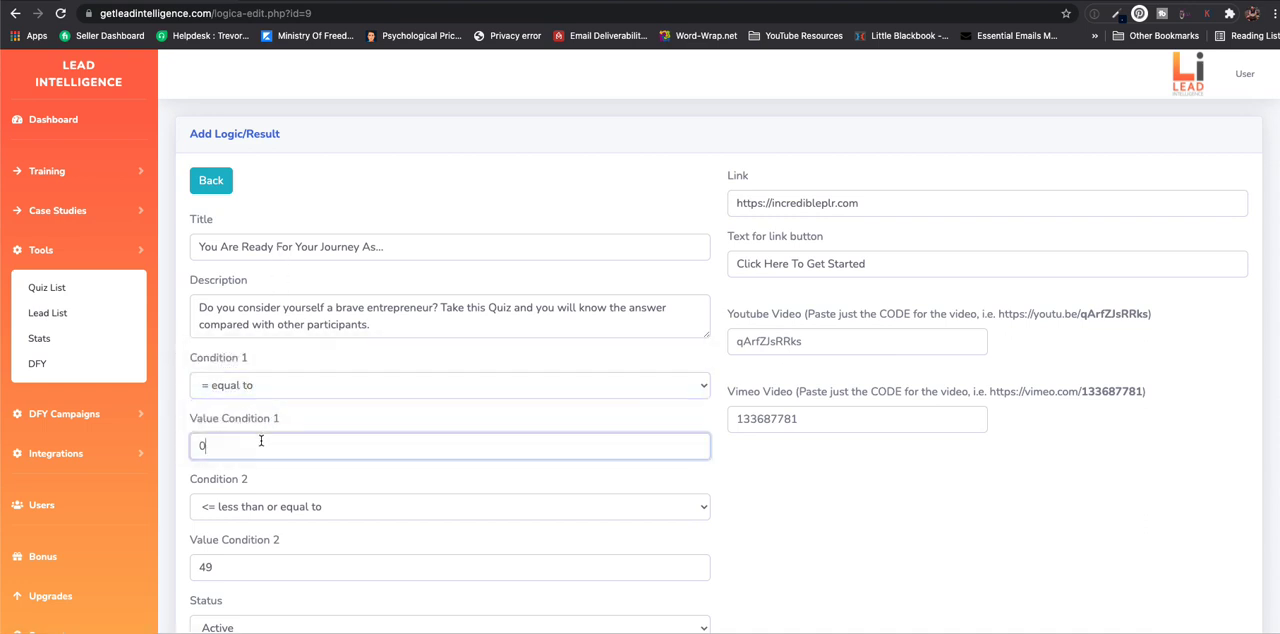
key("BackSpace")
type("50")
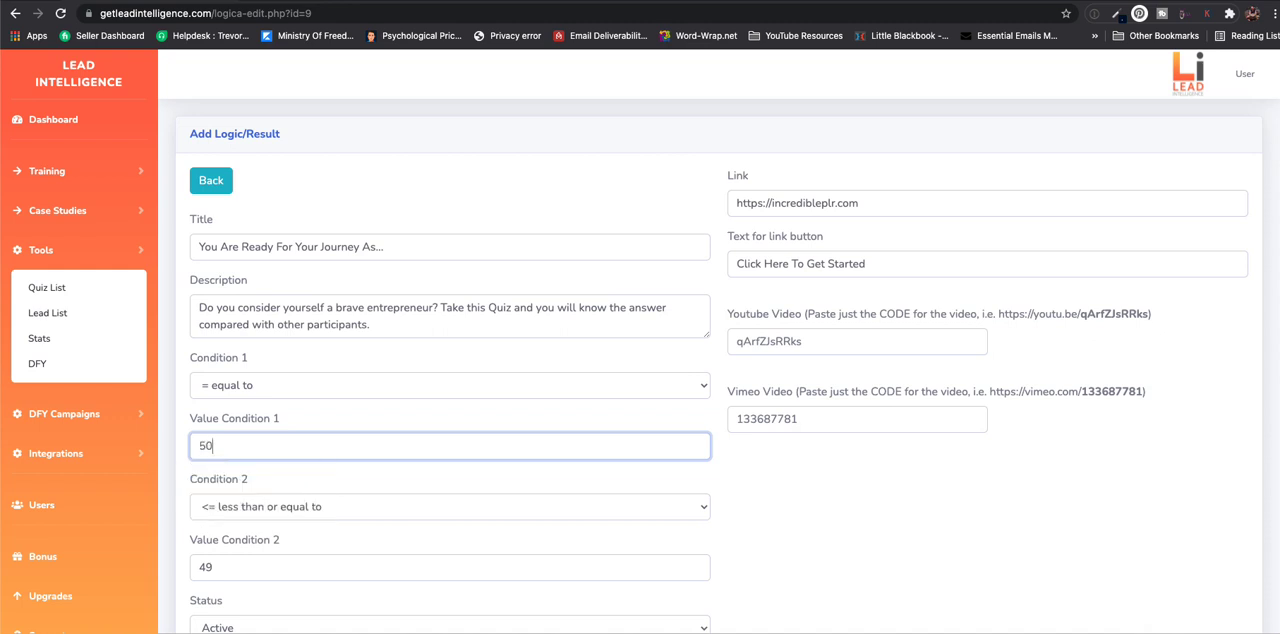
- Set Condition 2 to "less than" with a value of 100
left_click(278, 506)
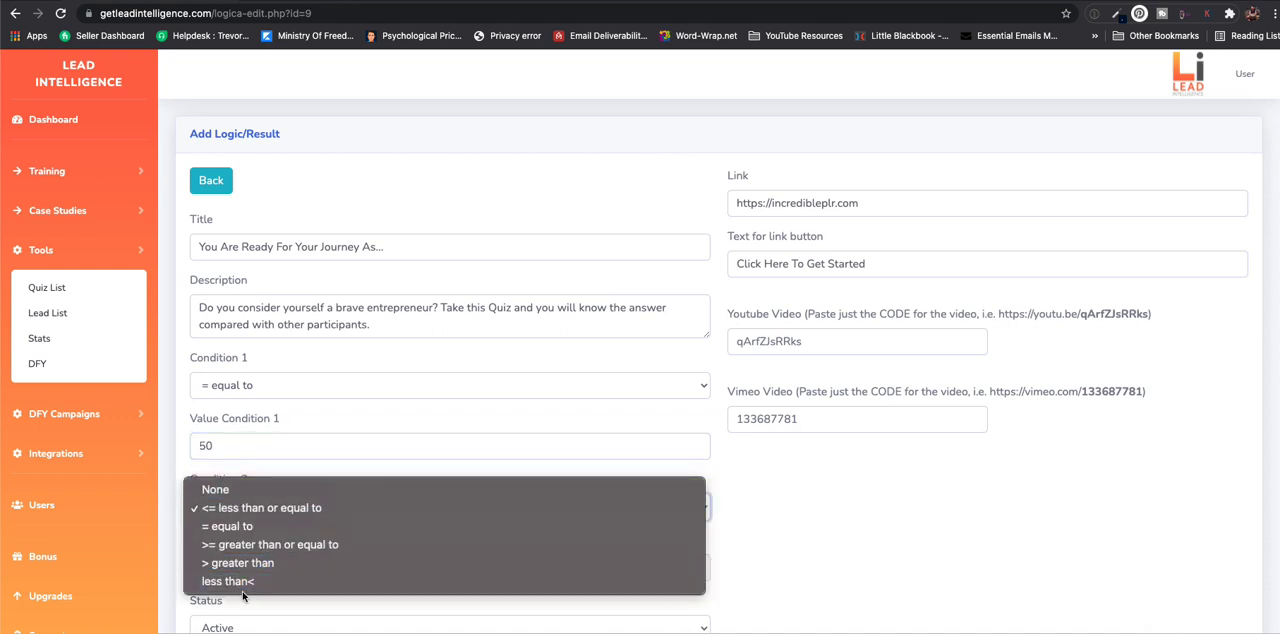
left_click(350, 586)
scroll(350, 588, "down", 2)
double_click(226, 480)
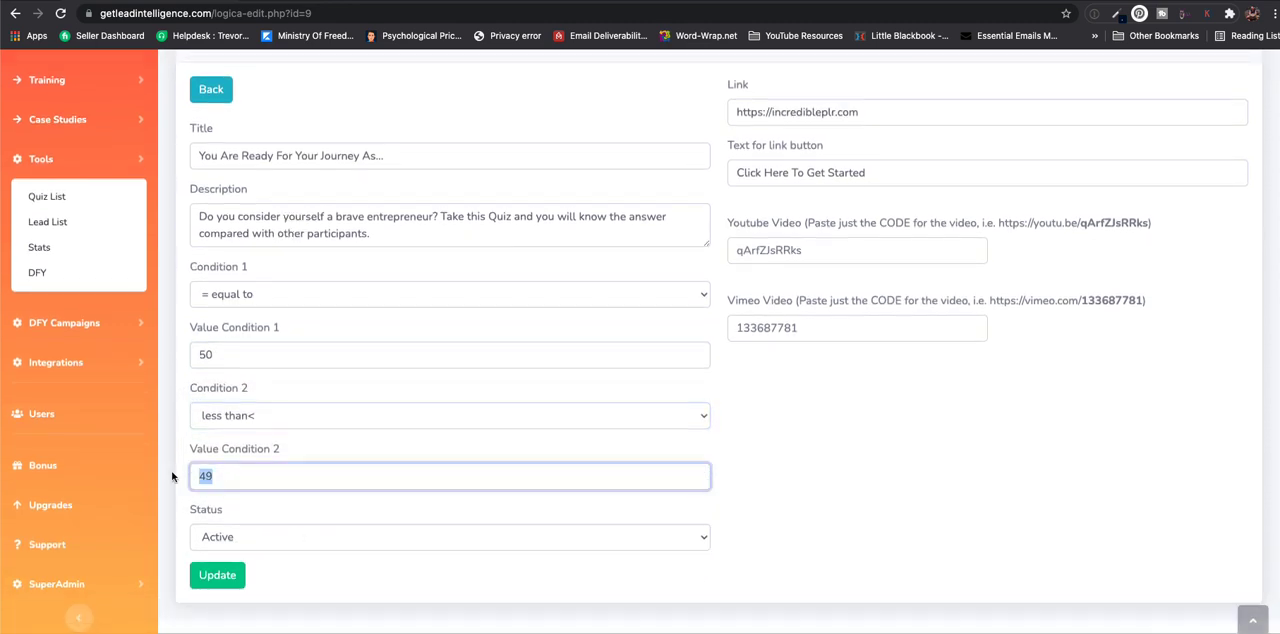
type("100")
scroll(870, 390, "up", 2)
left_click(874, 204)
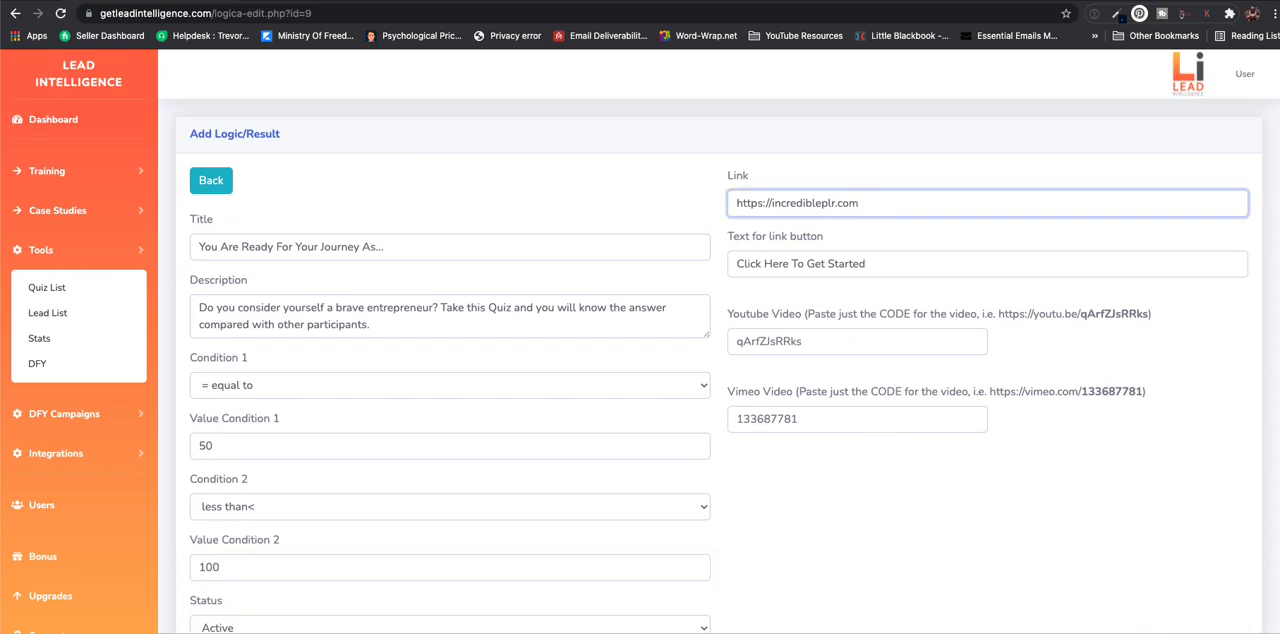
key("BackSpace")
key("BackSpace")
key("BackSpace")
key("BackSpace")
key("BackSpace")
key("BackSpace")
key("BackSpace")
key("BackSpace")
key("BackSpace")
key("BackSpace")
type("google.com")
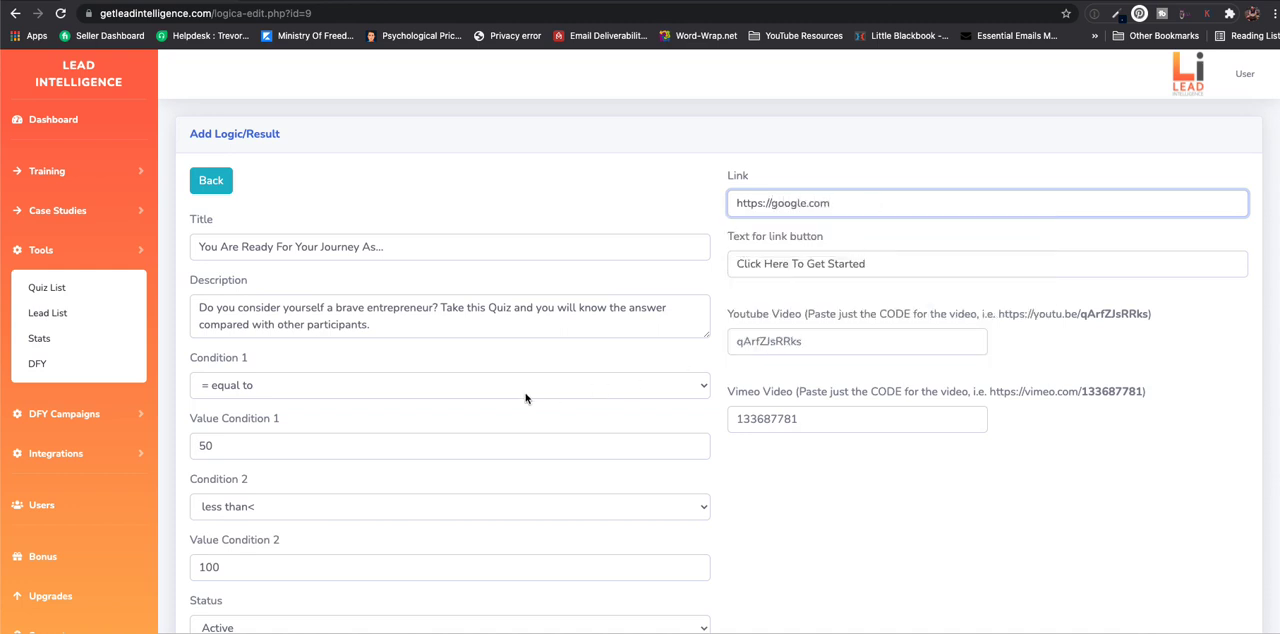
scroll(525, 398, "down", 3)
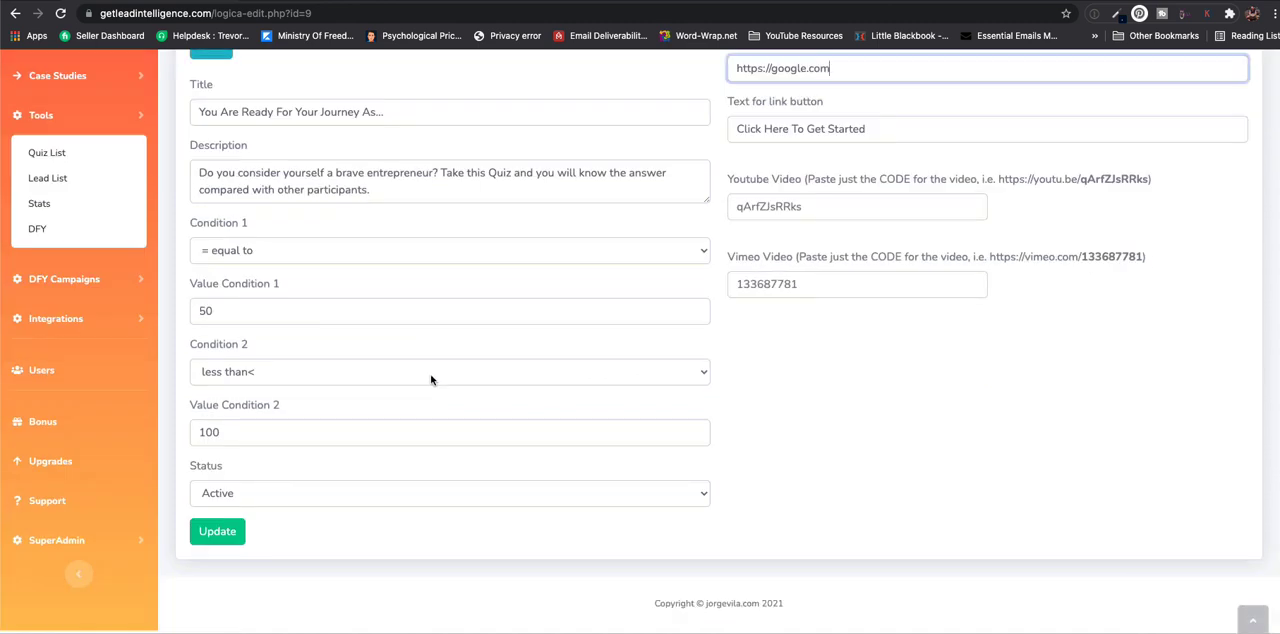
left_click(230, 526)
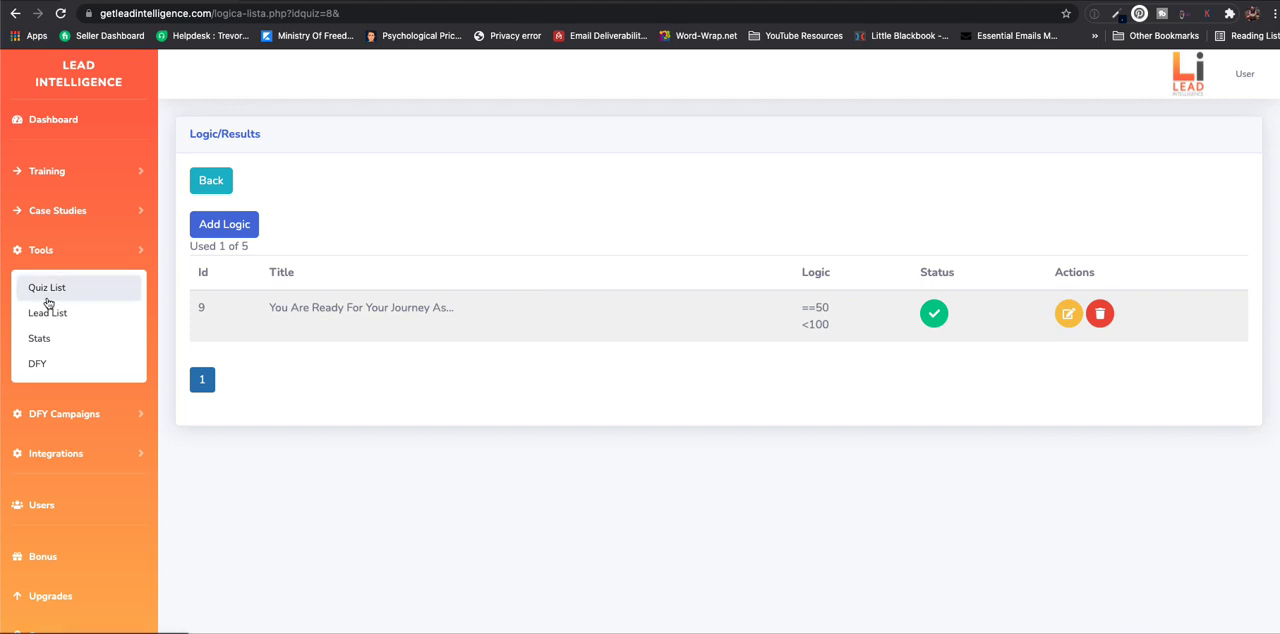
- View the lead list of all quizzes and open the quiz stats overview
scroll(48, 303, "down", 2)
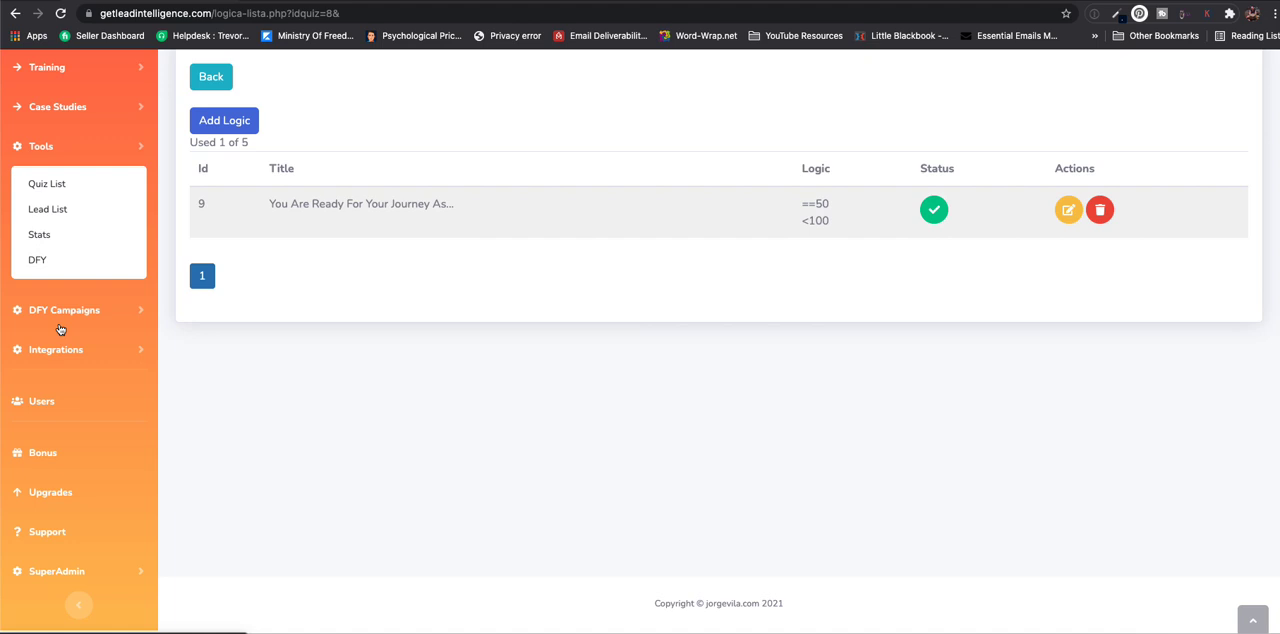
left_click(68, 209)
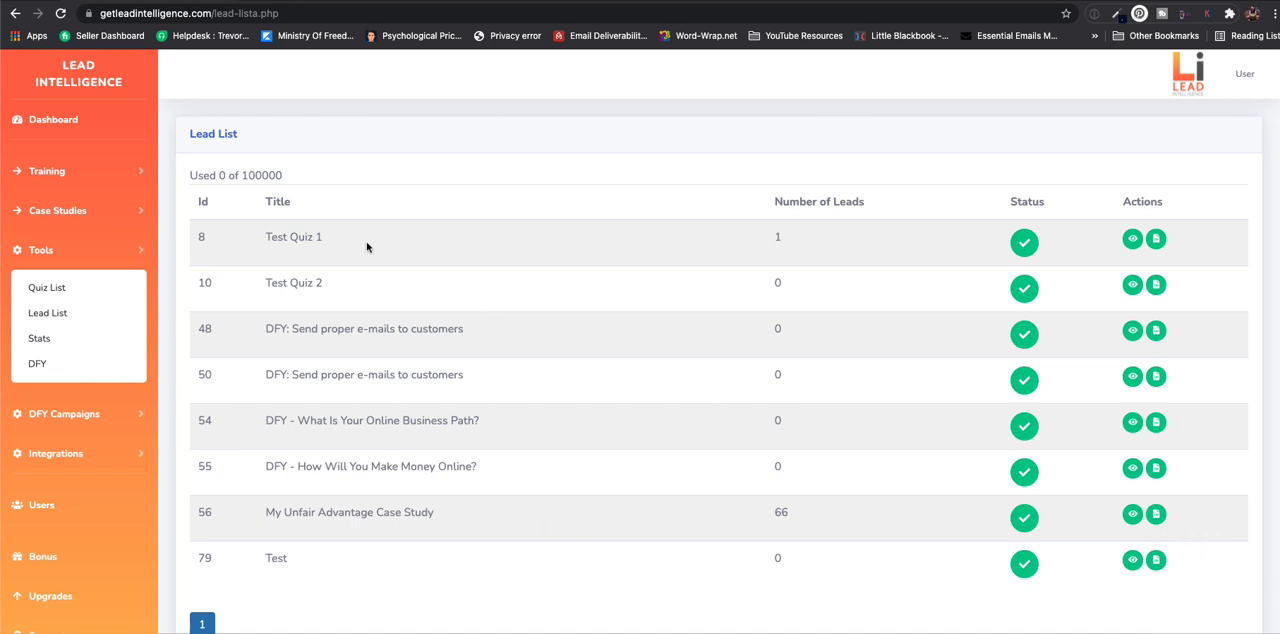
left_click(40, 339)
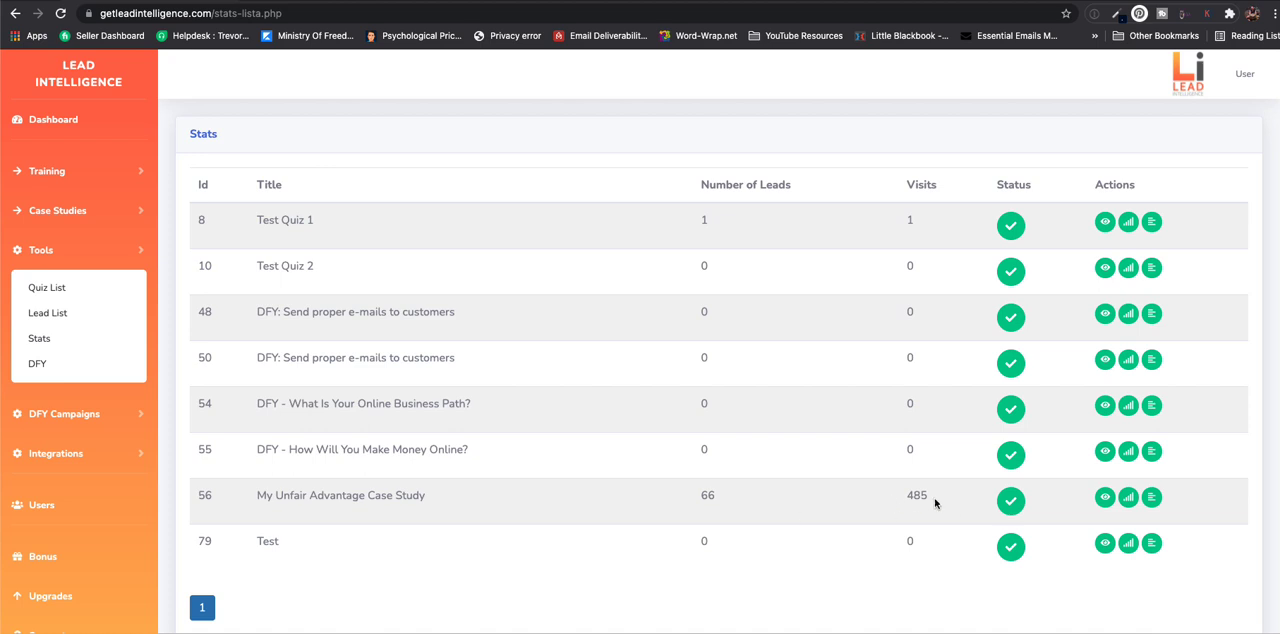
- Examine the breakdown of leads by result for My Unfair Advantage Case Study and return to the stats overview
left_click(1105, 498)
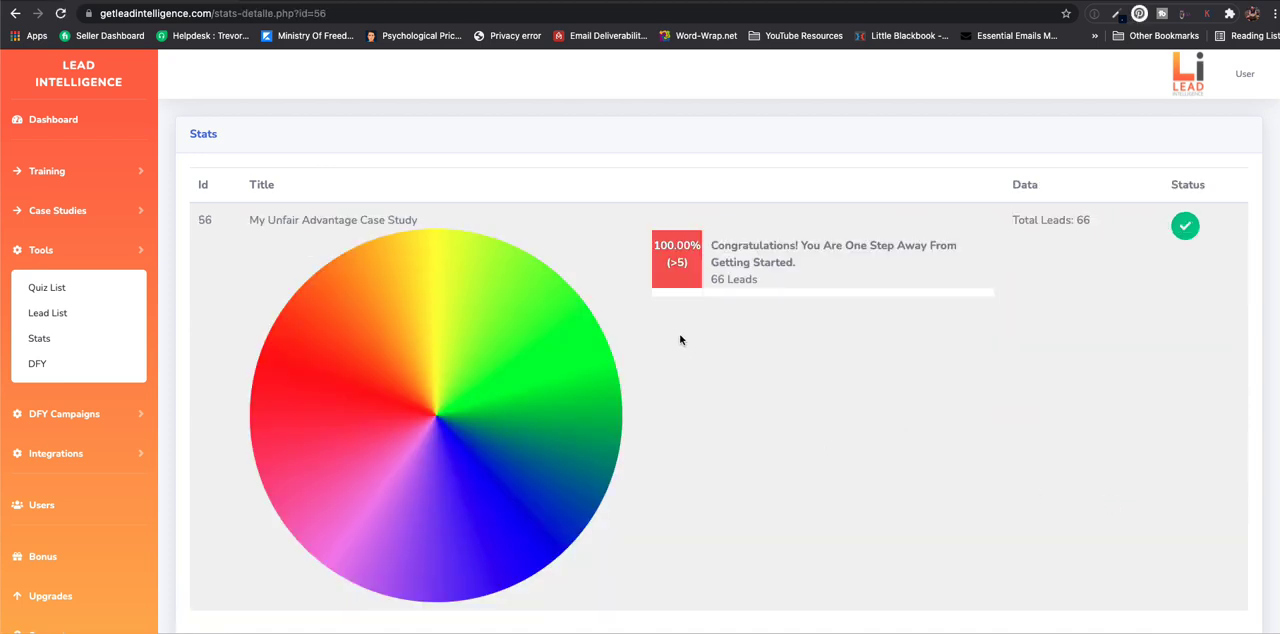
scroll(681, 337, "down", 1)
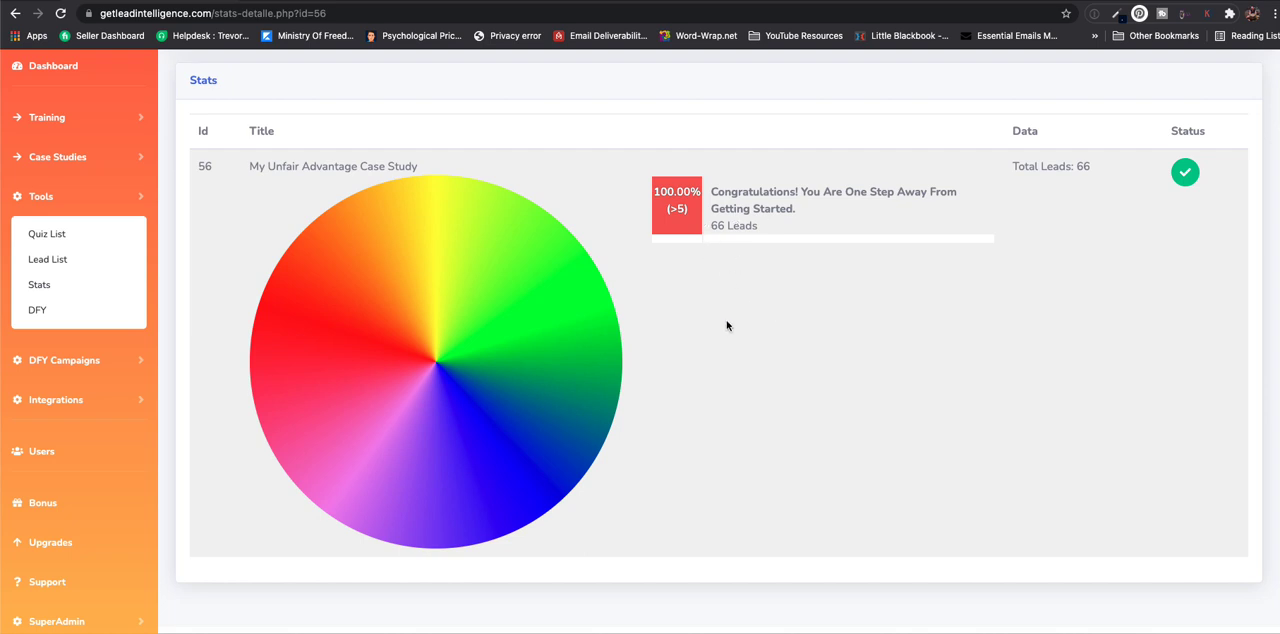
key("super+Left")
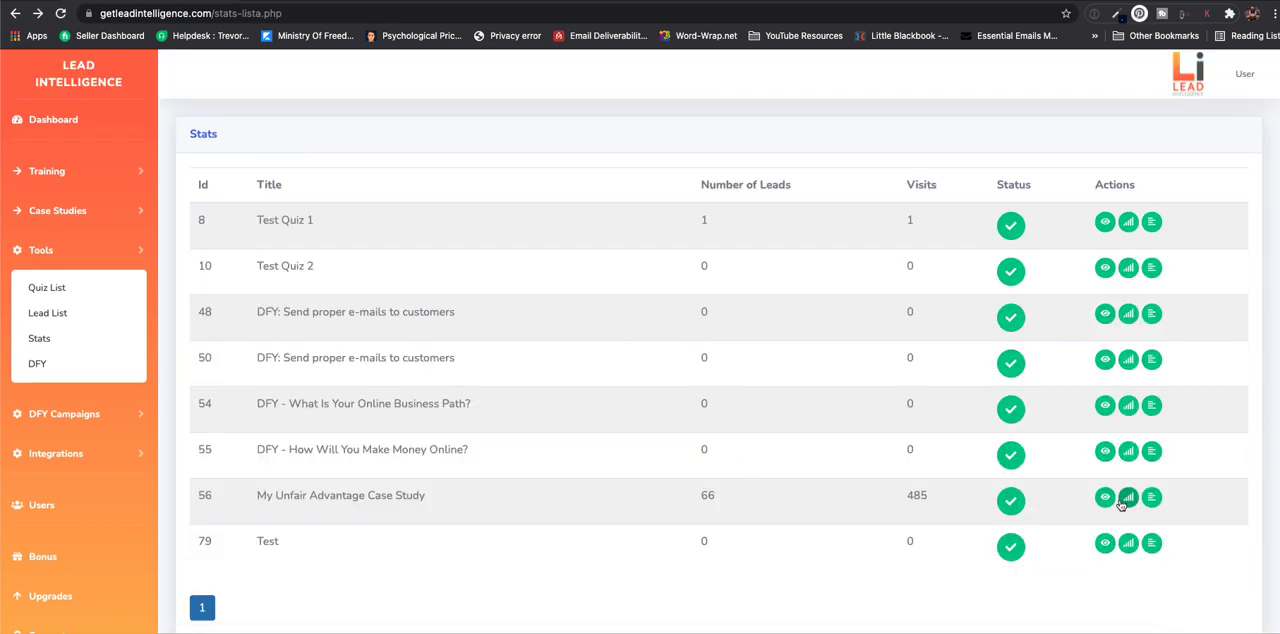
- View the visits and leads chart of My Unfair Advantage Case Study for the last 365 and 90 days
left_click(1127, 498)
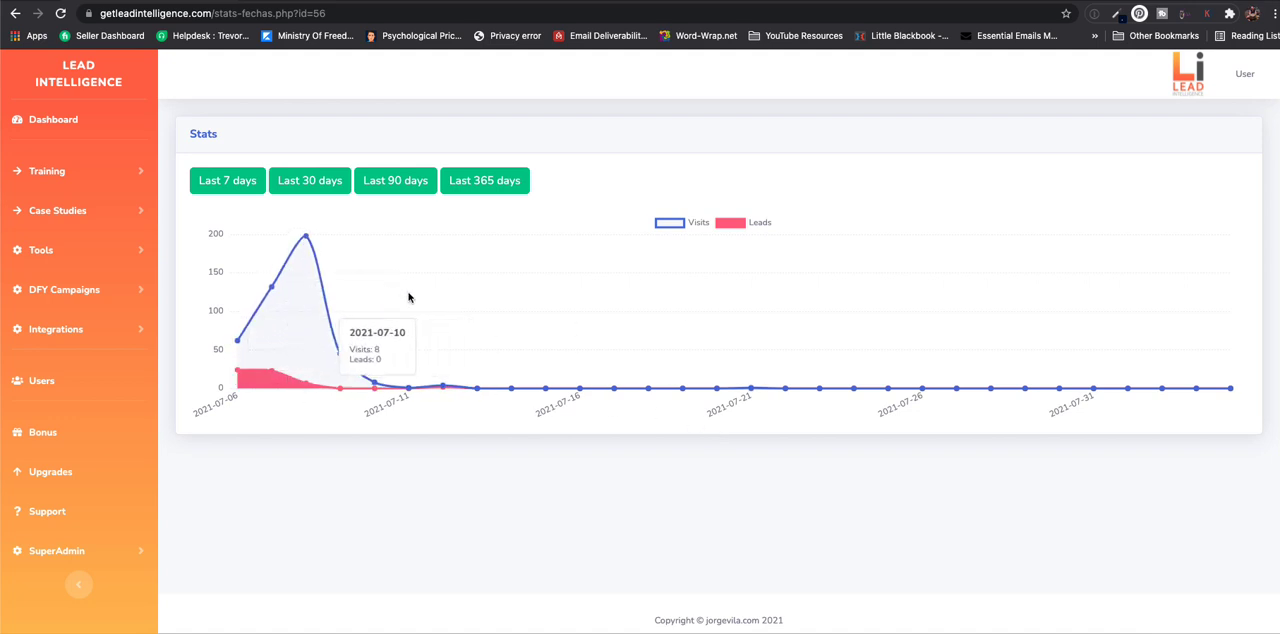
left_click(484, 180)
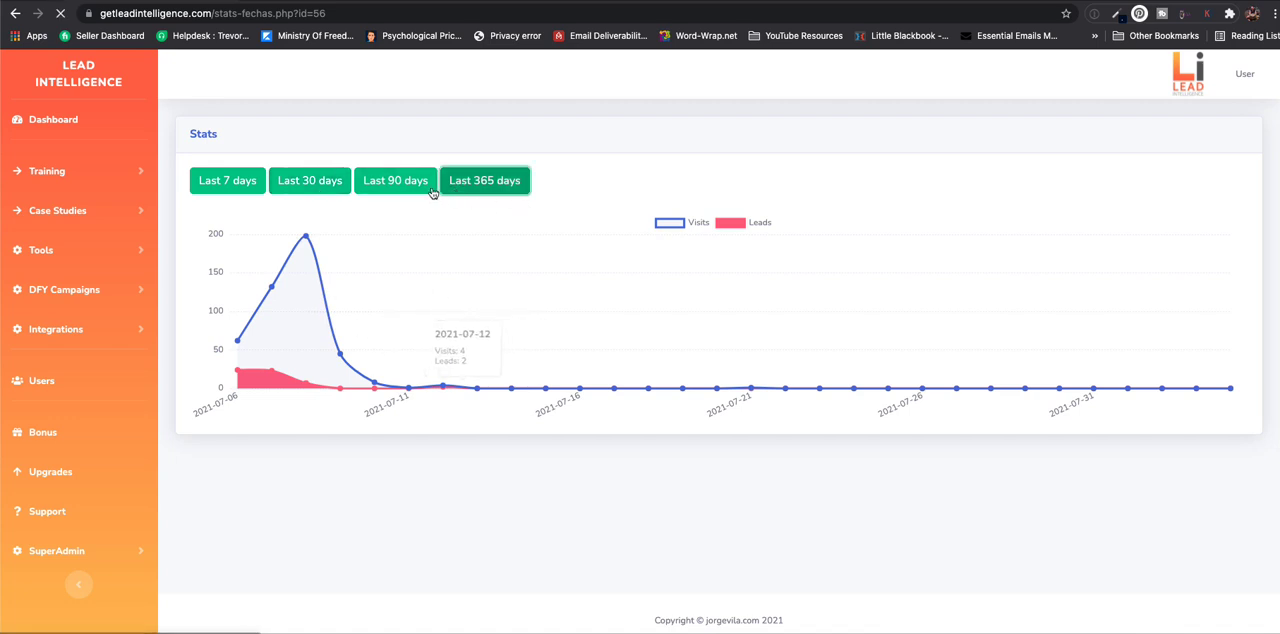
left_click(398, 182)
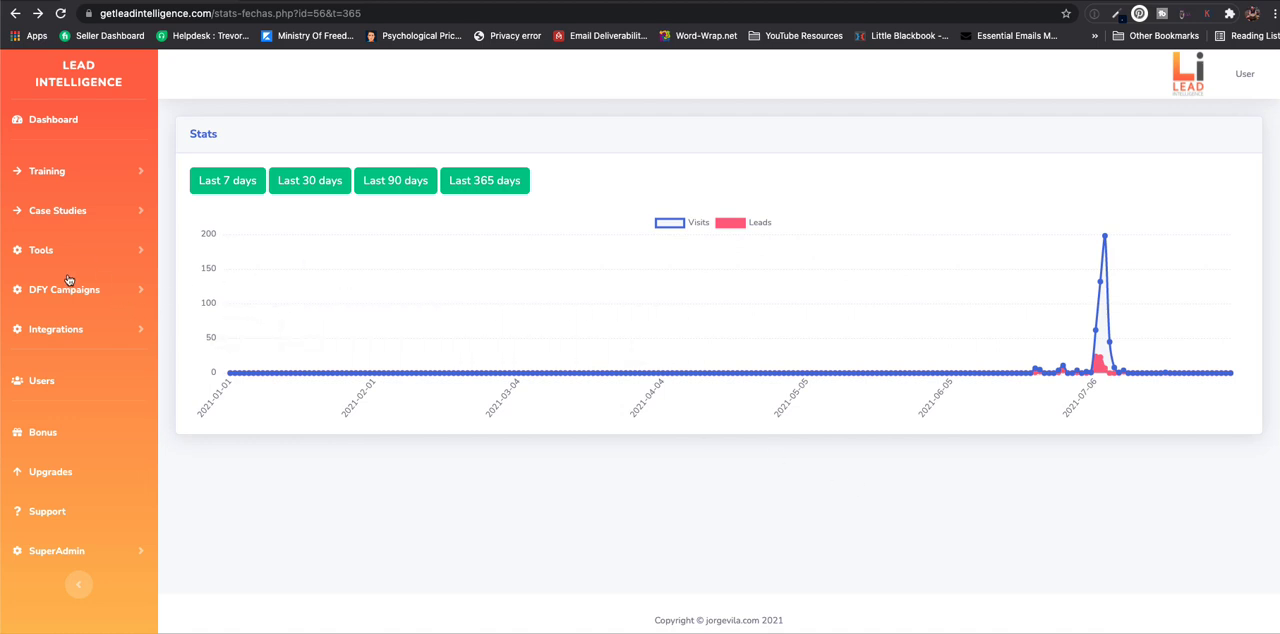
- Examine the per-question answer chart and quiz detail in the question stats of My Unfair Advantage Case Study
left_click(46, 252)
left_click(50, 339)
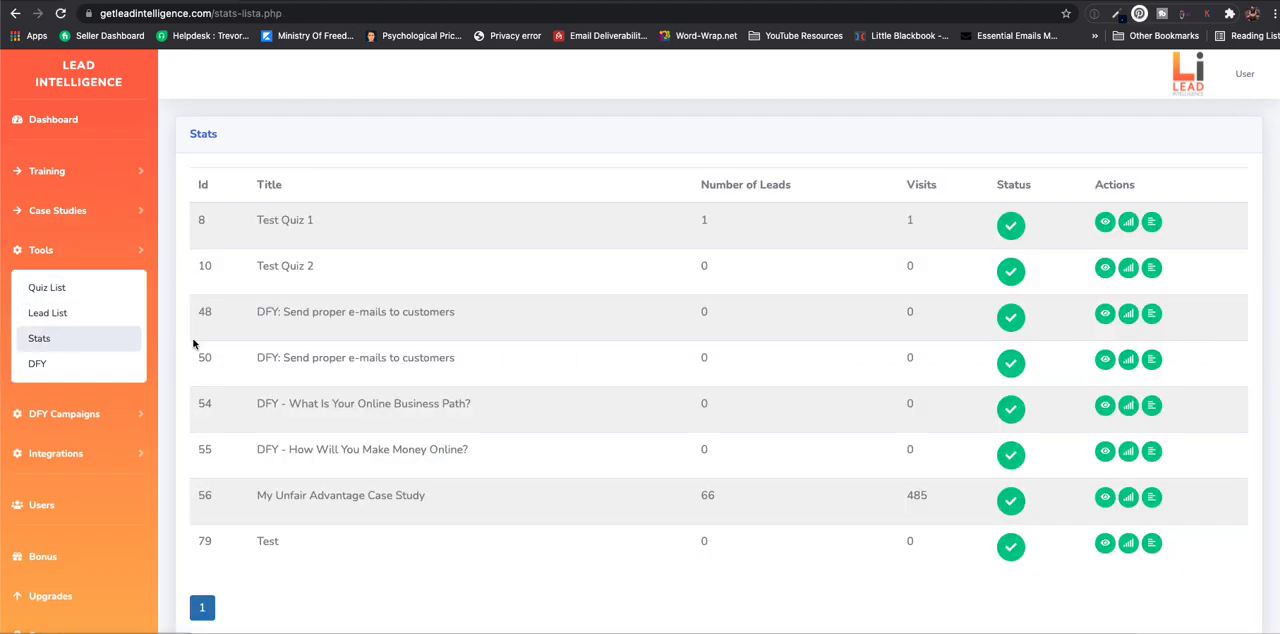
left_click(1152, 500)
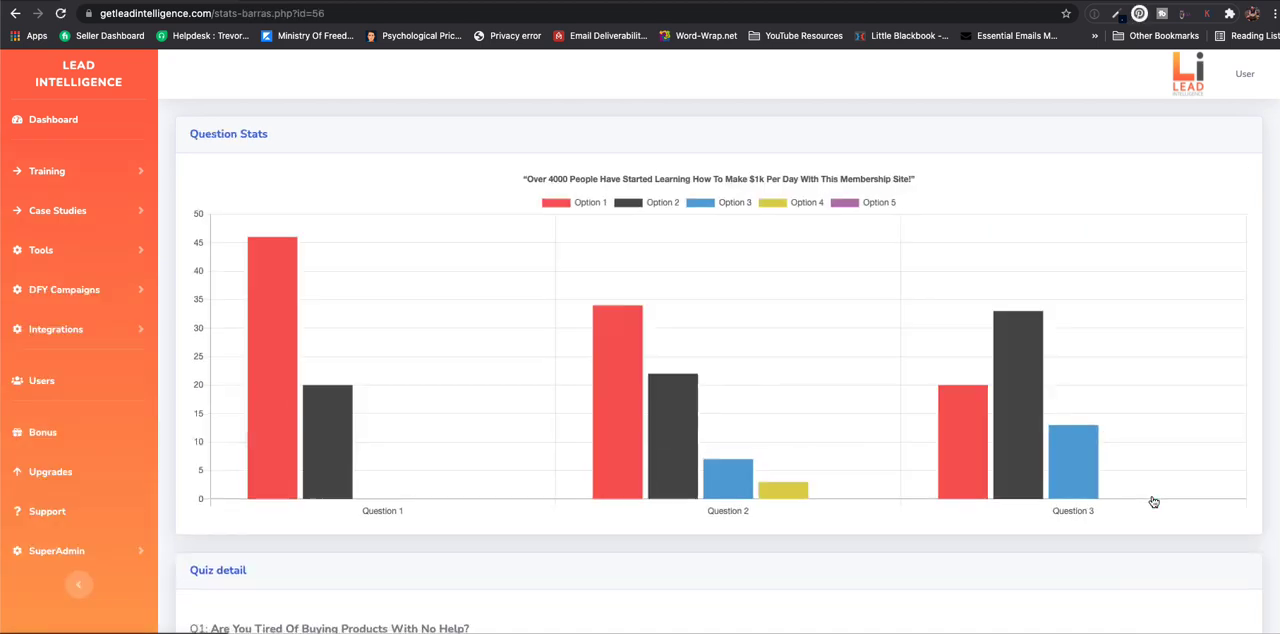
scroll(622, 443, "down", 1)
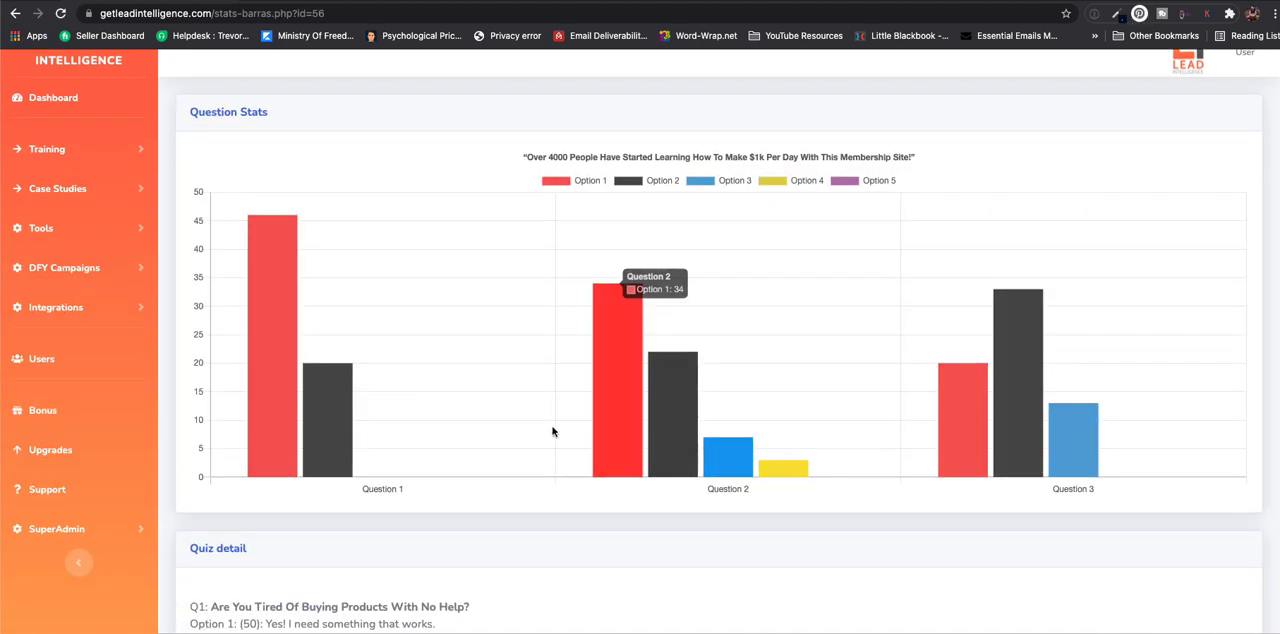
mouse_move(272, 368)
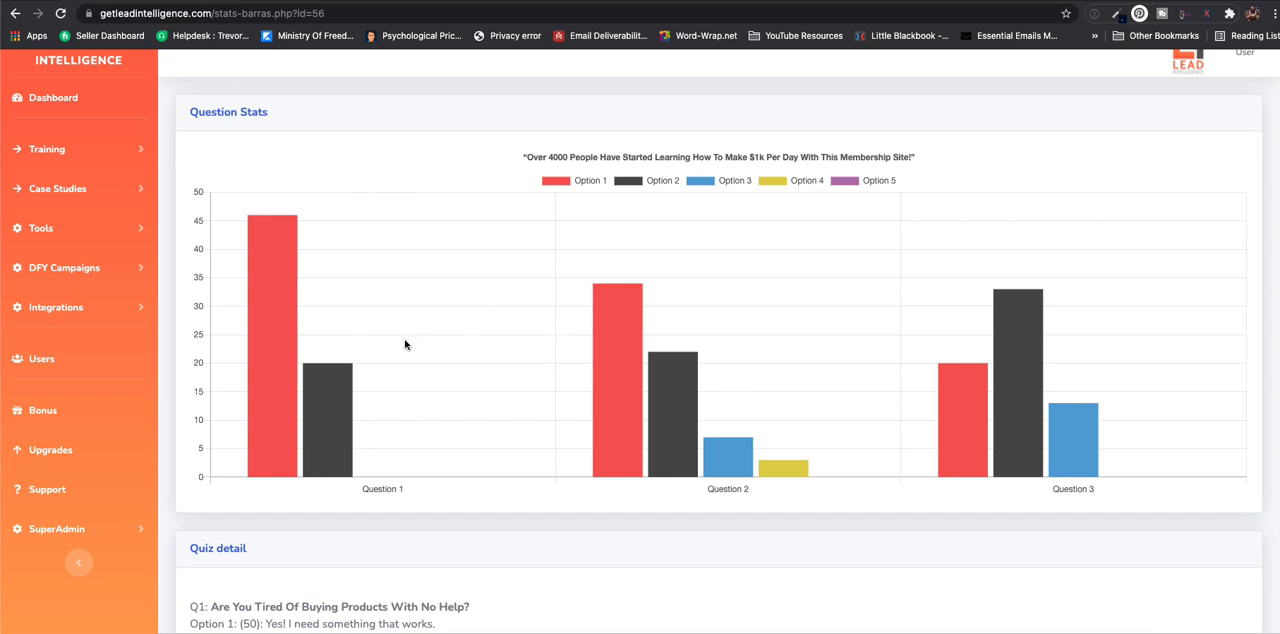
mouse_move(317, 420)
scroll(755, 388, "down", 2)
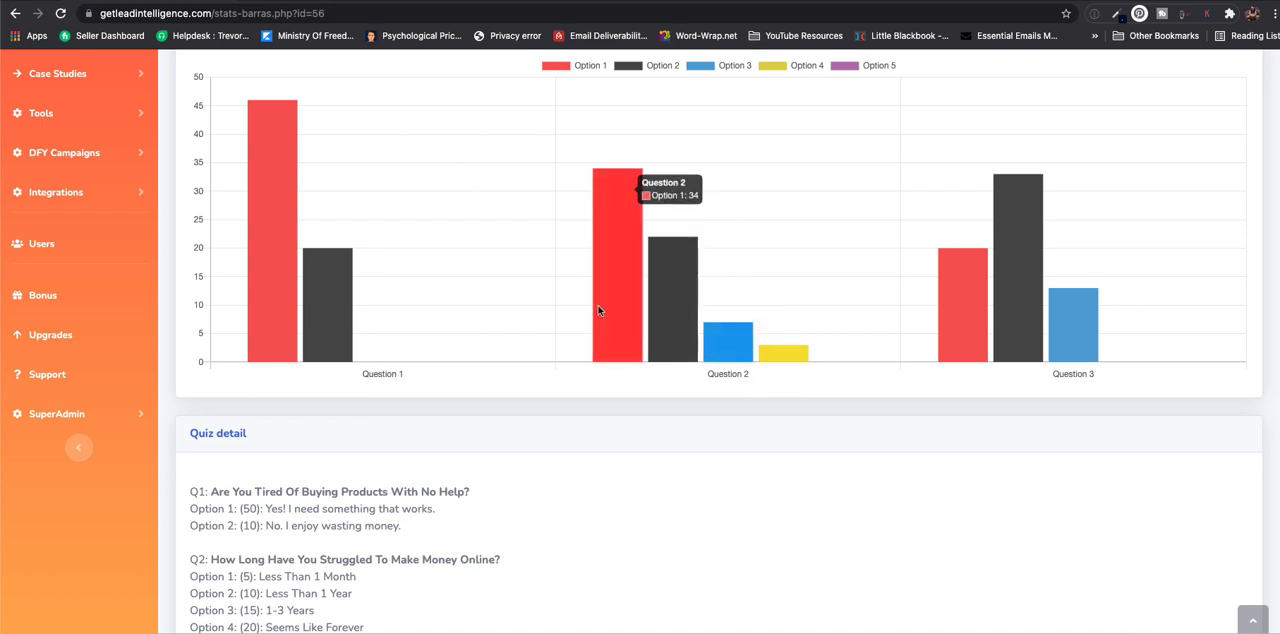
mouse_move(767, 357)
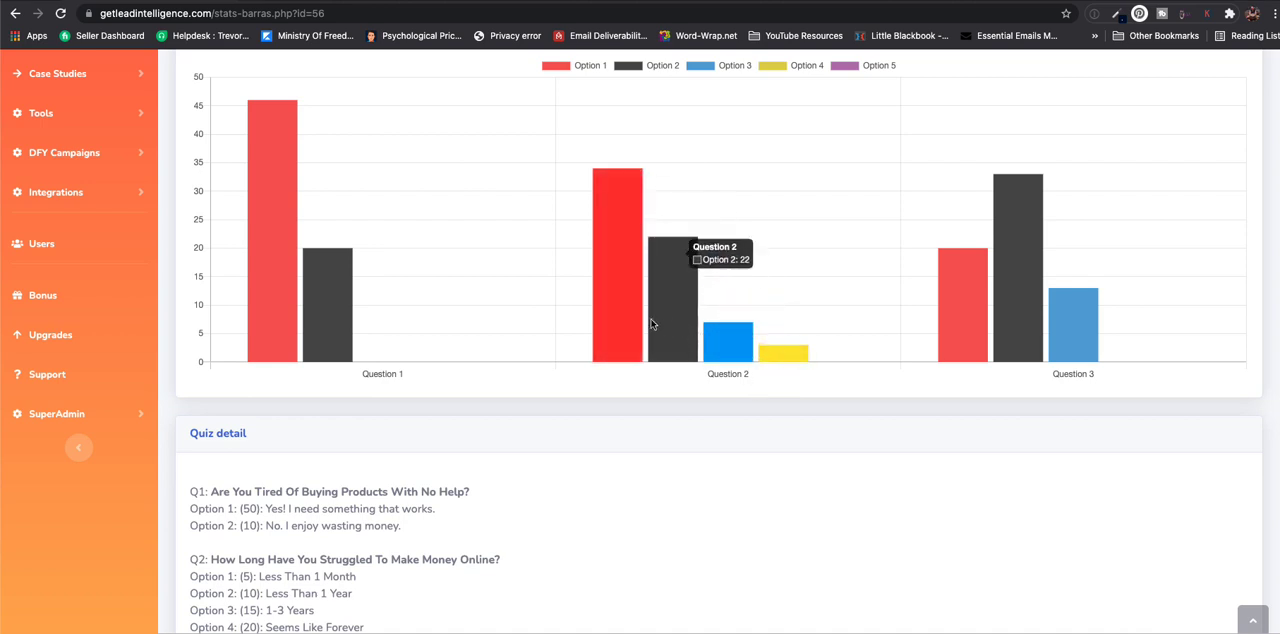
scroll(624, 316, "down", 3)
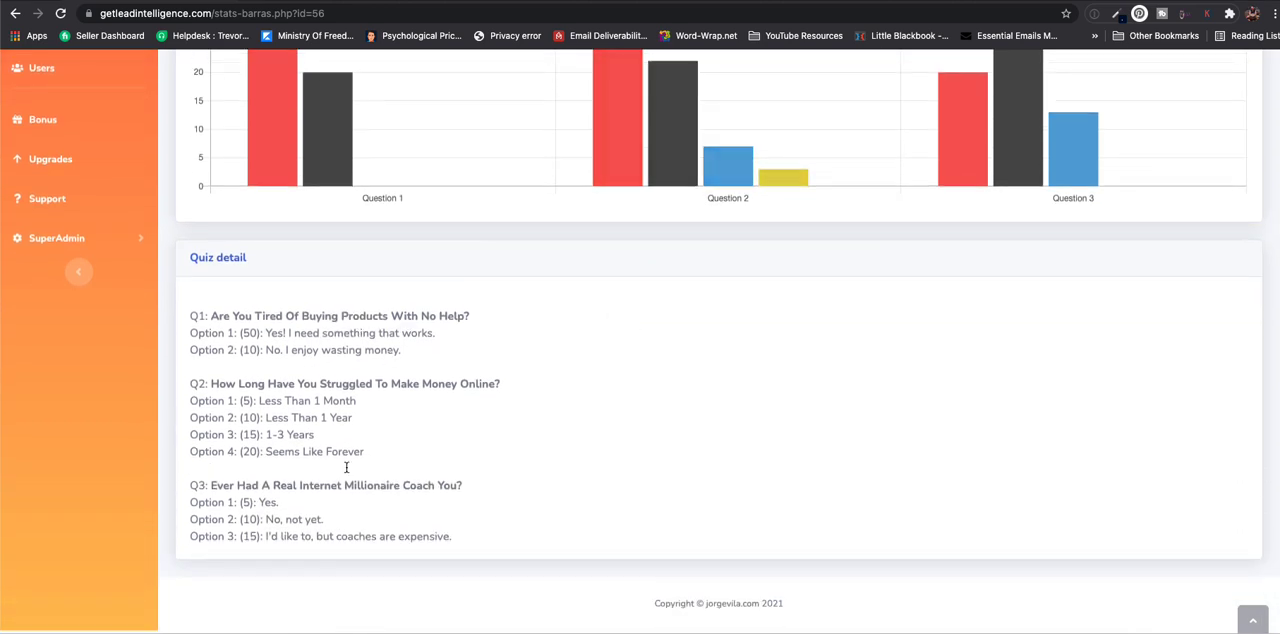
scroll(443, 484, "up", 5)
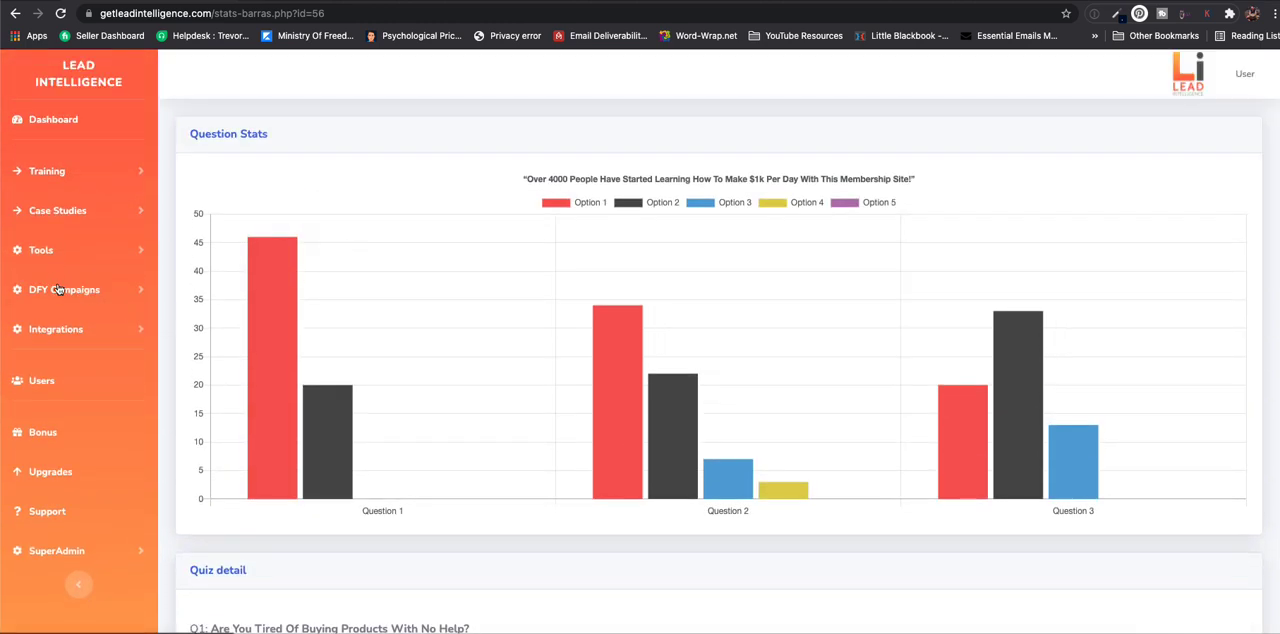
left_click(42, 257)
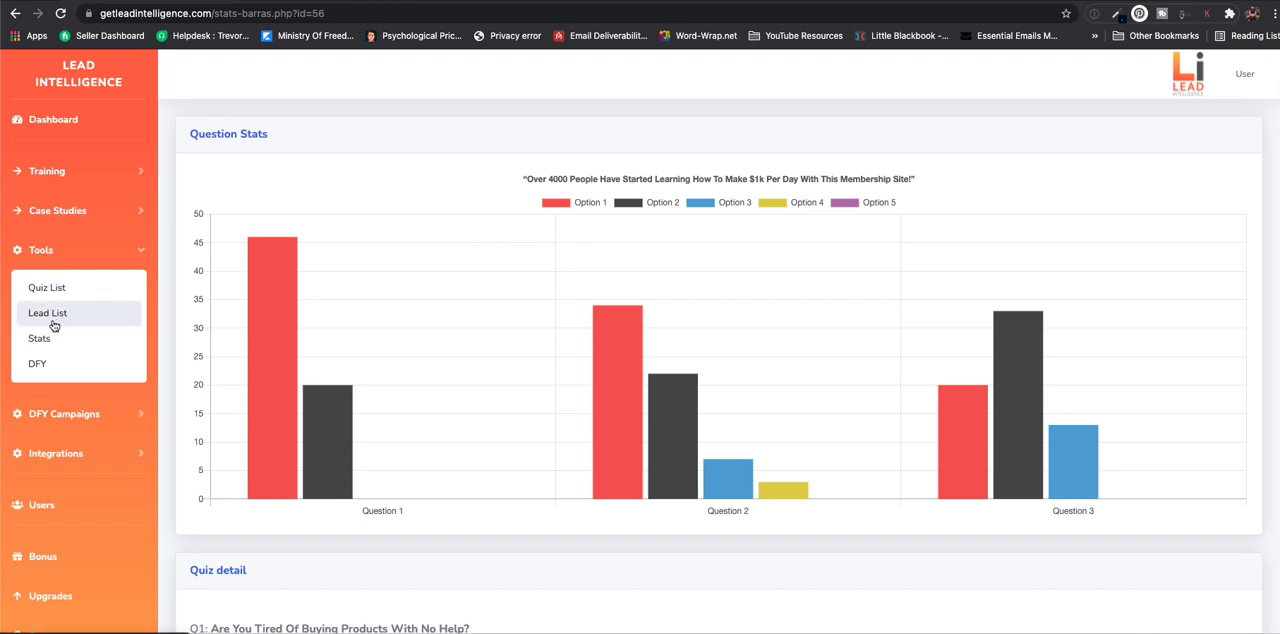
- Return to the stats overview and open the individual leads of My Unfair Advantage Case Study from the lead list
left_click(45, 339)
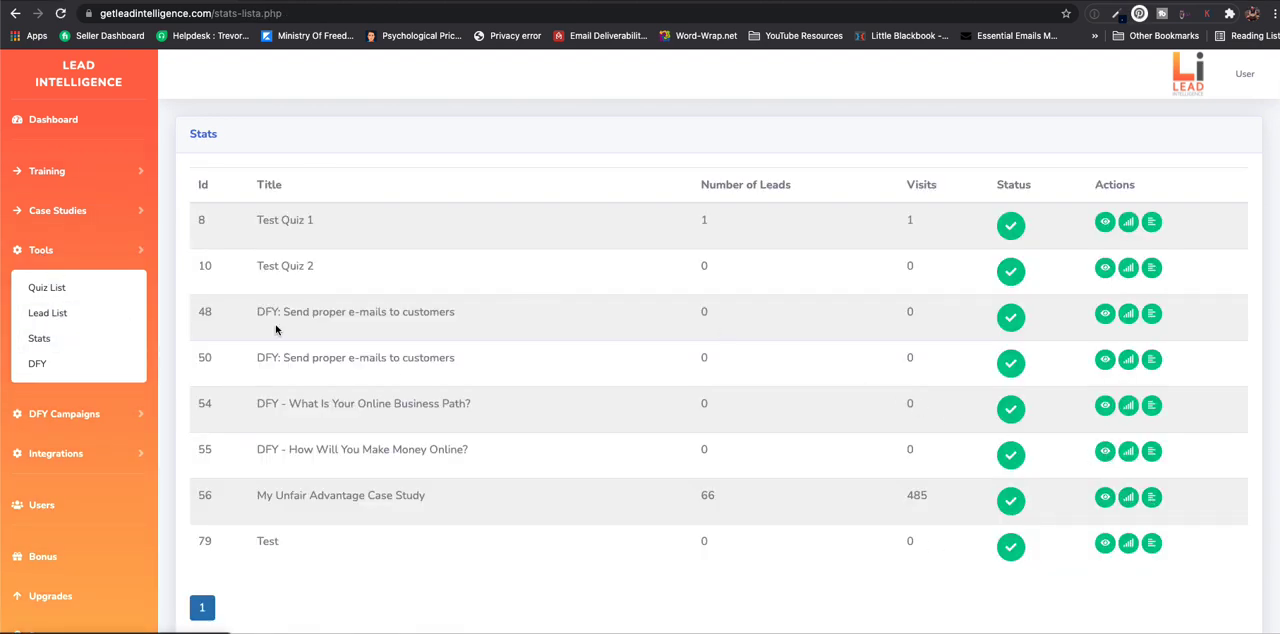
left_click(60, 316)
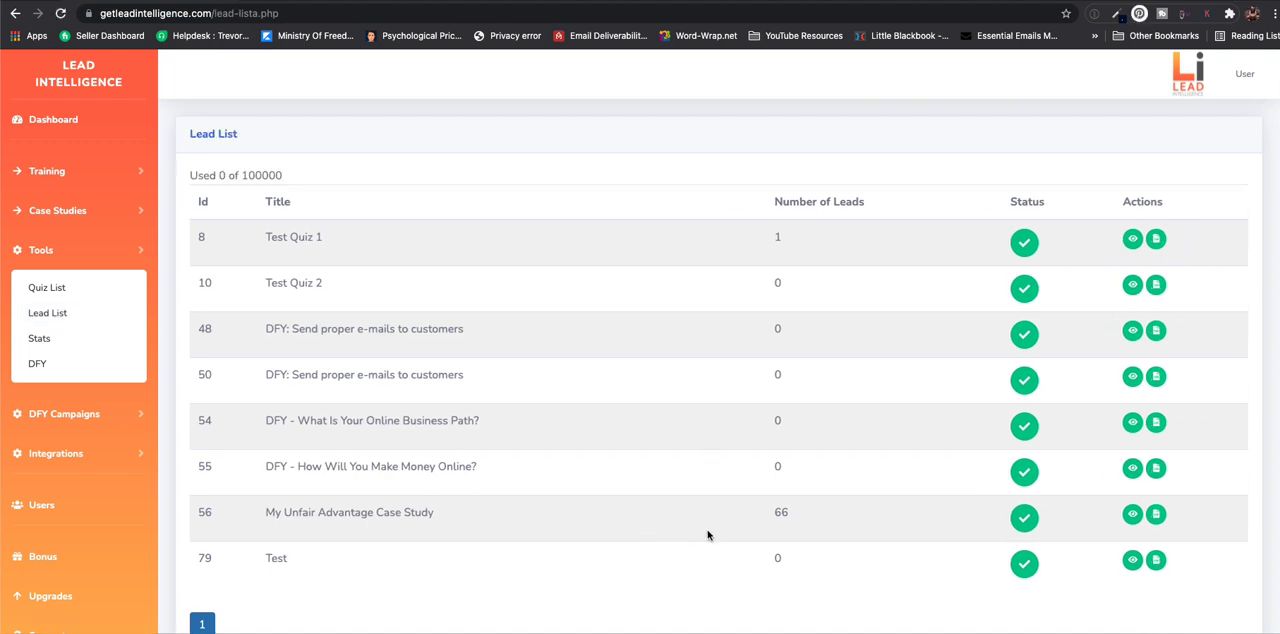
left_click(1130, 516)
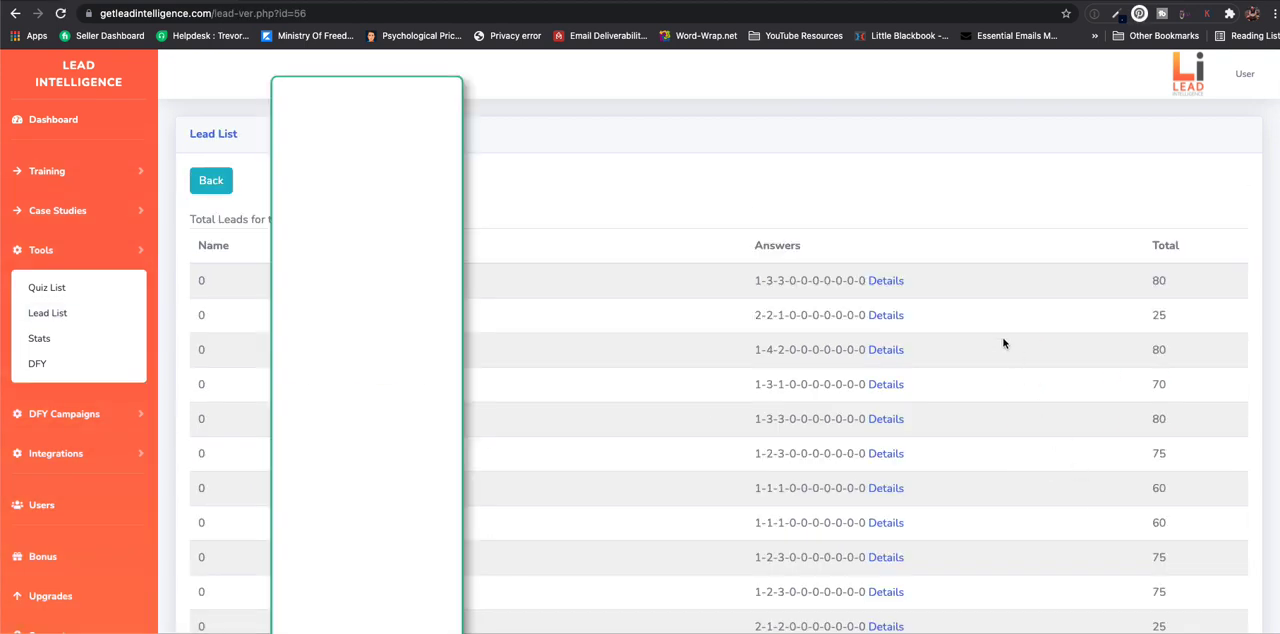
- Examine the detailed quiz answers and scores of the first two leads
scroll(923, 340, "down", 3)
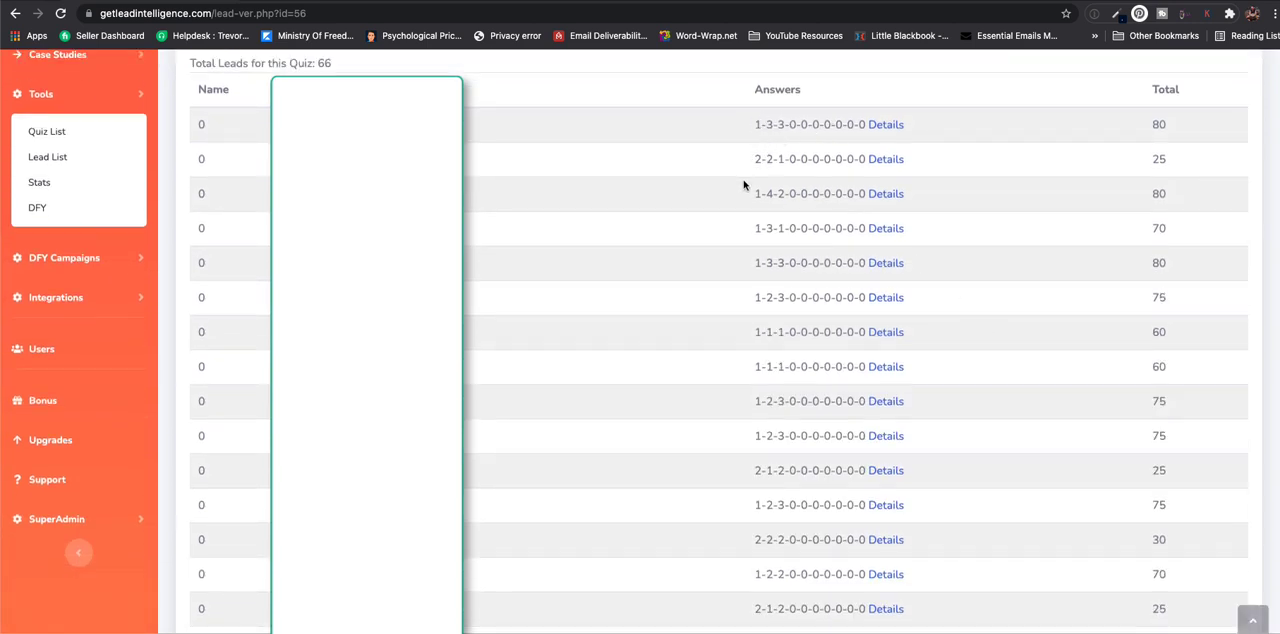
left_click(888, 128)
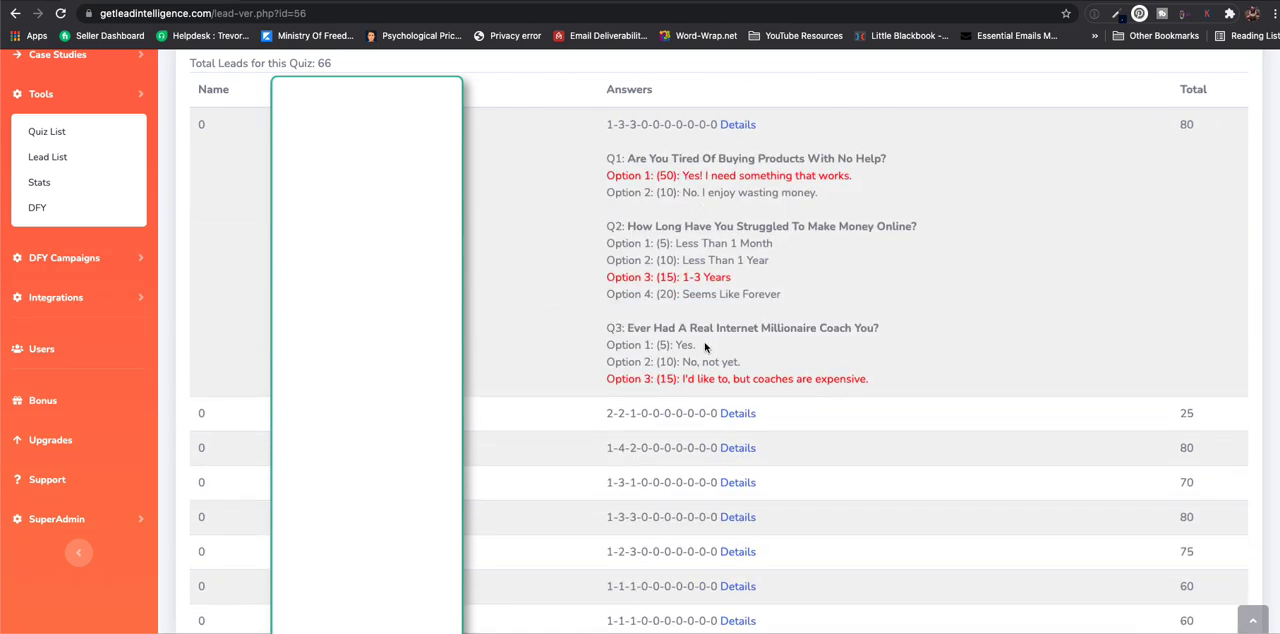
left_click(738, 413)
scroll(736, 413, "down", 1)
scroll(736, 413, "up", 1)
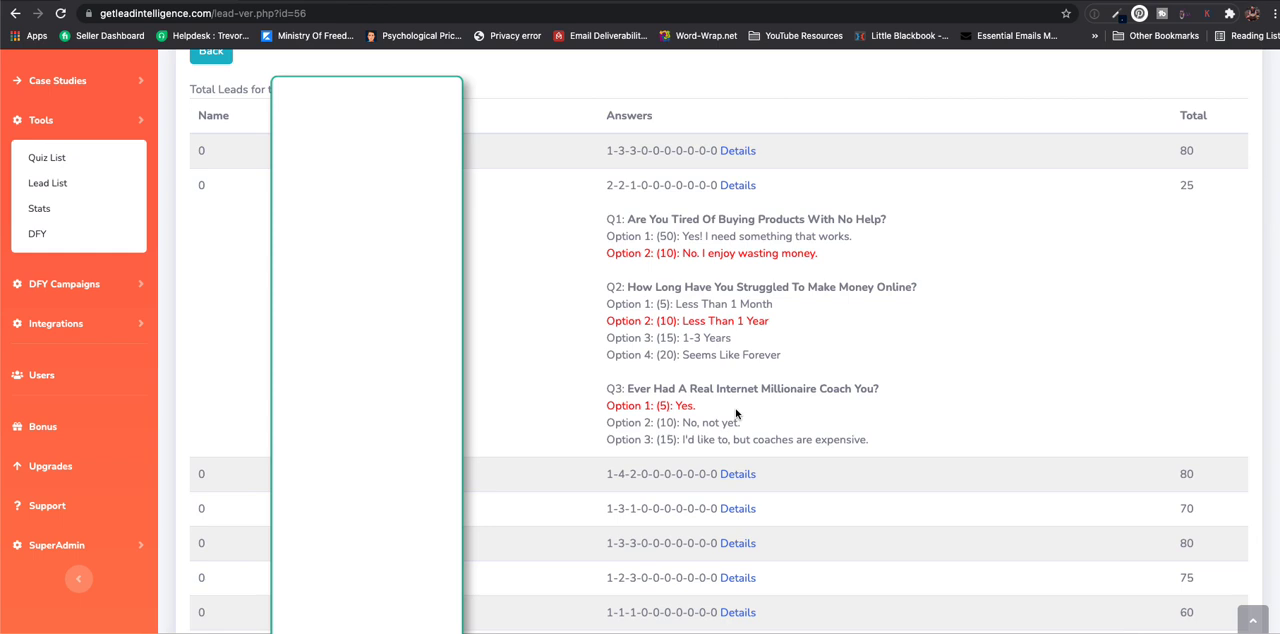
- View the DFY quizzes and open the list of DFY campaigns
left_click(41, 242)
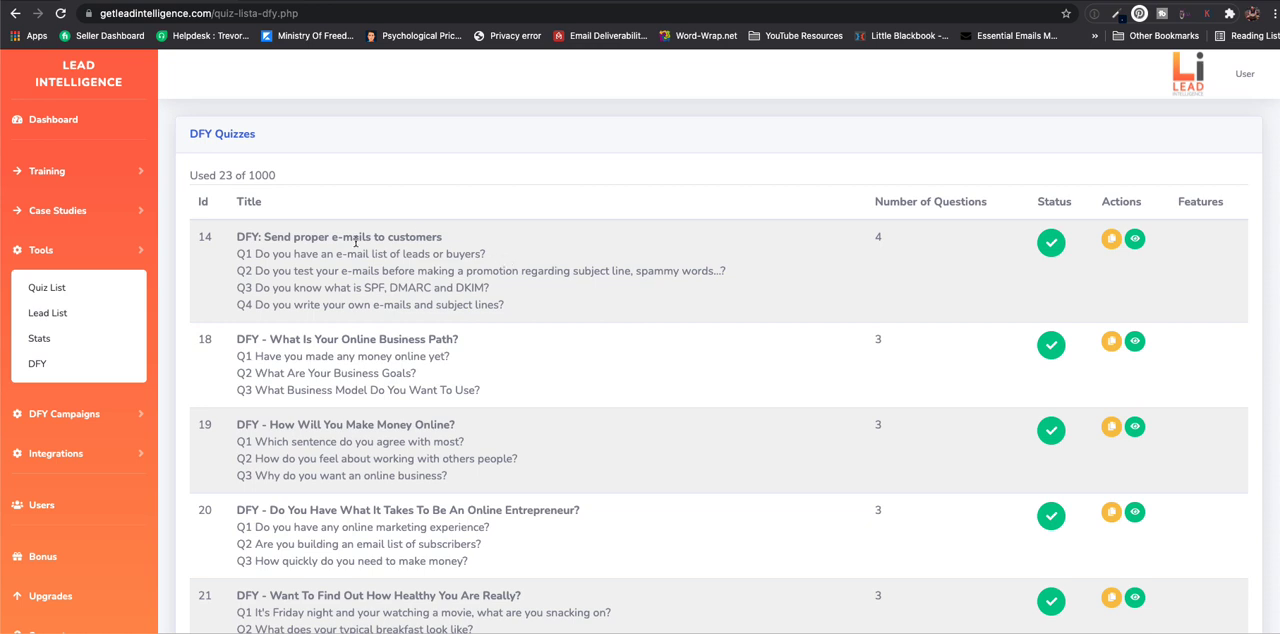
scroll(544, 323, "down", 2)
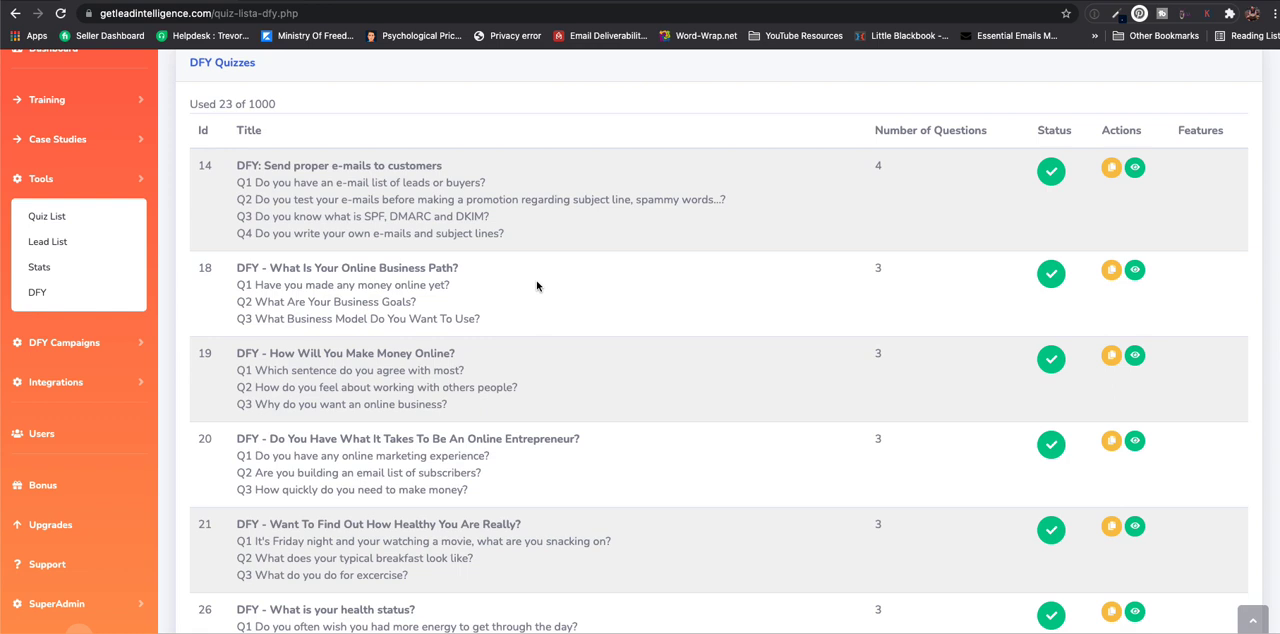
left_click(78, 343)
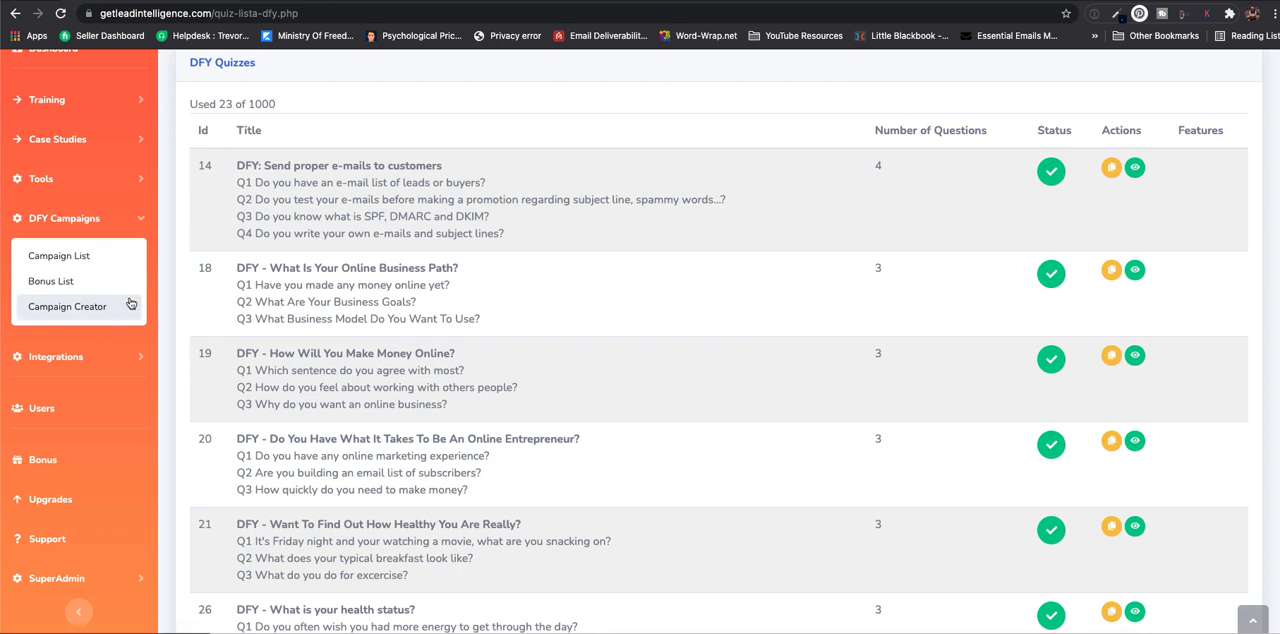
left_click(79, 256)
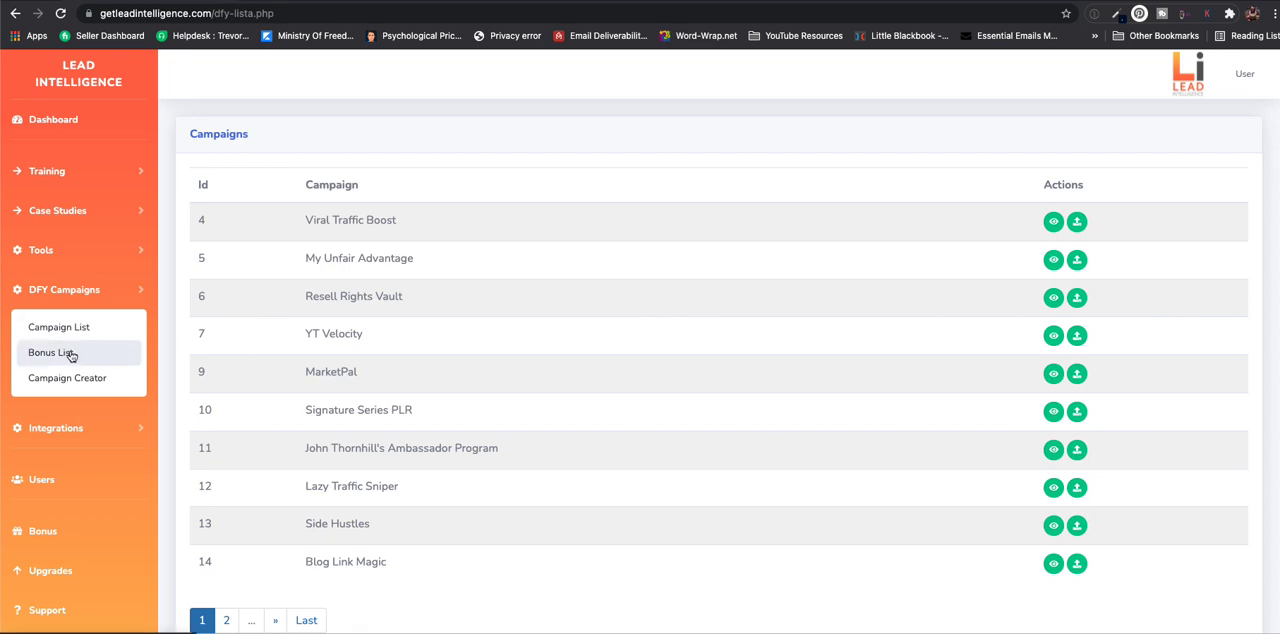
scroll(500, 354, "down", 1)
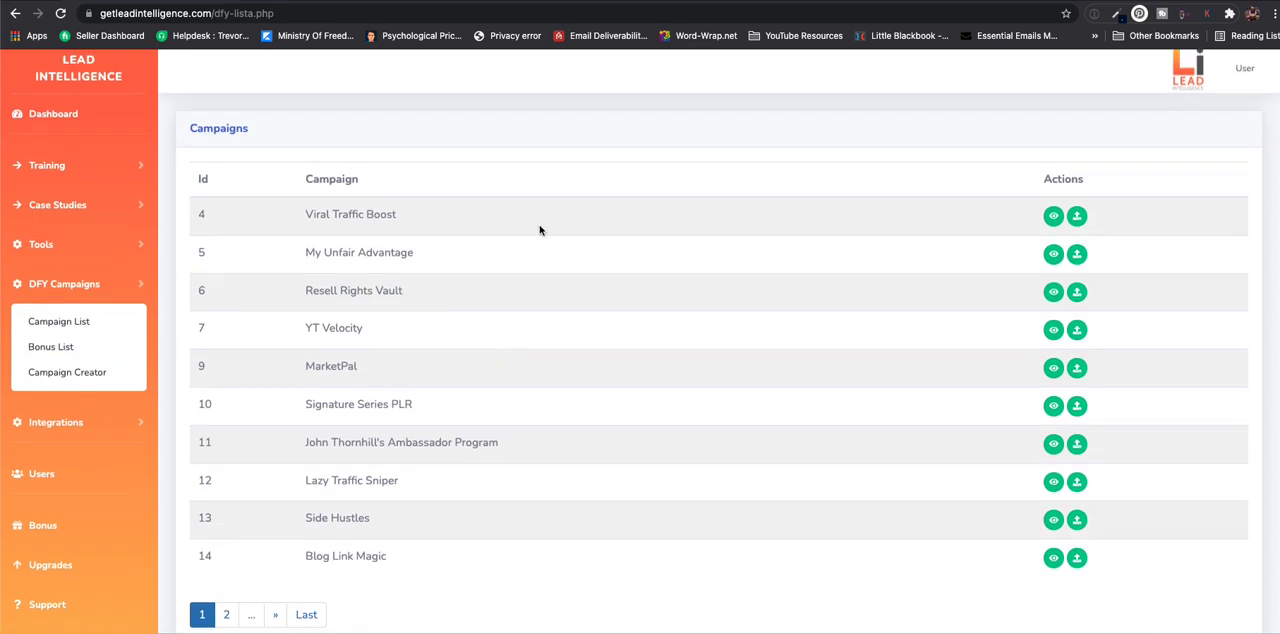
- Open the campaign features of Viral Traffic Boost and examine its instructions, video and first bonuses
left_click(1054, 217)
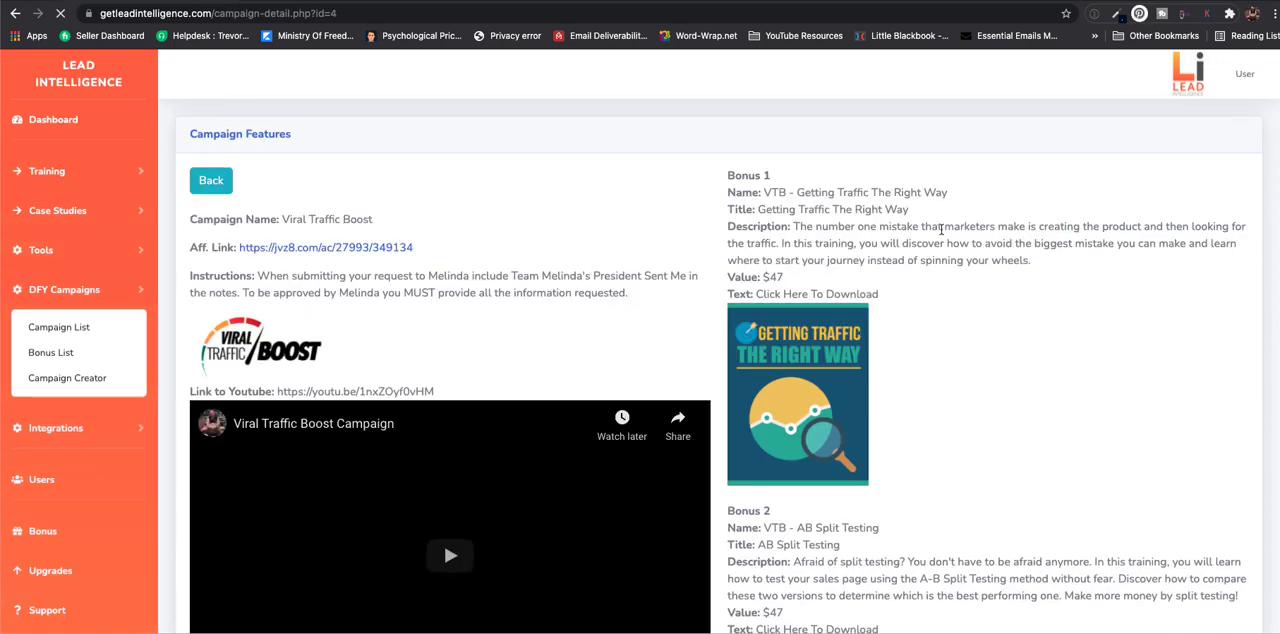
scroll(672, 249, "down", 3)
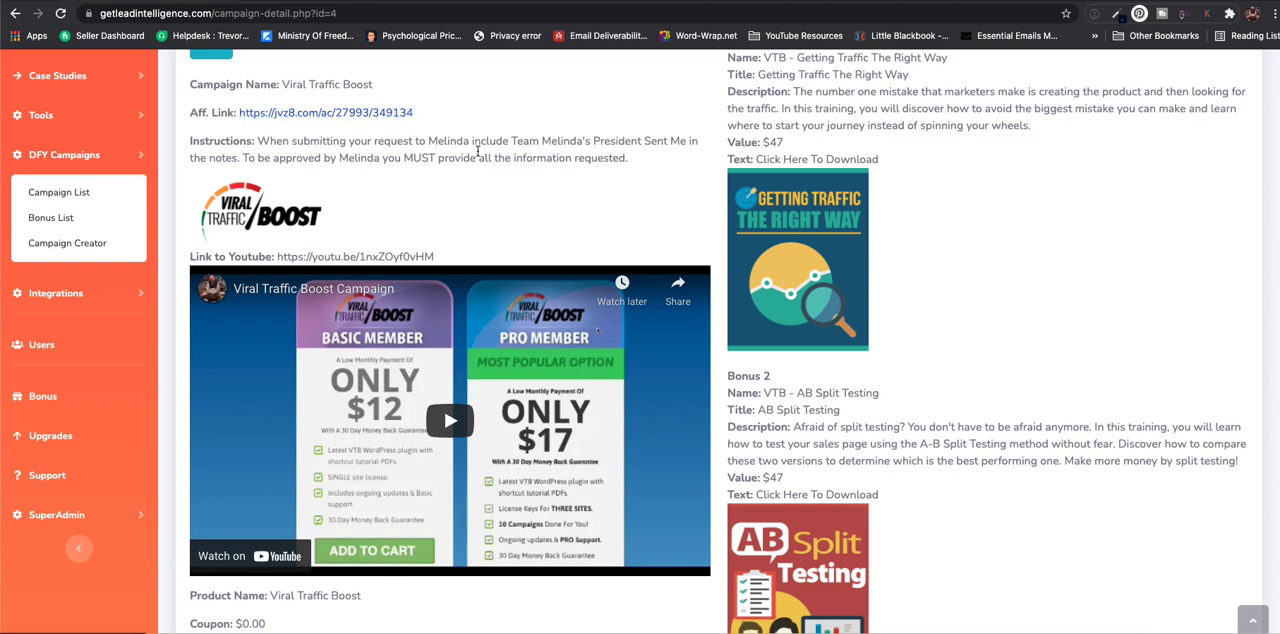
scroll(704, 197, "up", 2)
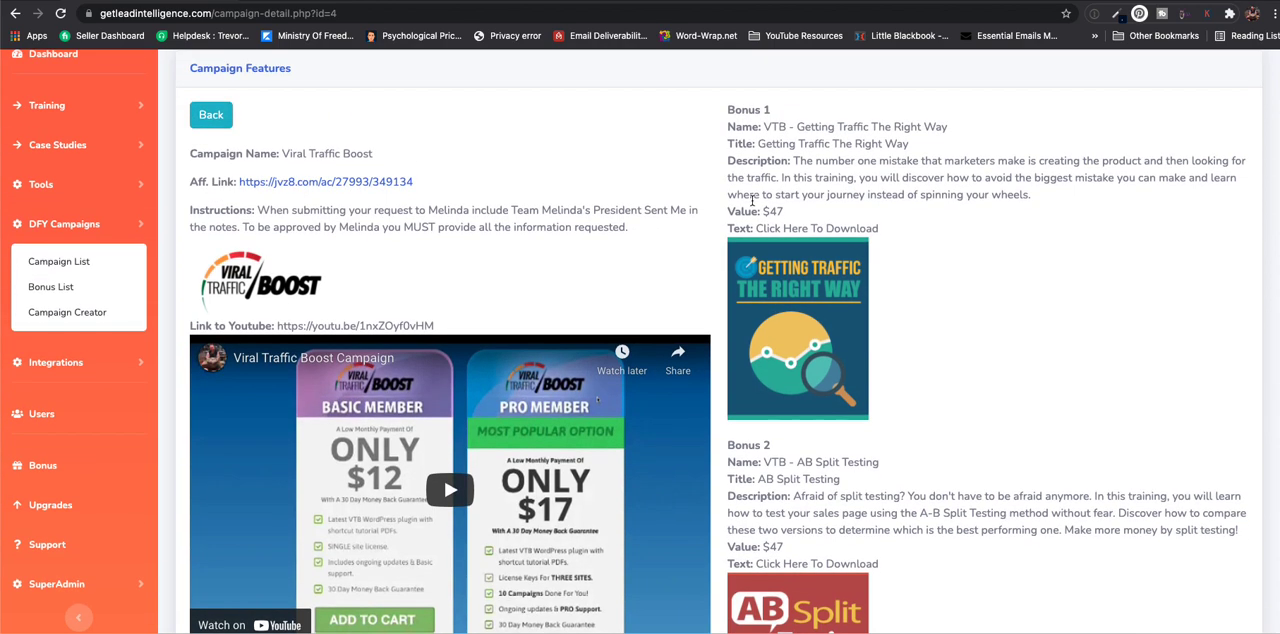
scroll(750, 200, "down", 5)
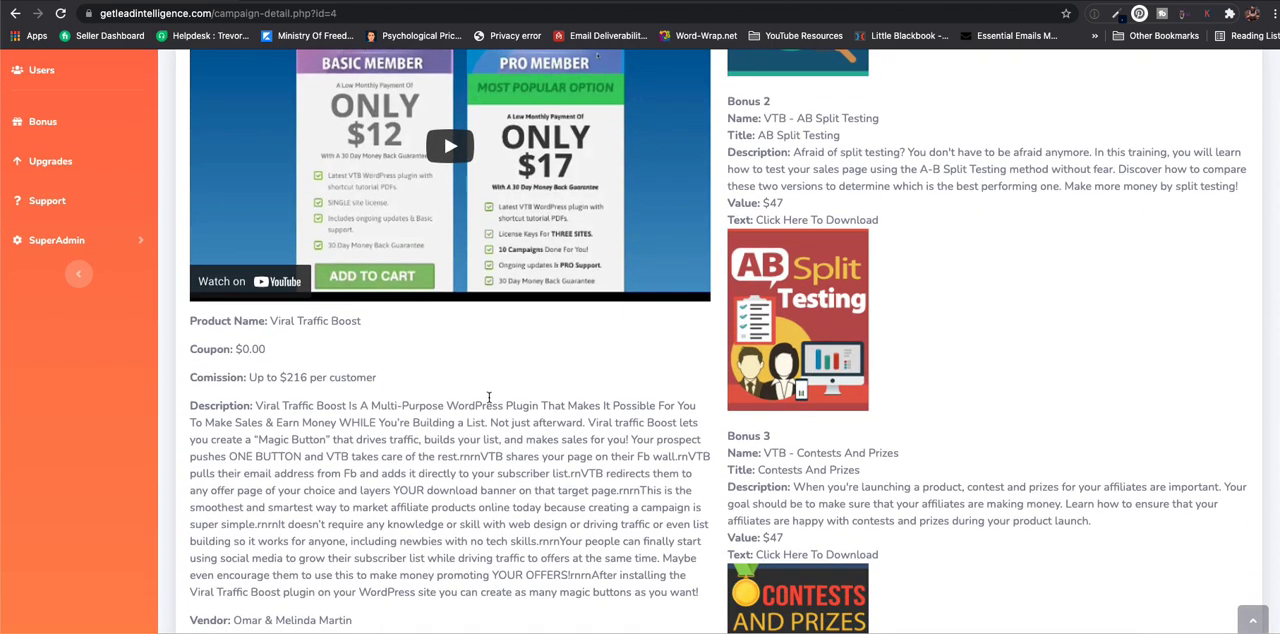
- Examine the commission, coupon, conversion, earnings and swipes link in the Viral Traffic Boost campaign details
scroll(513, 415, "down", 2)
left_click_drag(266, 243, 386, 248)
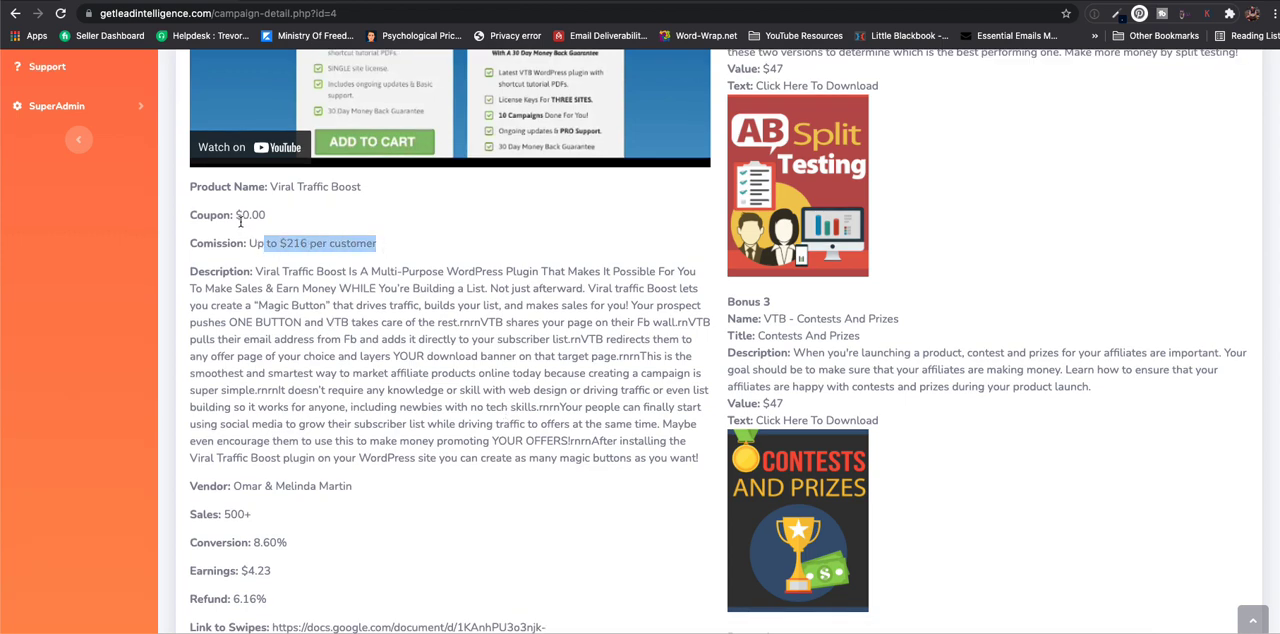
left_click_drag(236, 215, 278, 216)
scroll(324, 428, "down", 3)
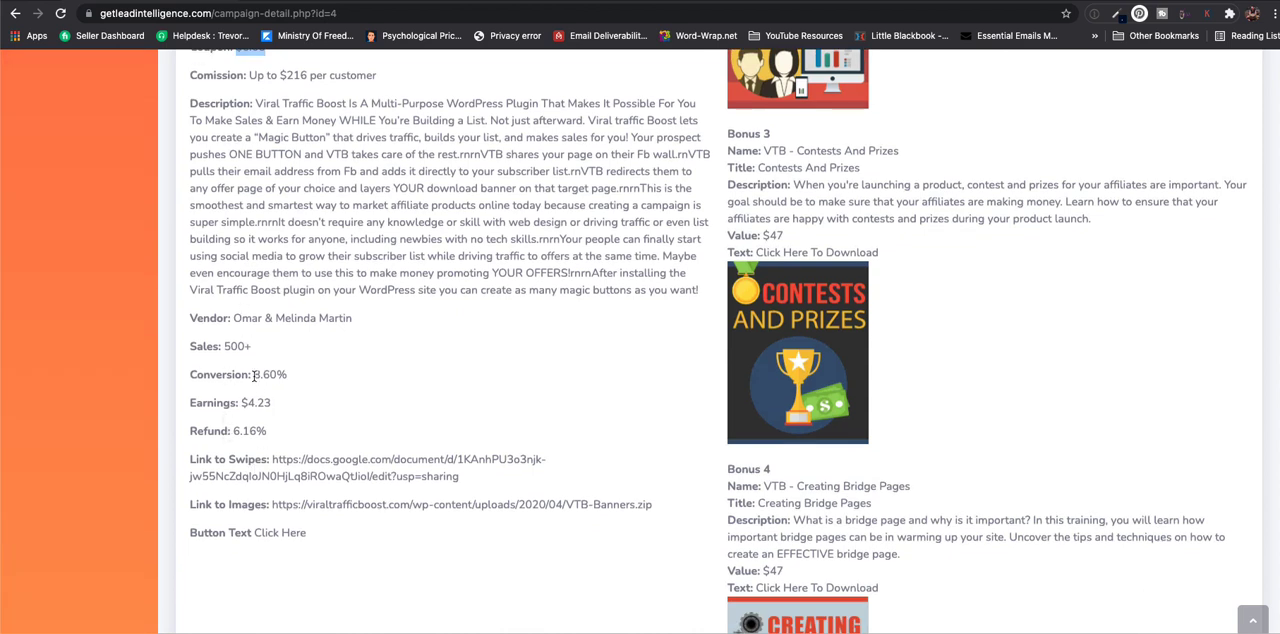
left_click_drag(254, 376, 296, 405)
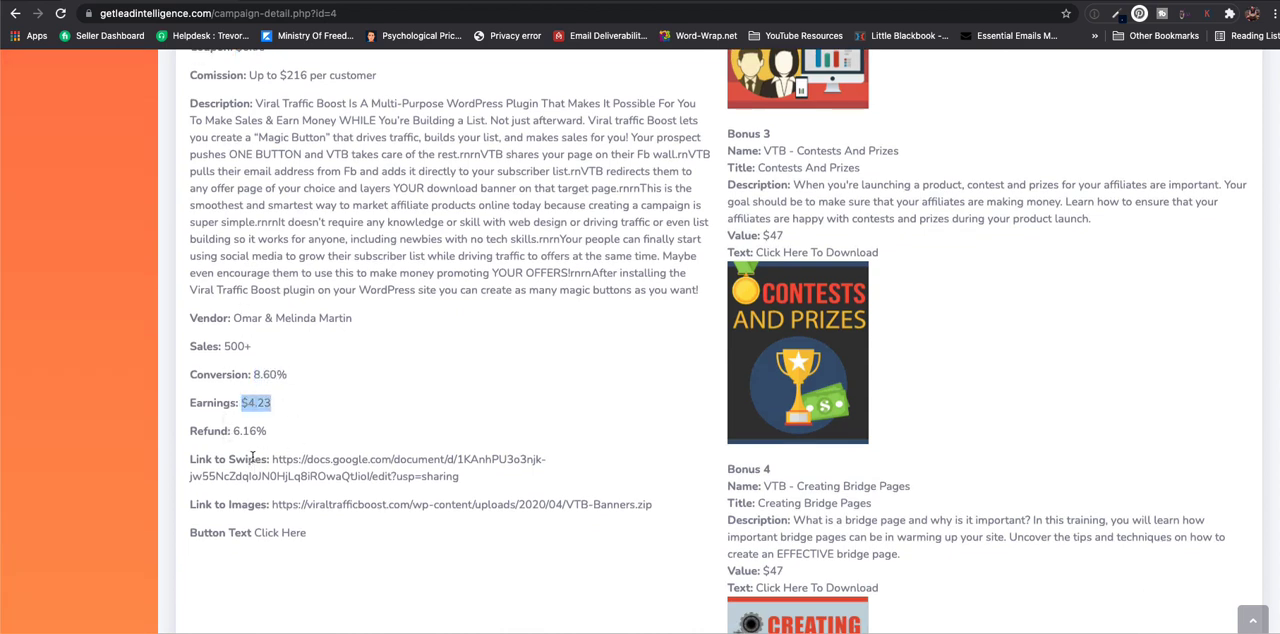
left_click_drag(272, 459, 460, 478)
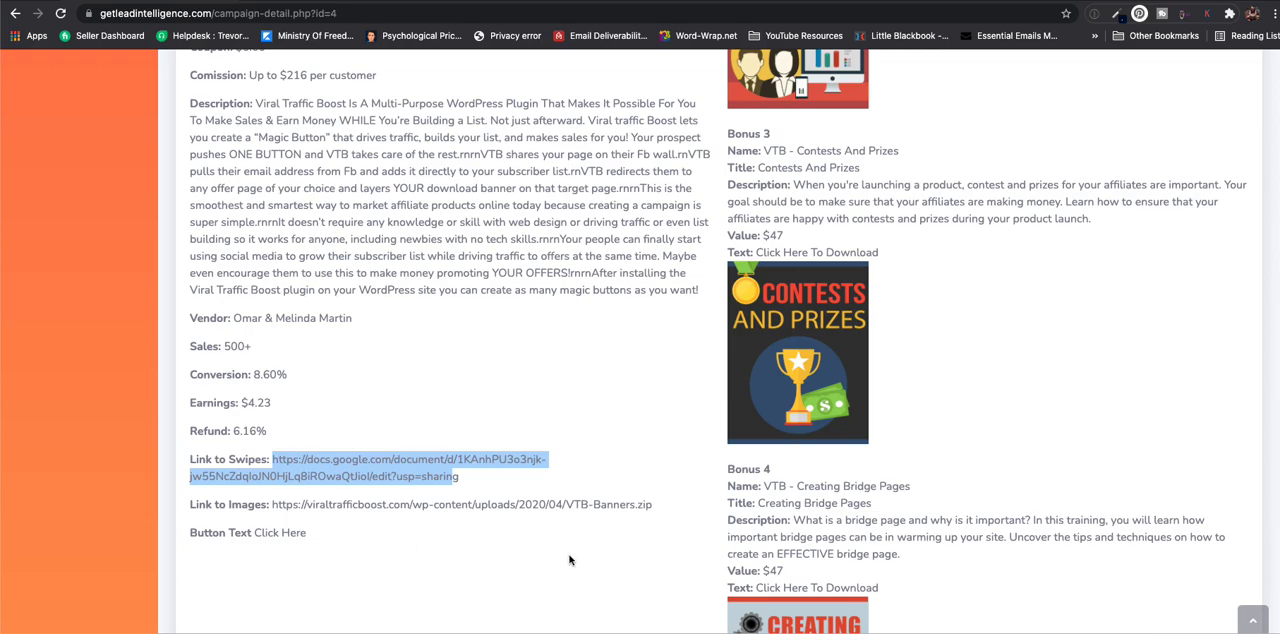
- View the remaining Viral Traffic Boost bonuses and return to the campaign list
scroll(745, 513, "down", 10)
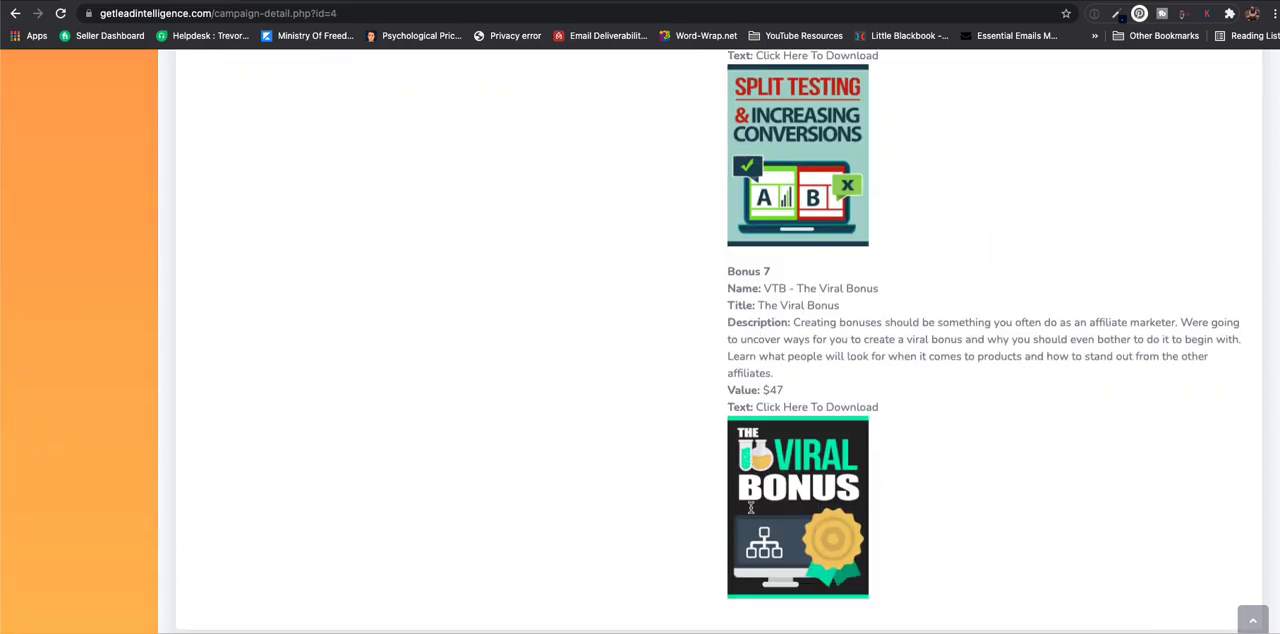
scroll(745, 512, "up", 15)
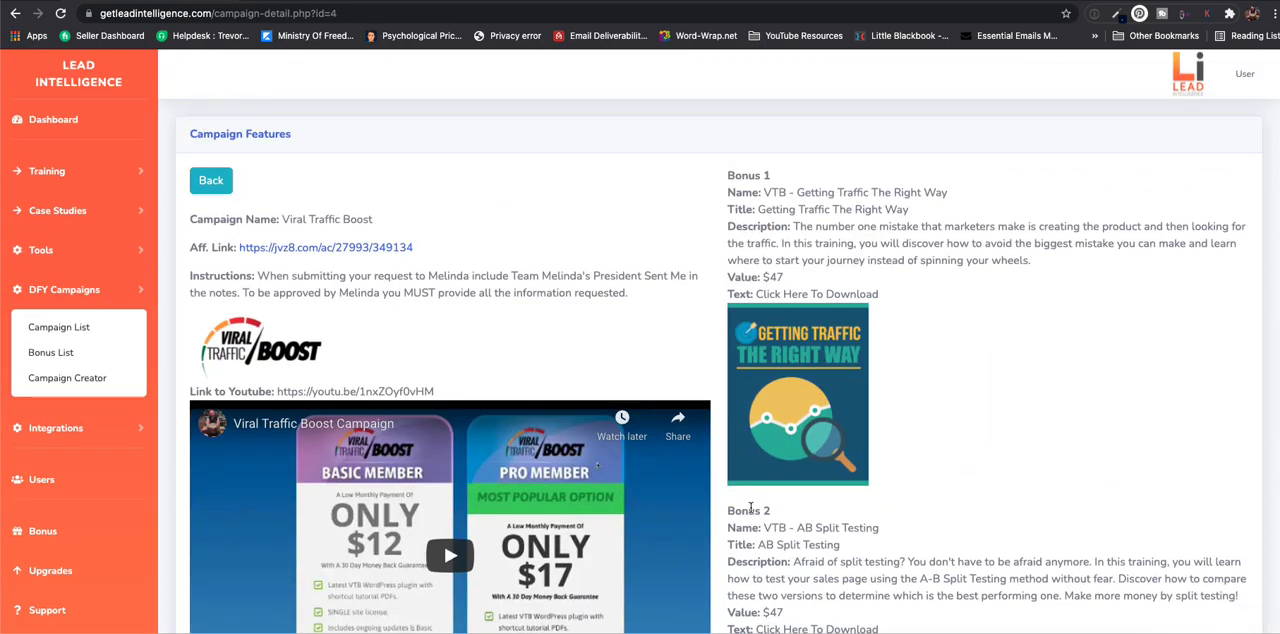
left_click(209, 188)
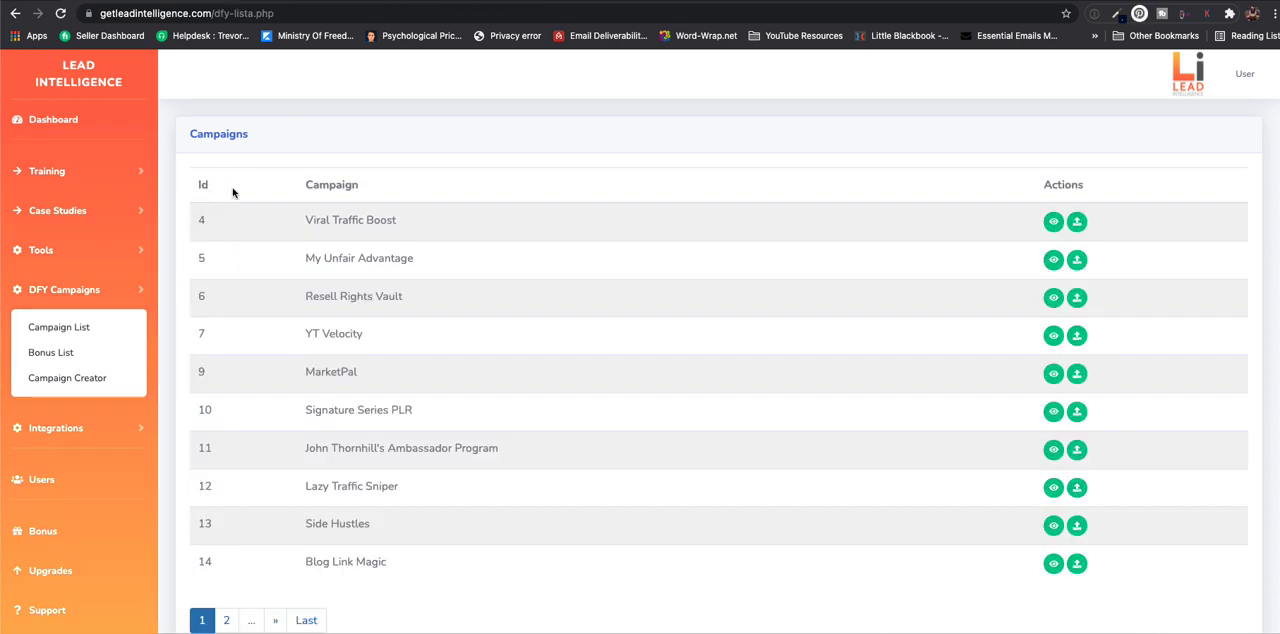
- Open the join form of the Viral Traffic Boost campaign and enter a title made of the owner's first name and "Bonus Page"
left_click(1077, 222)
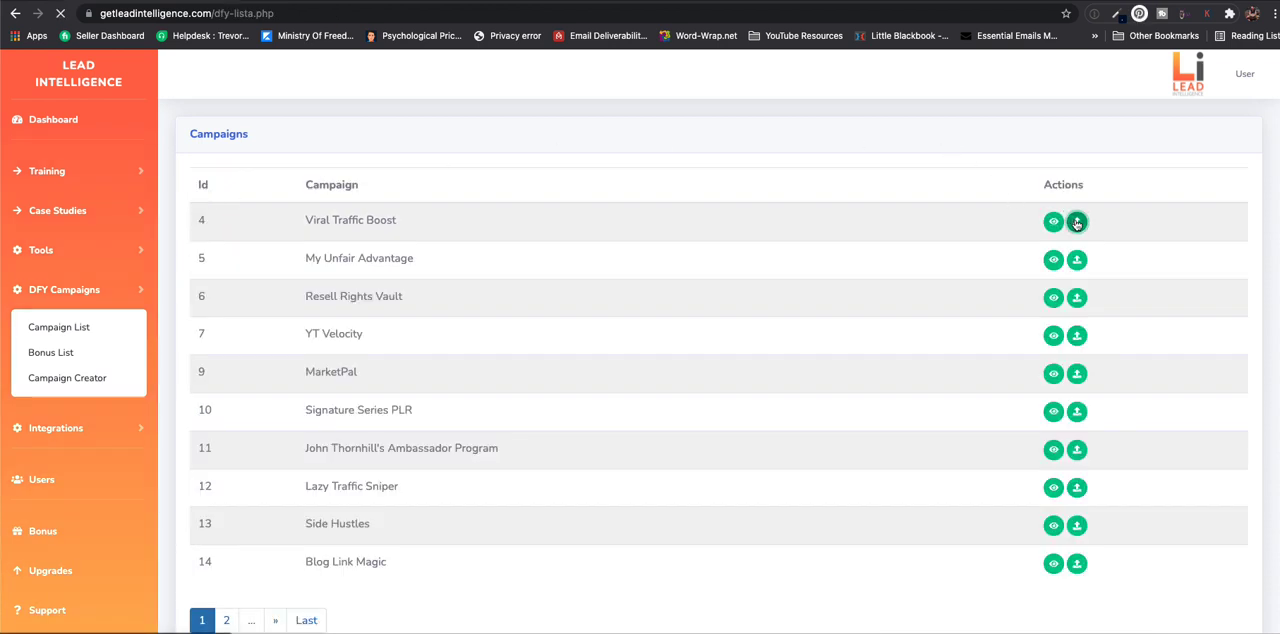
left_click(209, 247)
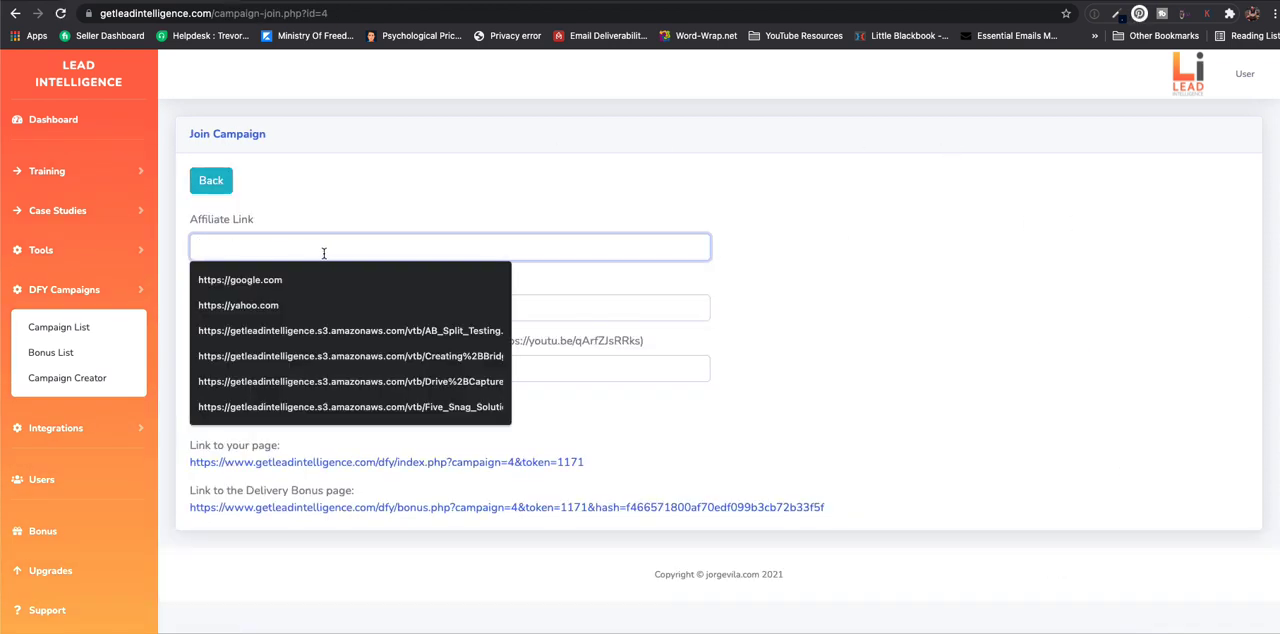
left_click(747, 267)
left_click(218, 311)
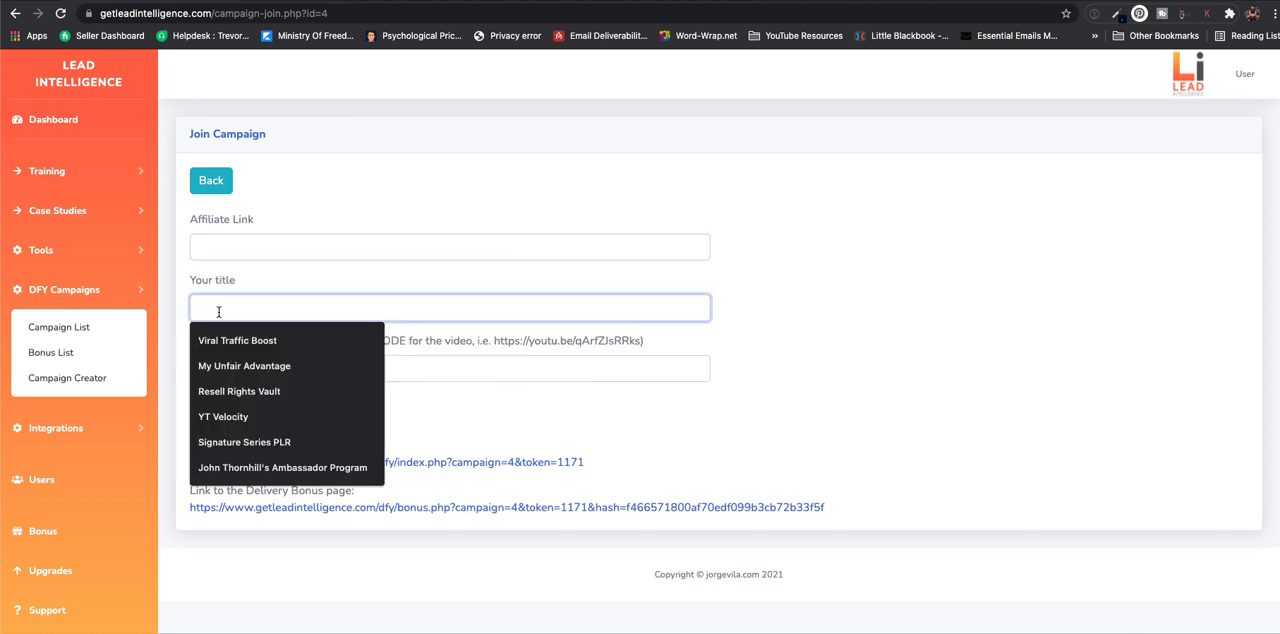
type("Trevor")
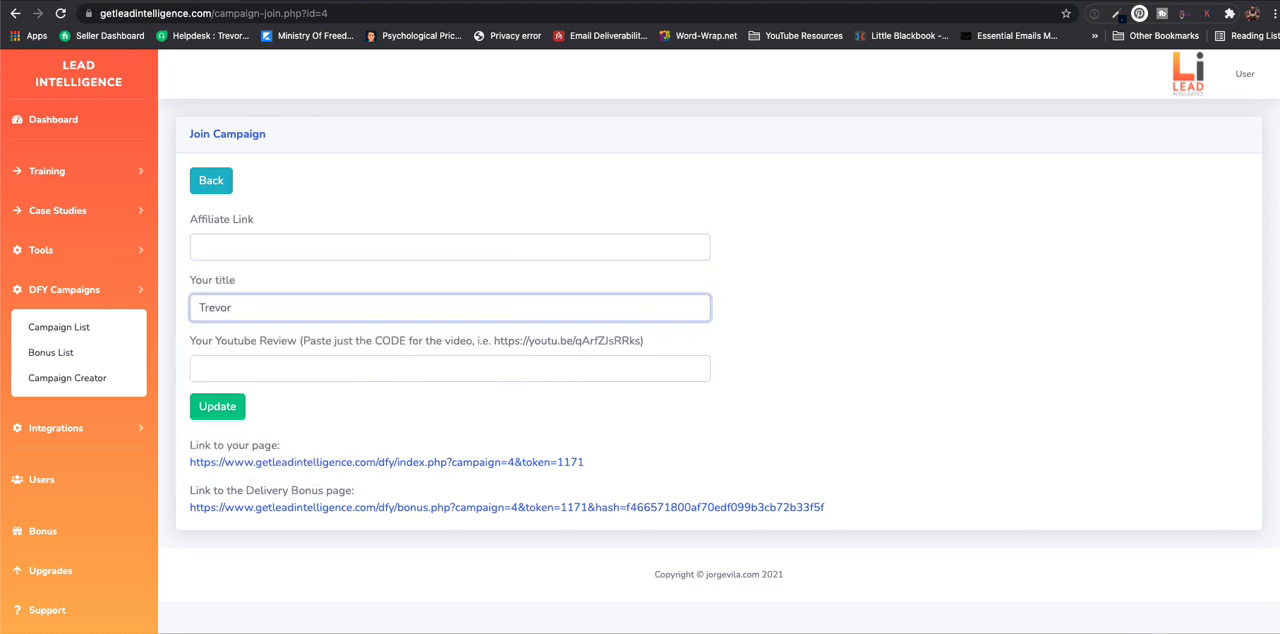
type("'s Bonus Page")
left_click(473, 368)
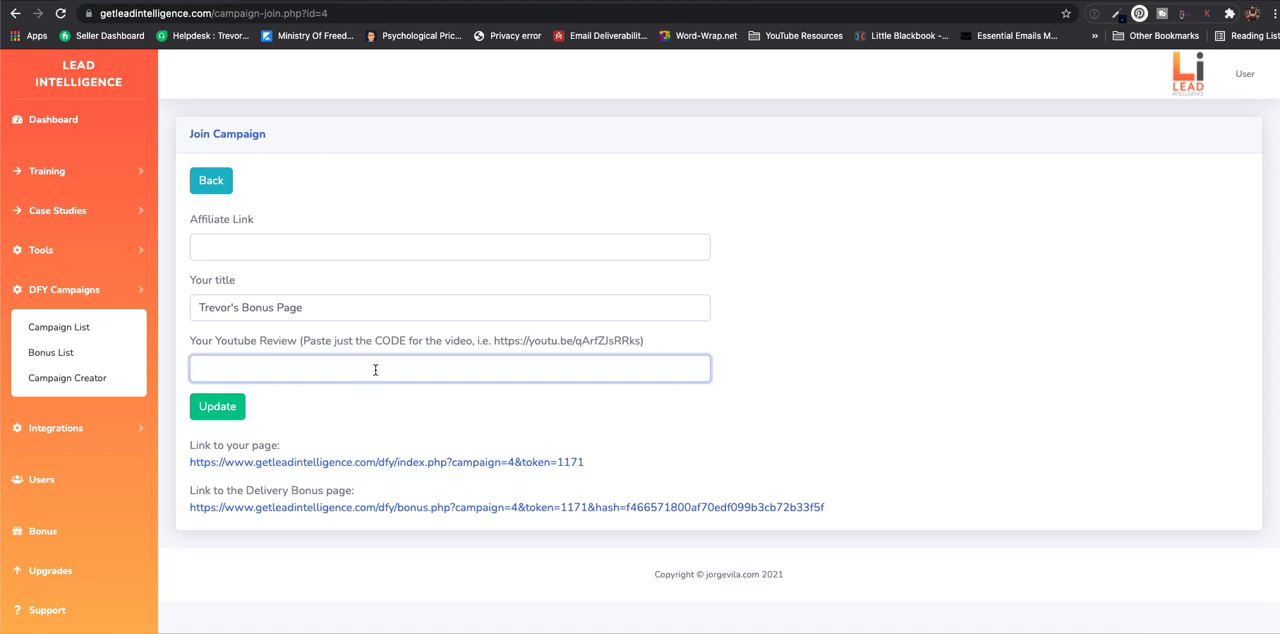
- Open the member's Viral Traffic Boost campaign page and examine its video, description, exclusive bonuses and buying instructions
left_click(380, 462)
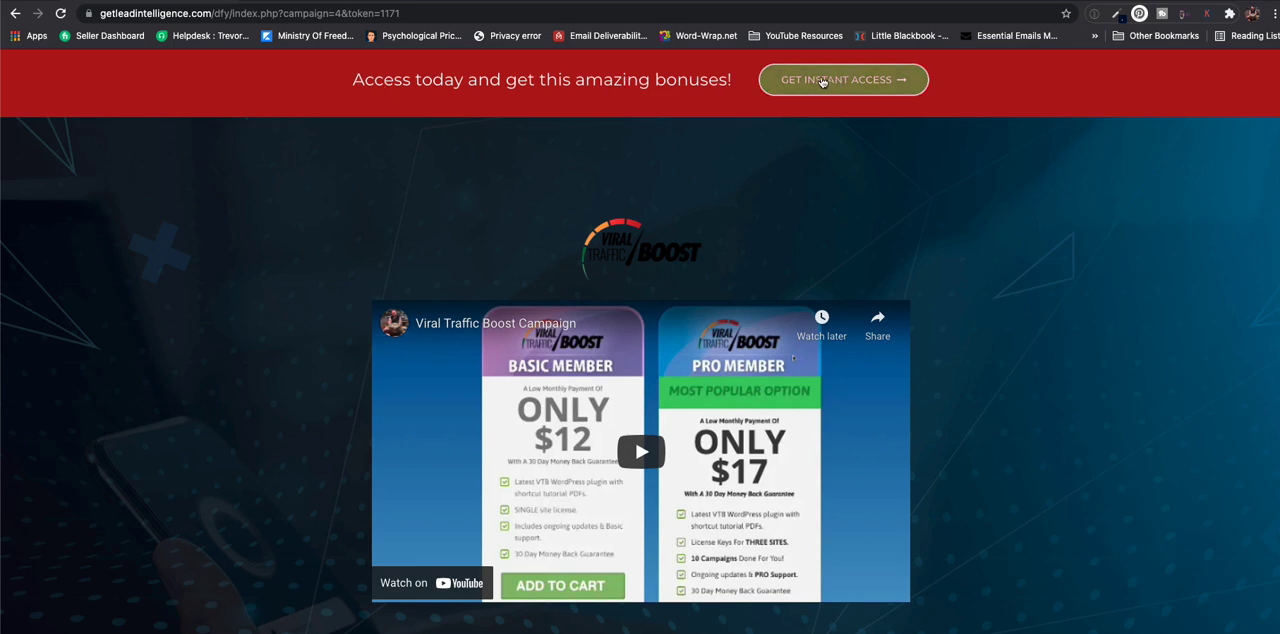
scroll(238, 288, "down", 2)
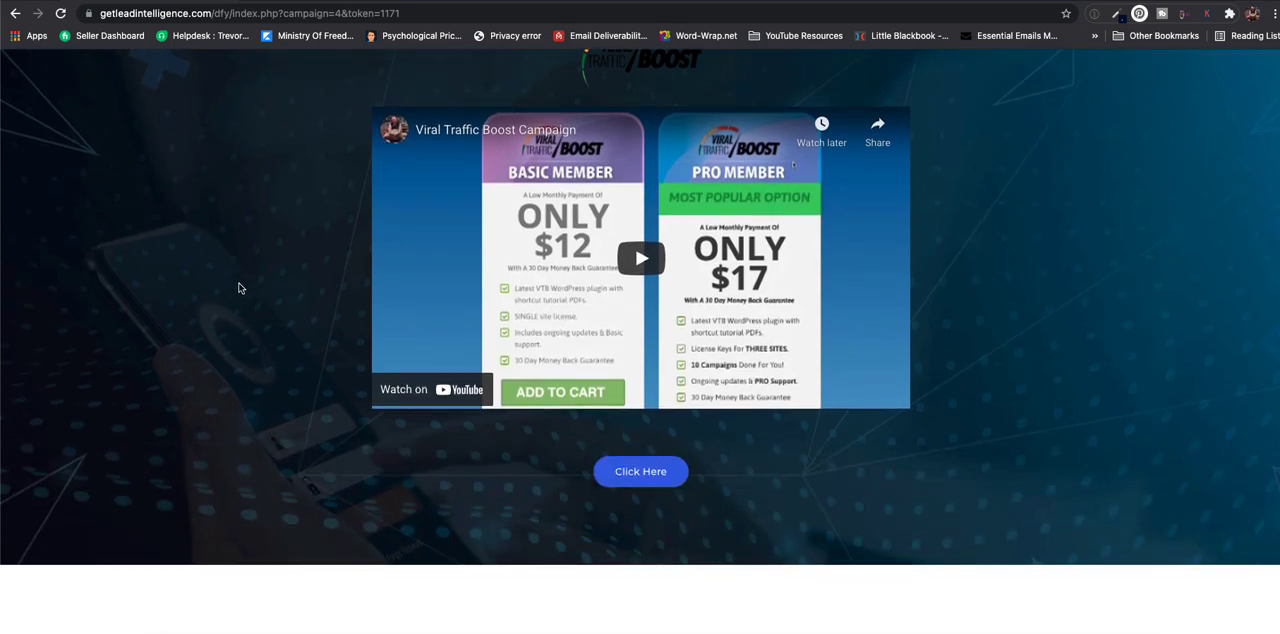
scroll(280, 308, "down", 5)
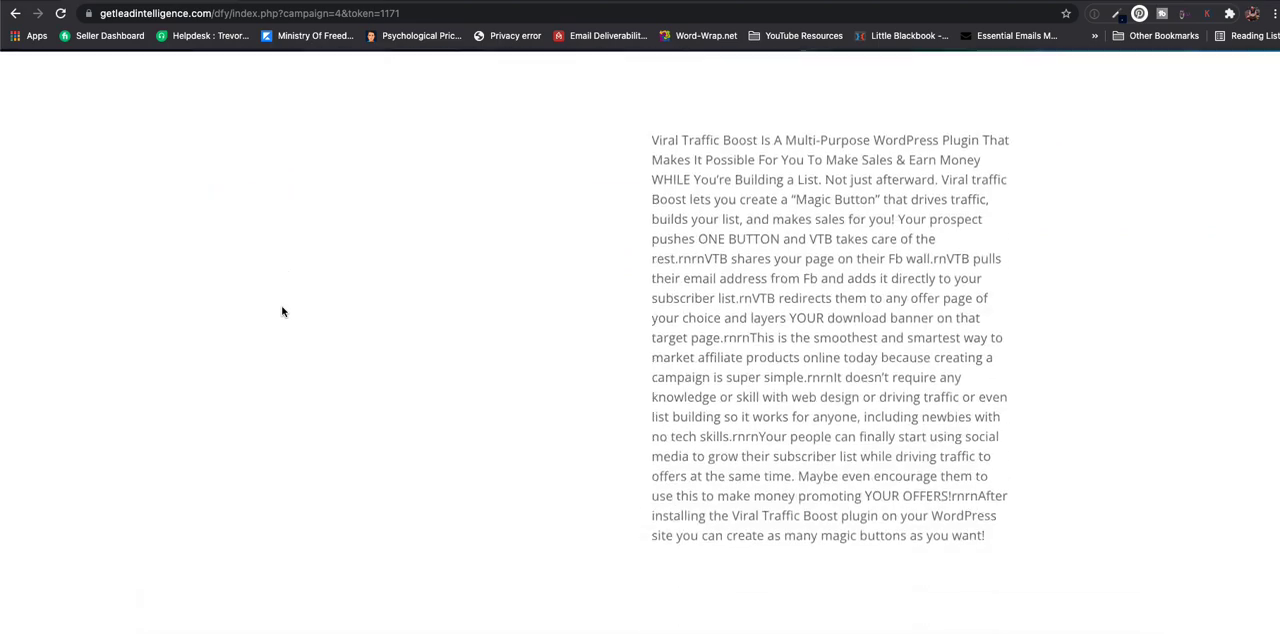
scroll(443, 284, "down", 4)
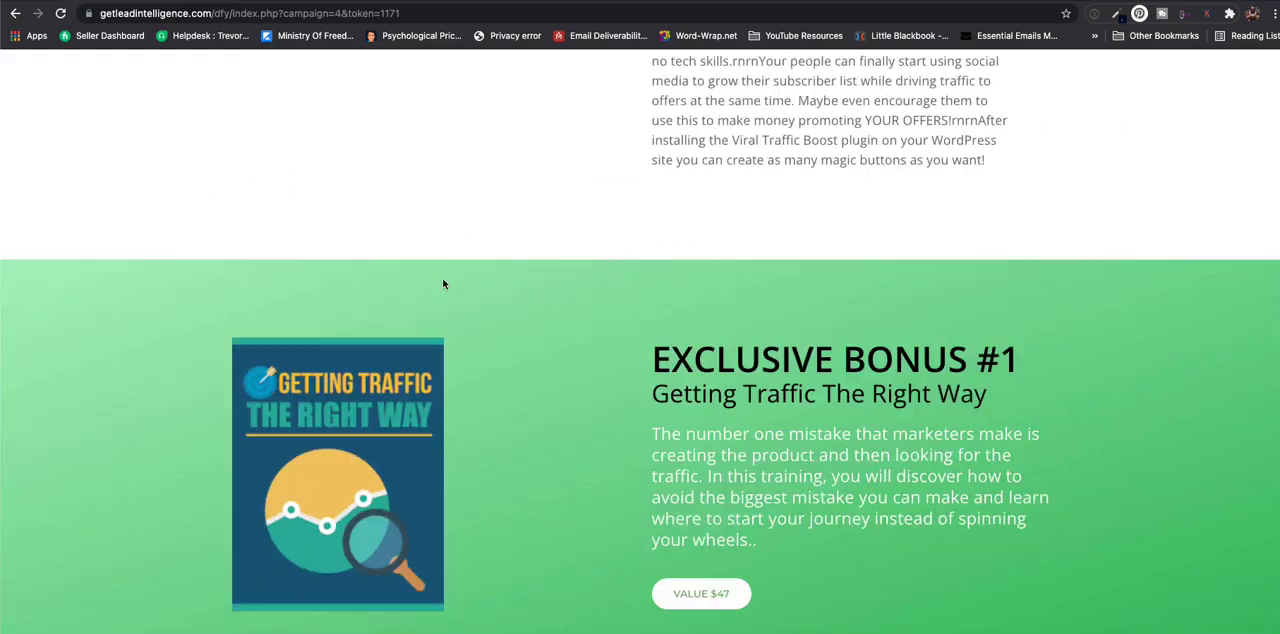
scroll(443, 284, "down", 18)
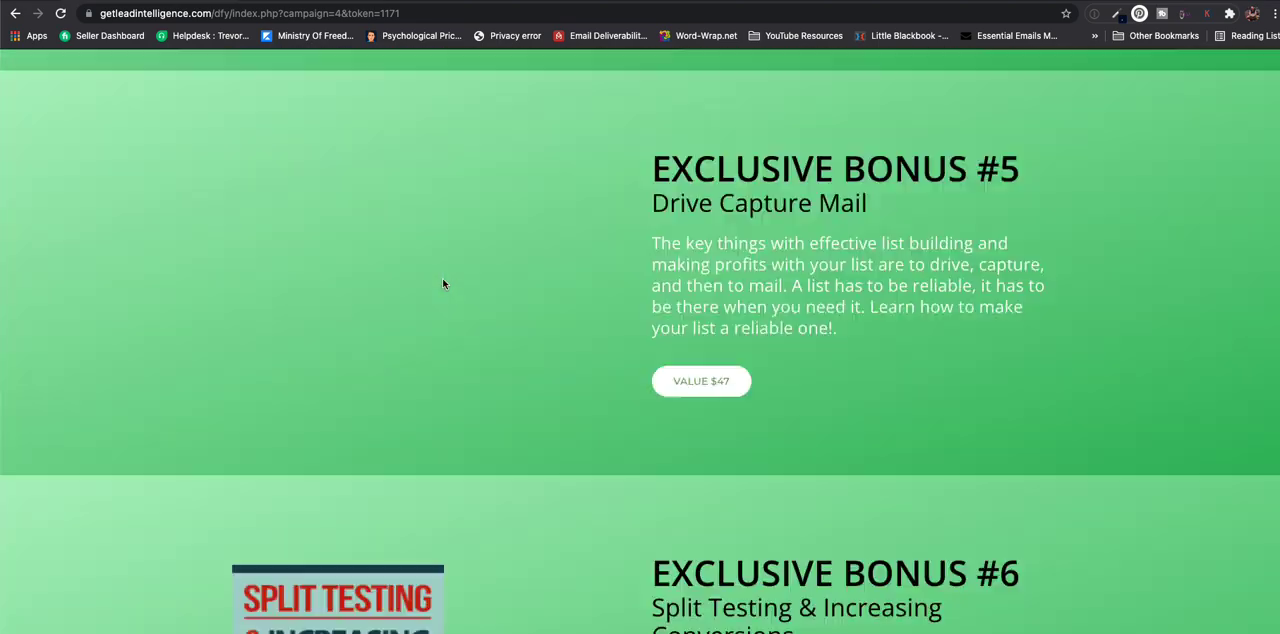
scroll(443, 284, "down", 15)
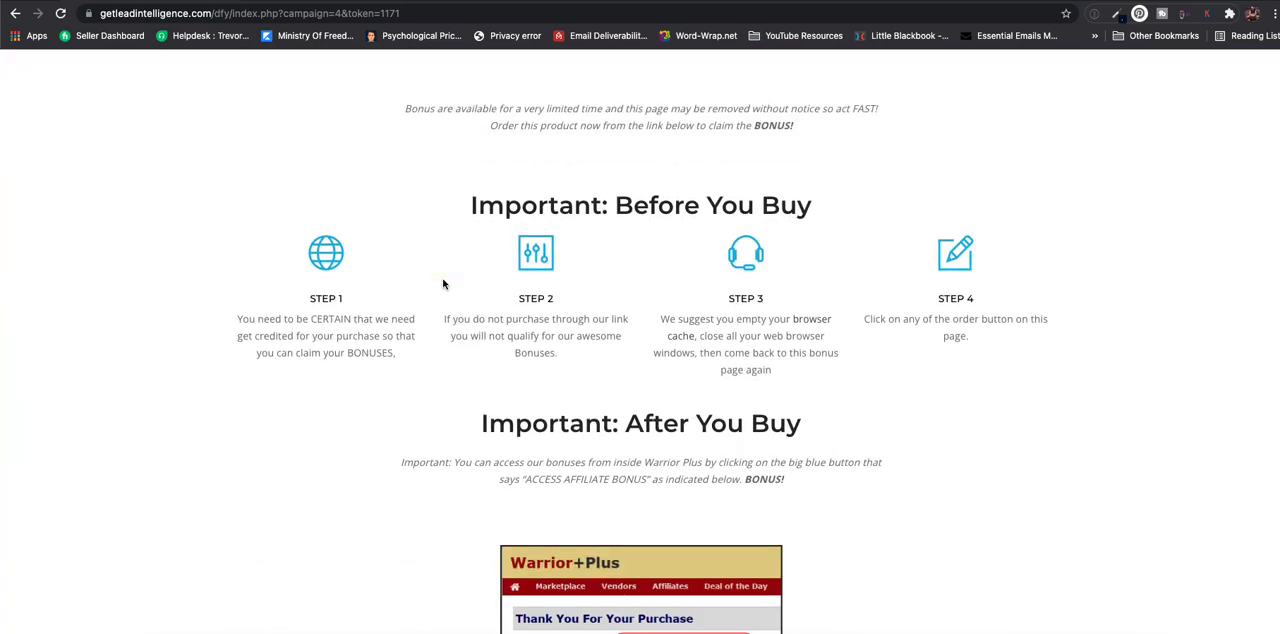
scroll(443, 284, "down", 7)
scroll(443, 284, "up", 6)
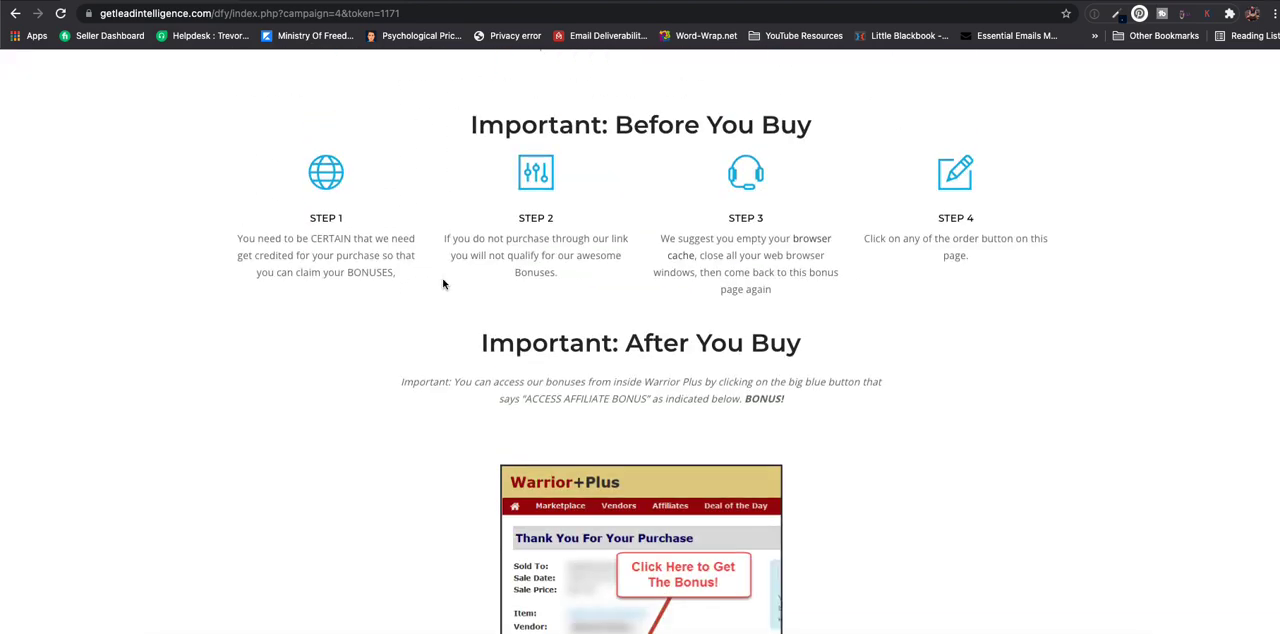
scroll(443, 284, "up", 20)
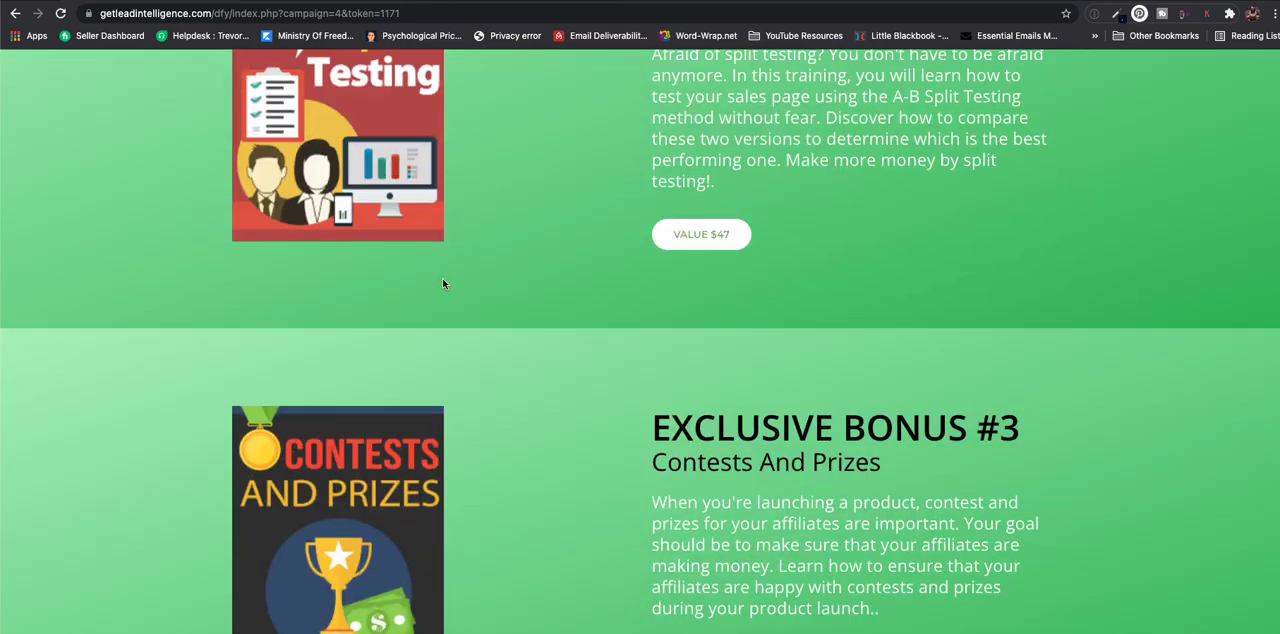
- Open the Viral Traffic Boost campaign's Delivery Bonus page, examine its downloadable bonuses and return to the campaign list
scroll(443, 284, "up", 10)
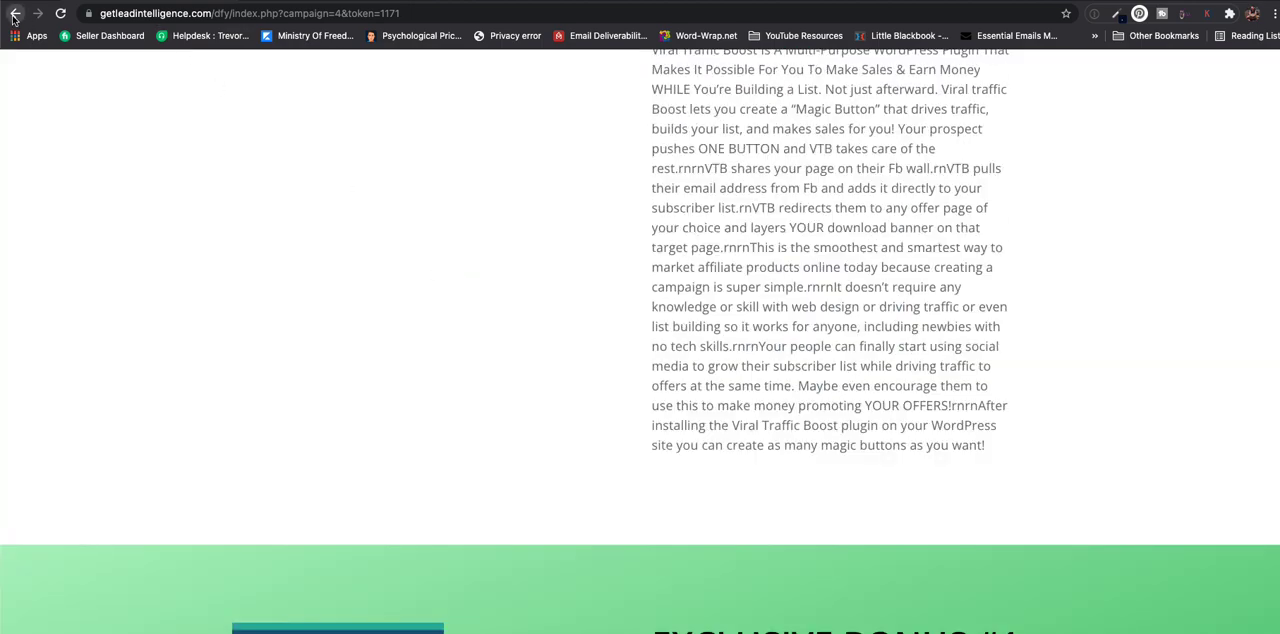
left_click(14, 14)
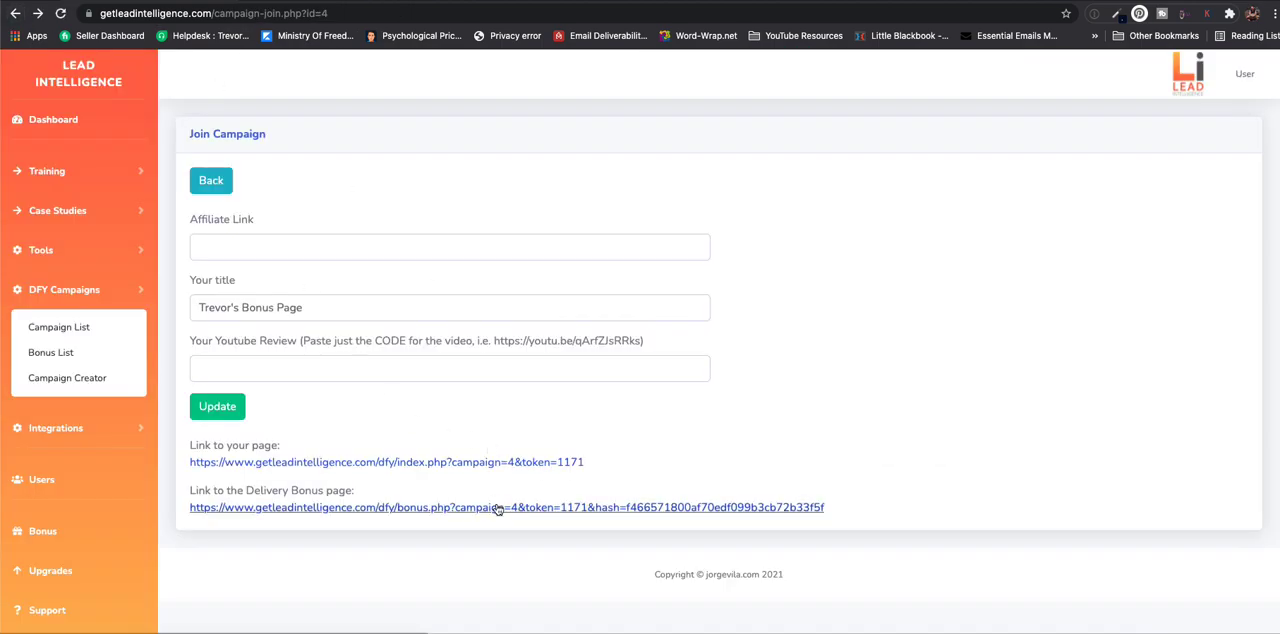
left_click(498, 508)
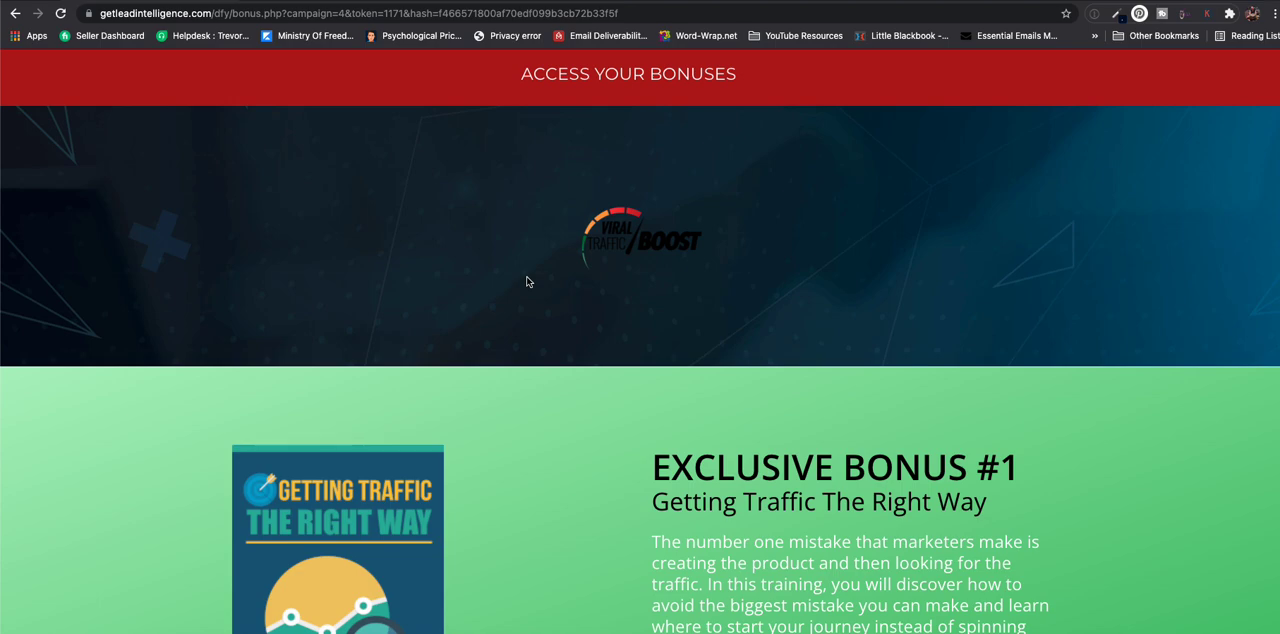
scroll(527, 281, "down", 5)
scroll(585, 420, "down", 14)
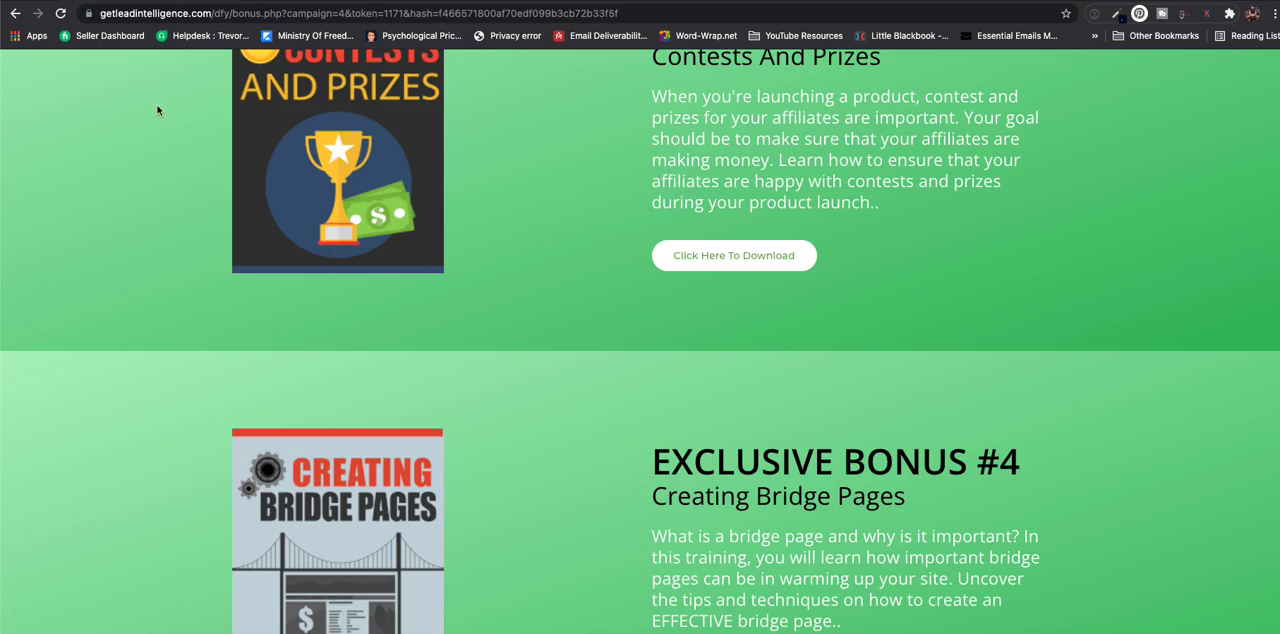
left_click(15, 14)
left_click(15, 14)
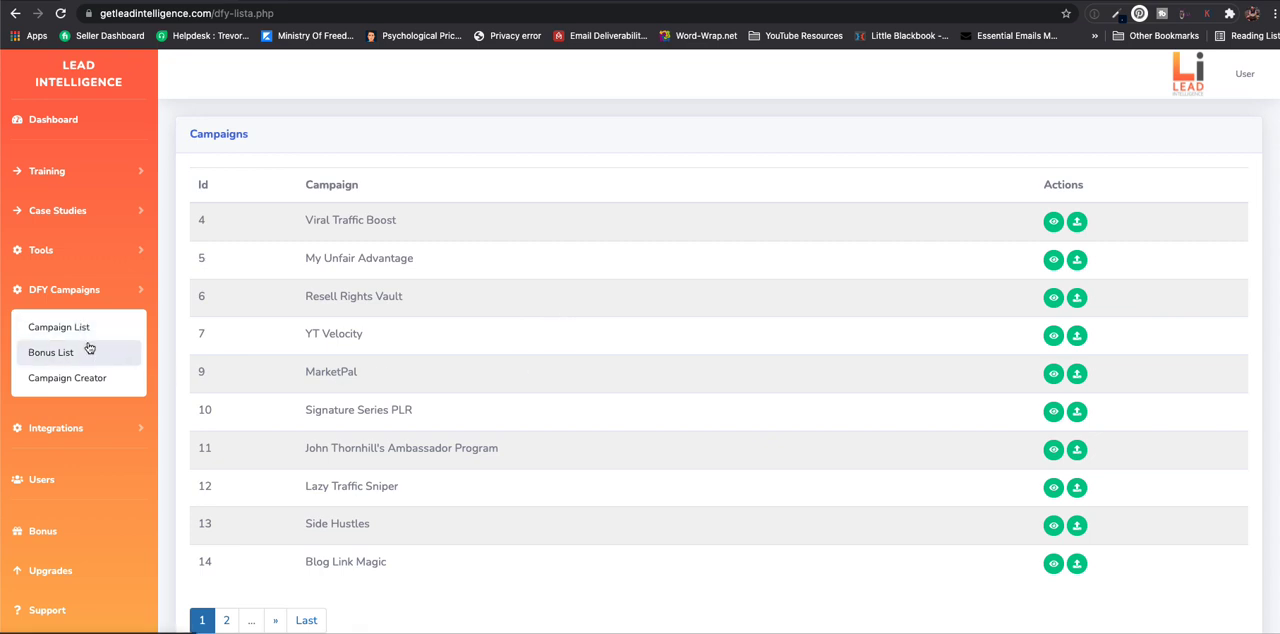
- Open the list of autoresponder integrations
scroll(88, 347, "down", 1)
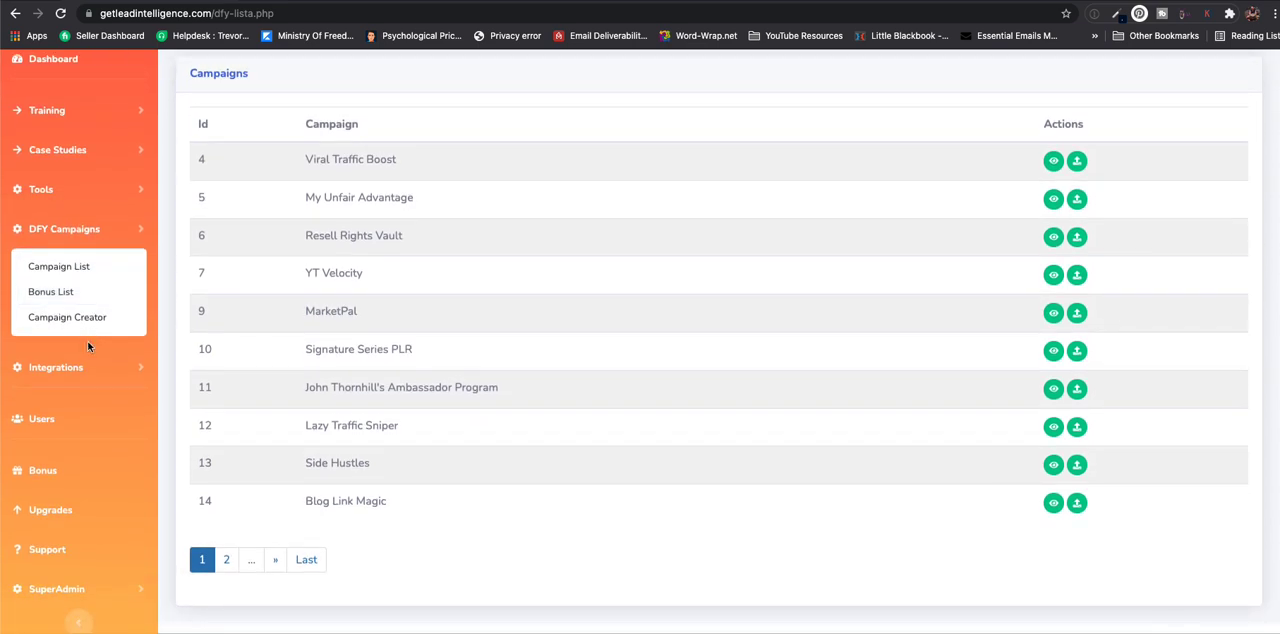
left_click(57, 368)
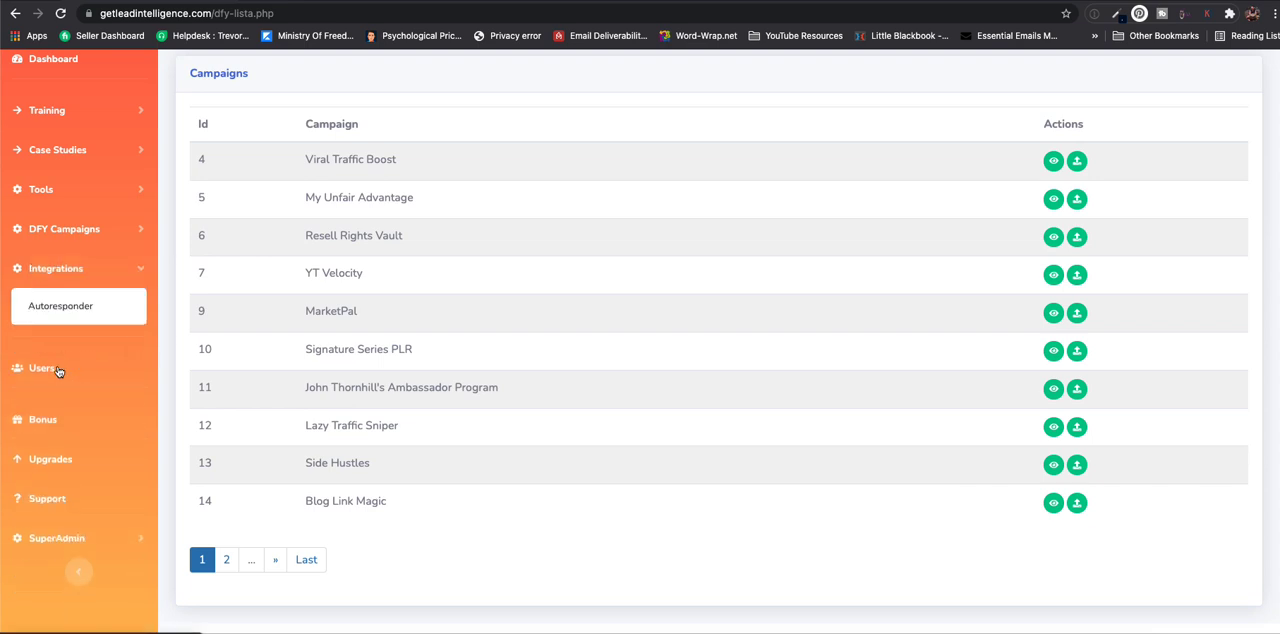
left_click(95, 306)
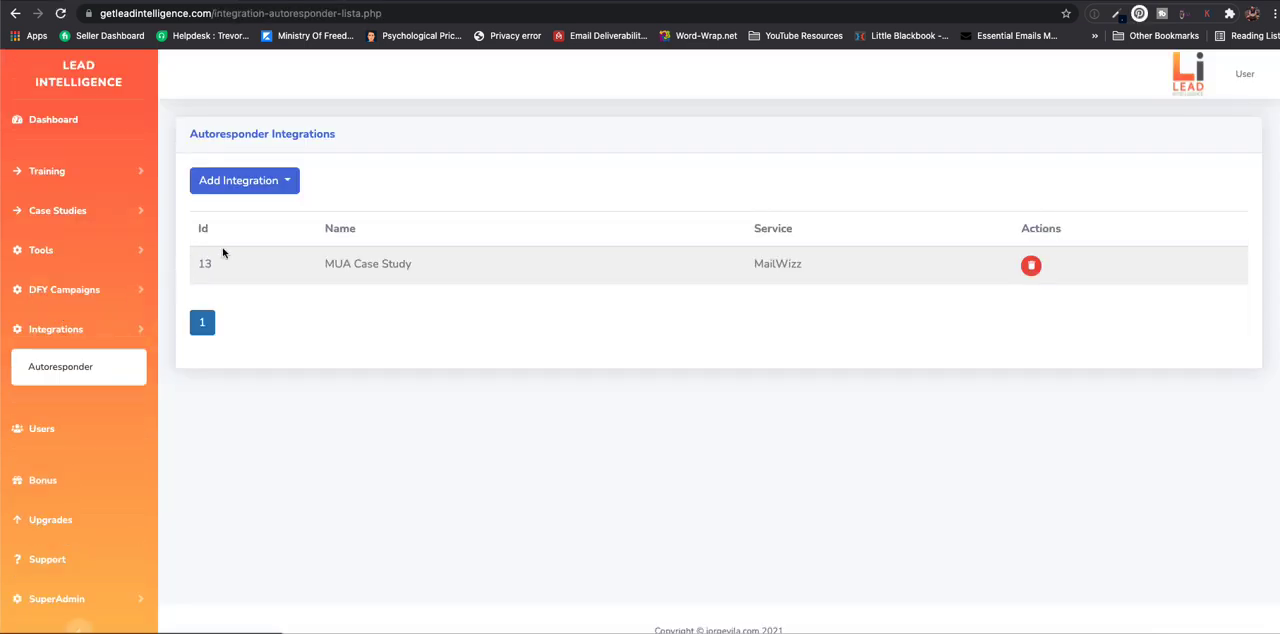
- Open the form for adding a Get Response integration and examine its integration notes and API key field
left_click(290, 190)
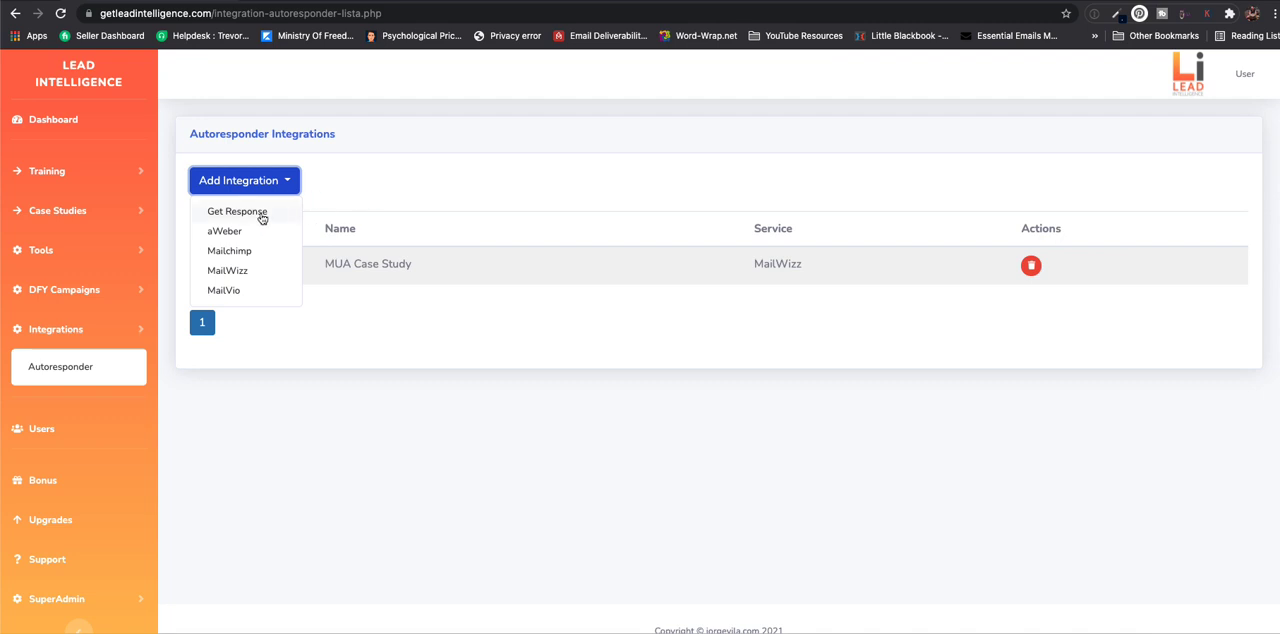
left_click(262, 218)
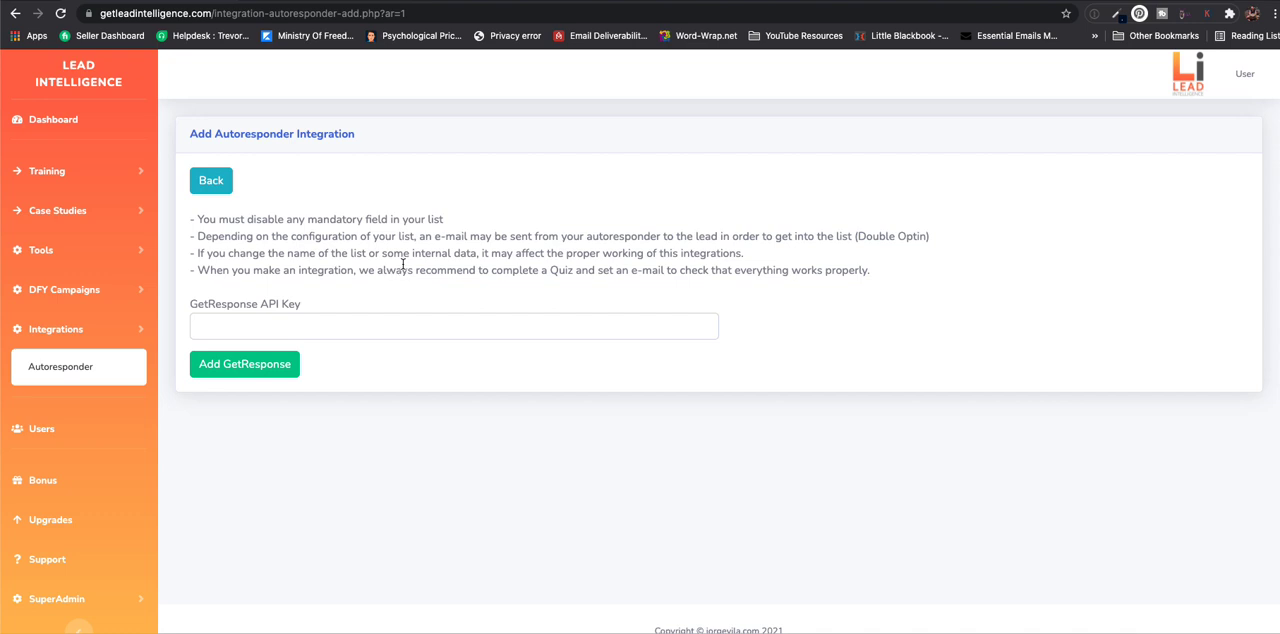
scroll(306, 292, "down", 1)
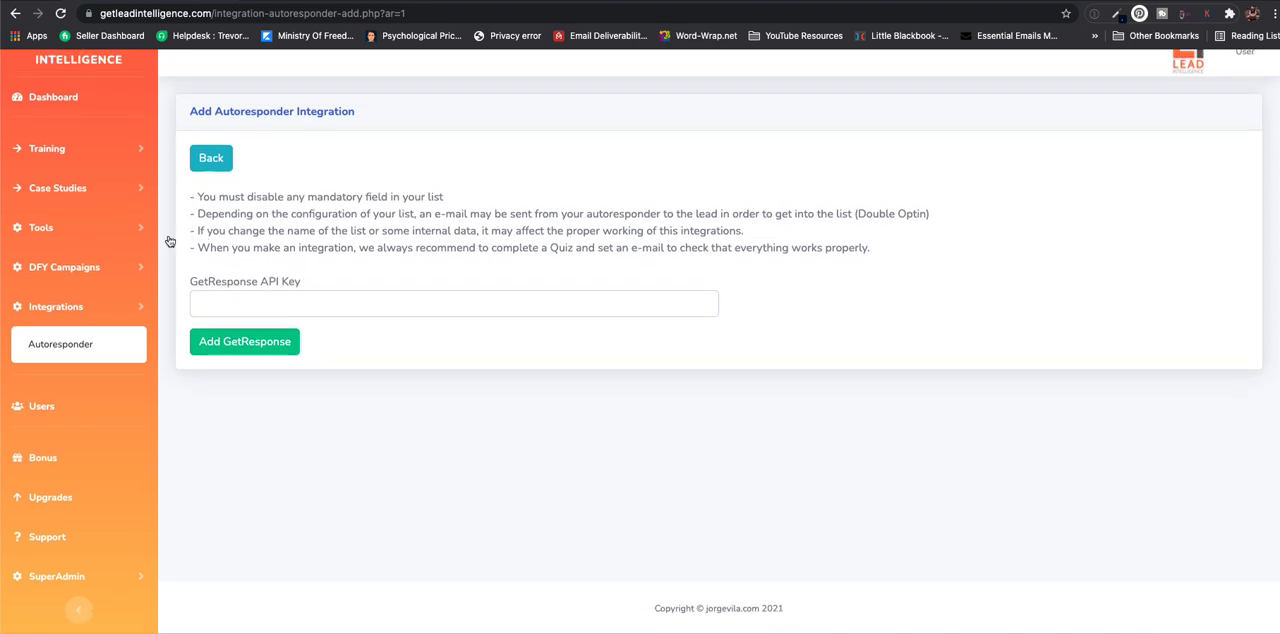
scroll(531, 183, "up", 1)
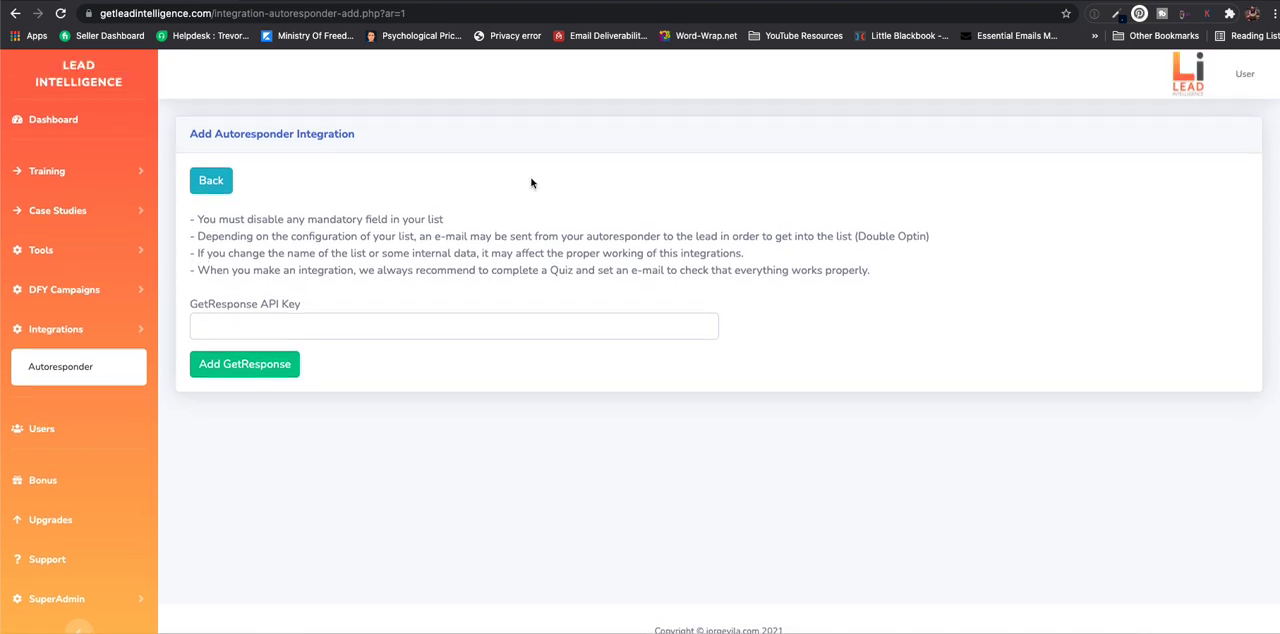